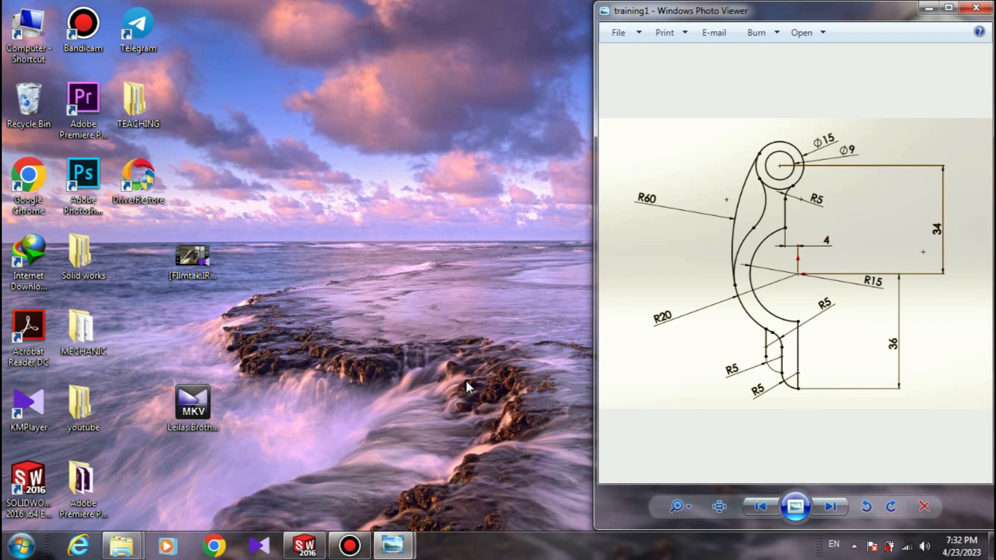
Step: Switch to SOLIDWORKS, create a new part and start a sketch on the Front Plane
click(304, 549)
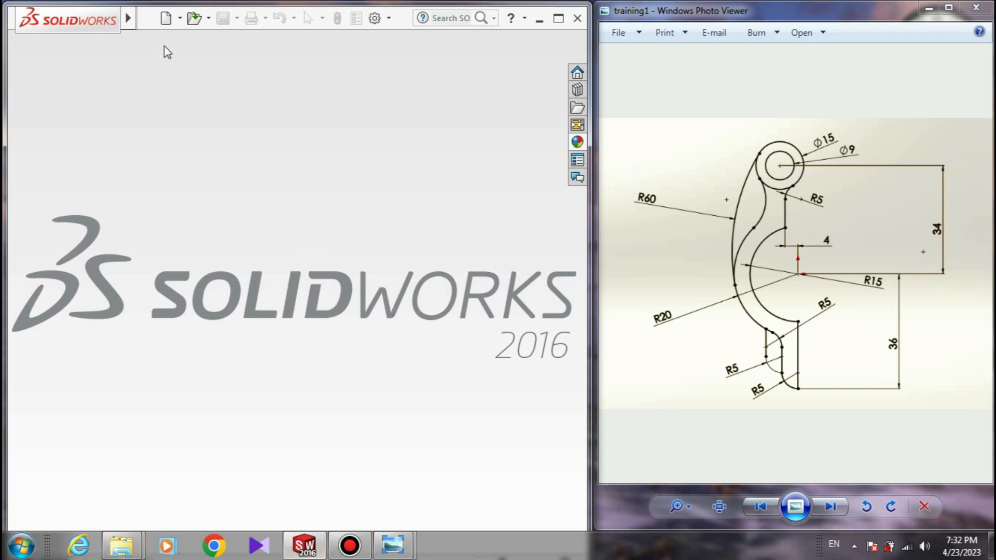
click(166, 20)
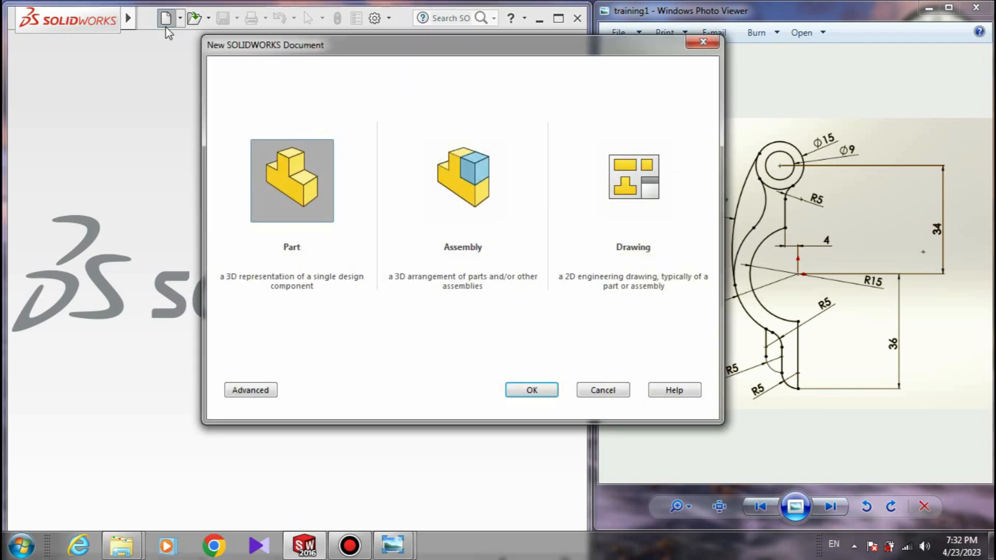
click(530, 390)
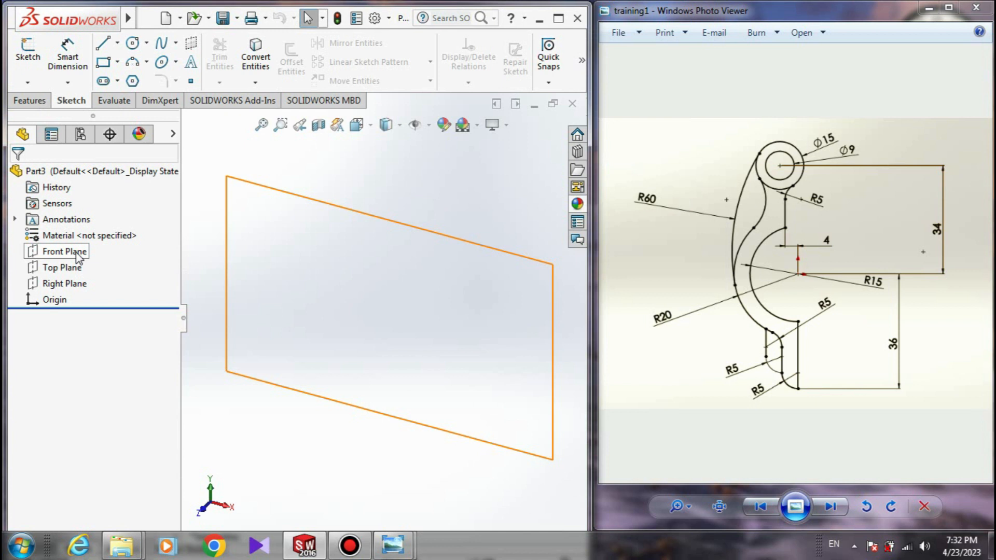
click(77, 253)
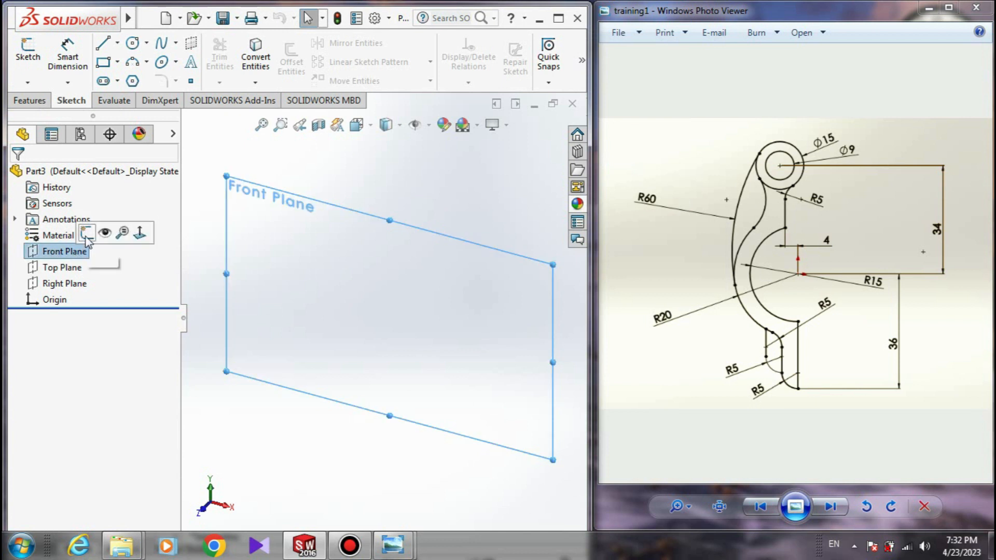
click(87, 234)
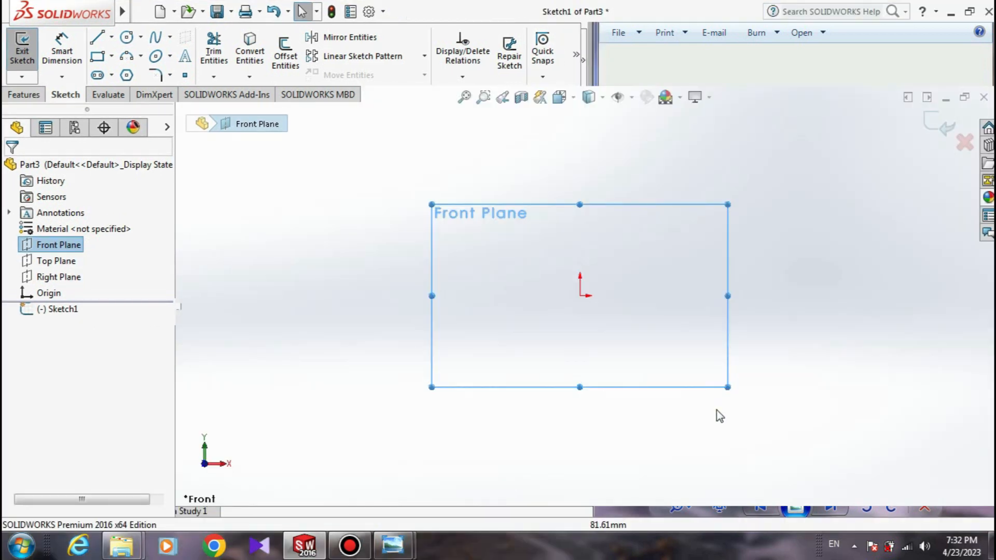
click(558, 18)
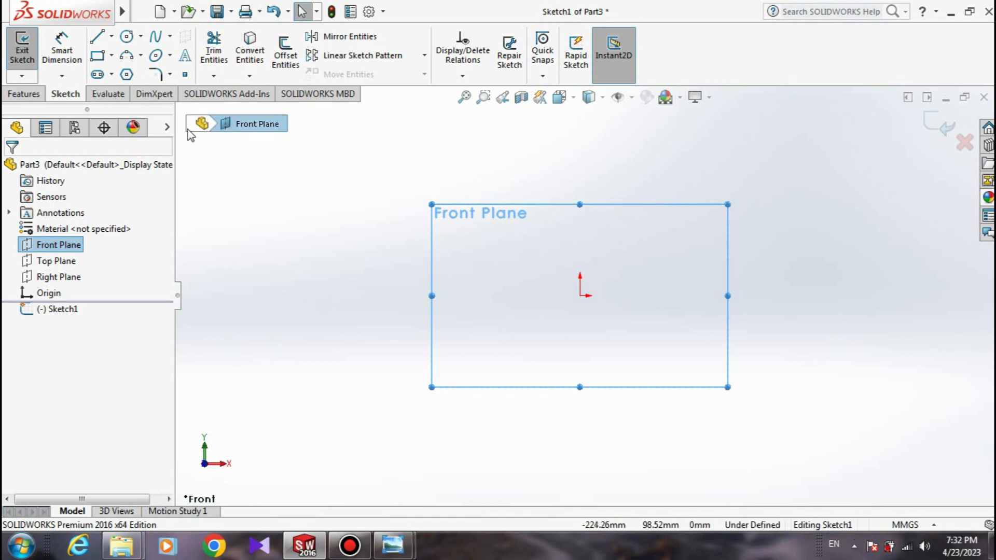
click(970, 12)
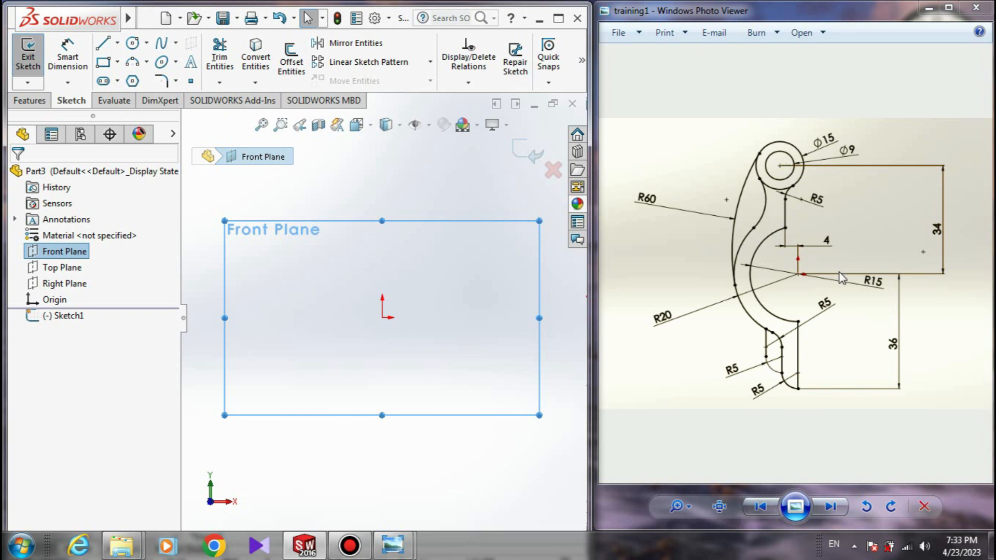
click(449, 185)
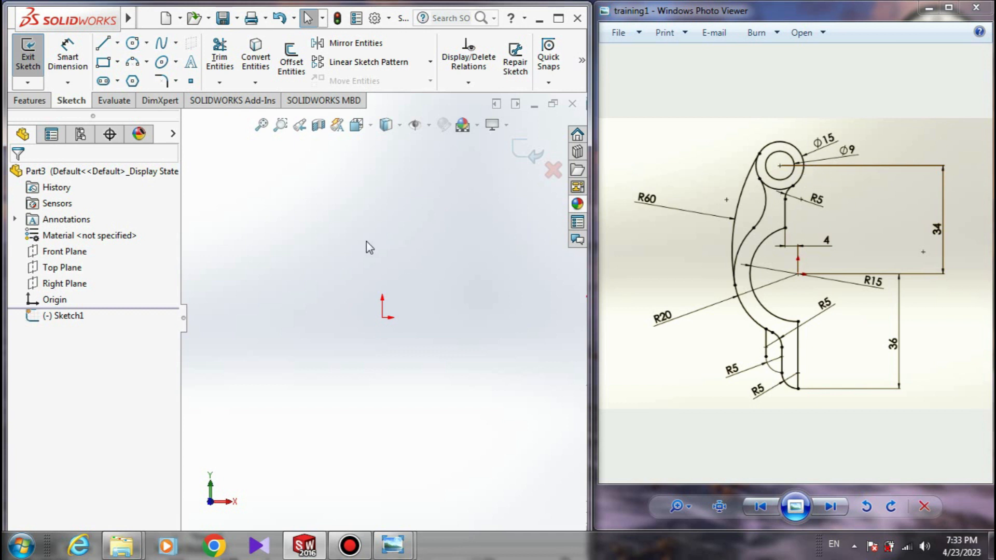
Step: Sketch two concentric circles with radii of about 21 mm and 40 mm above and to the left of the origin
click(132, 42)
click(275, 183)
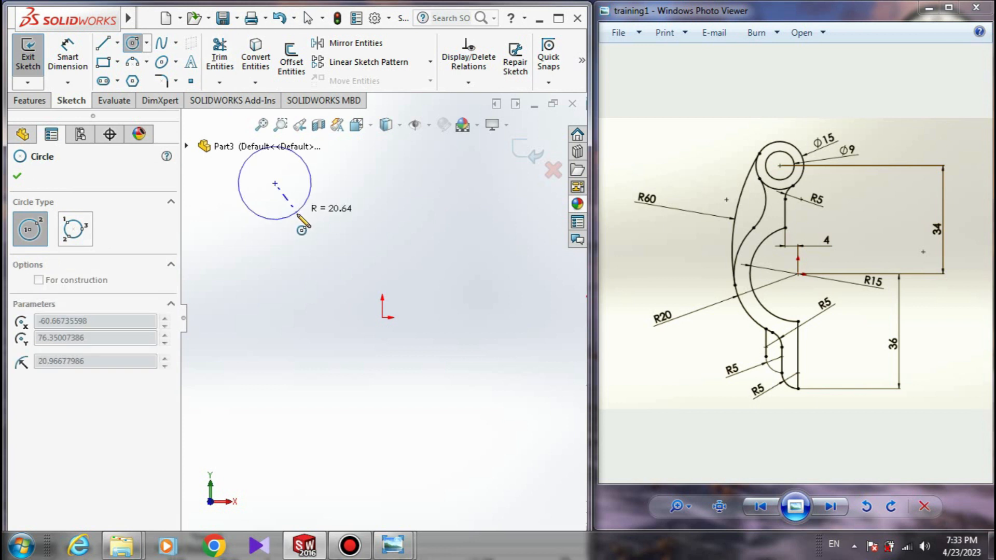
click(301, 209)
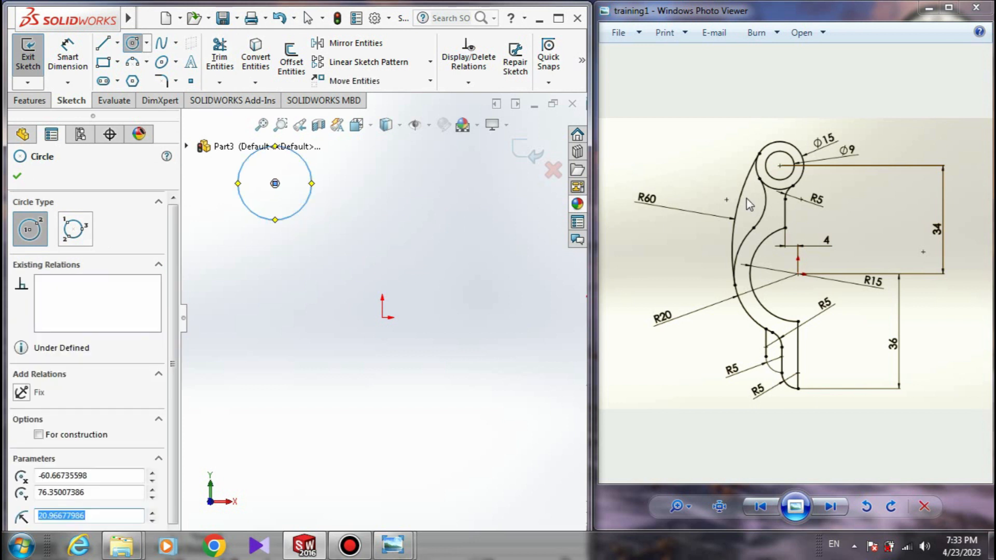
click(275, 183)
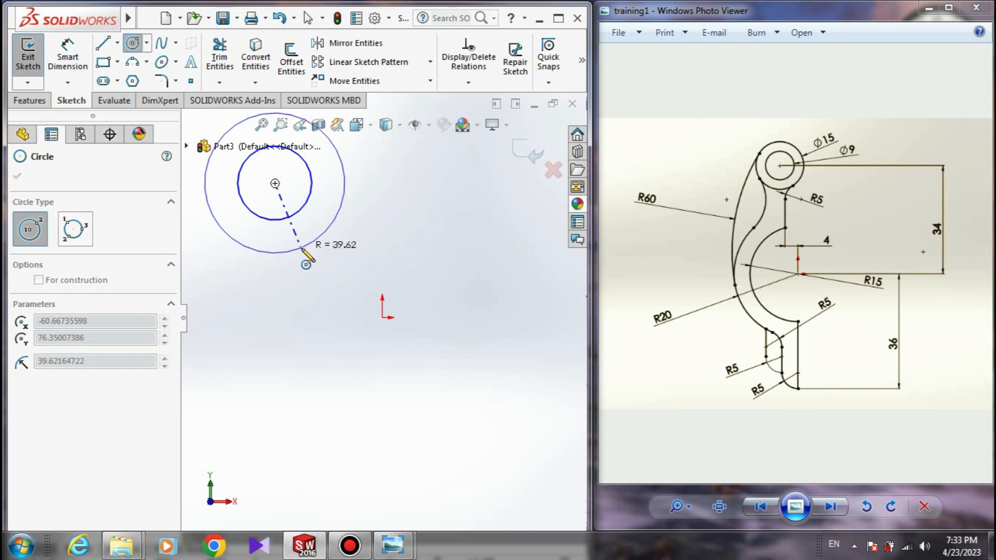
click(306, 249)
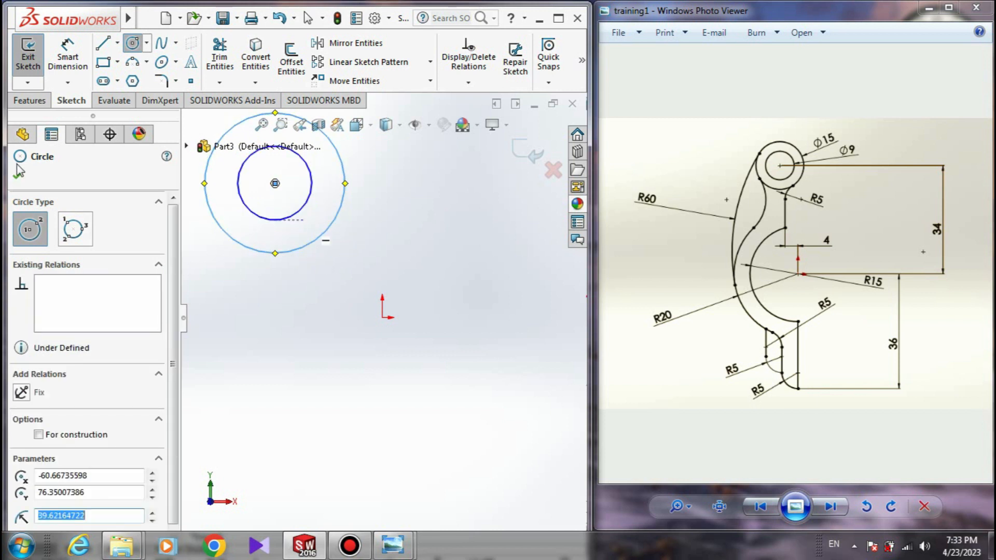
key(Escape)
key(Escape)
scroll(340, 233, up, 4)
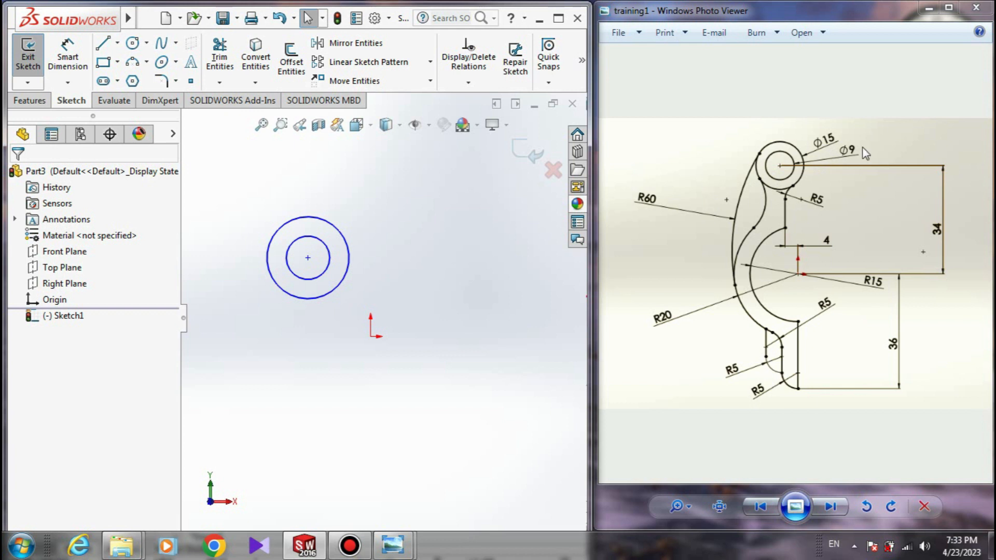
Step: Dimension the outer circle's diameter as 15 mm
right_drag(421, 275, 405, 205)
click(349, 256)
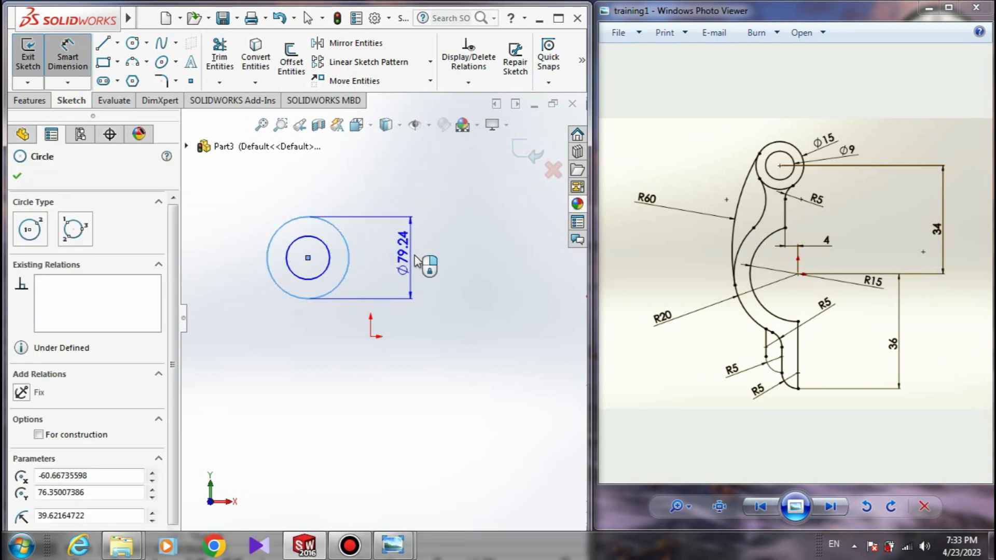
click(429, 254)
text(15)
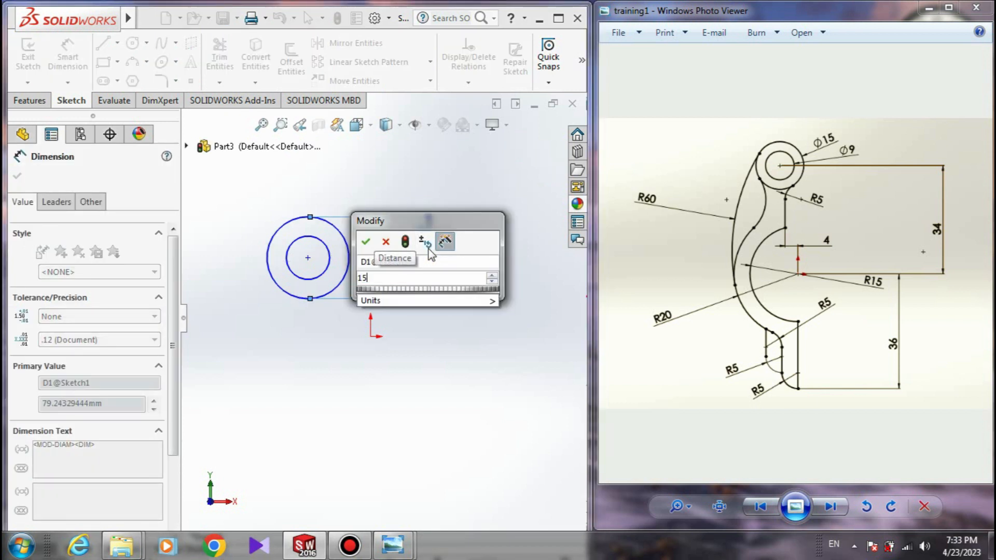
key(Return)
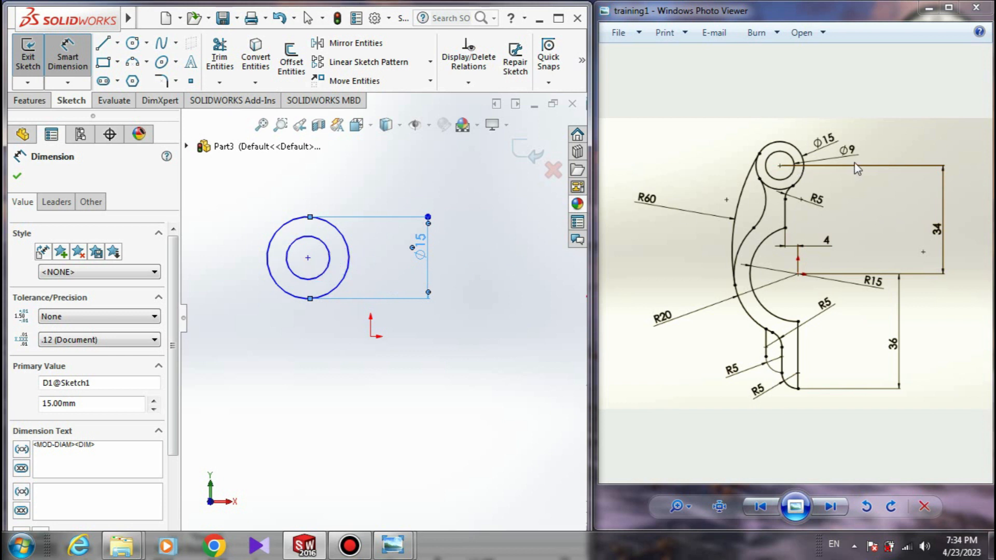
Step: Dimension the inner circle's diameter as 9 mm
click(321, 243)
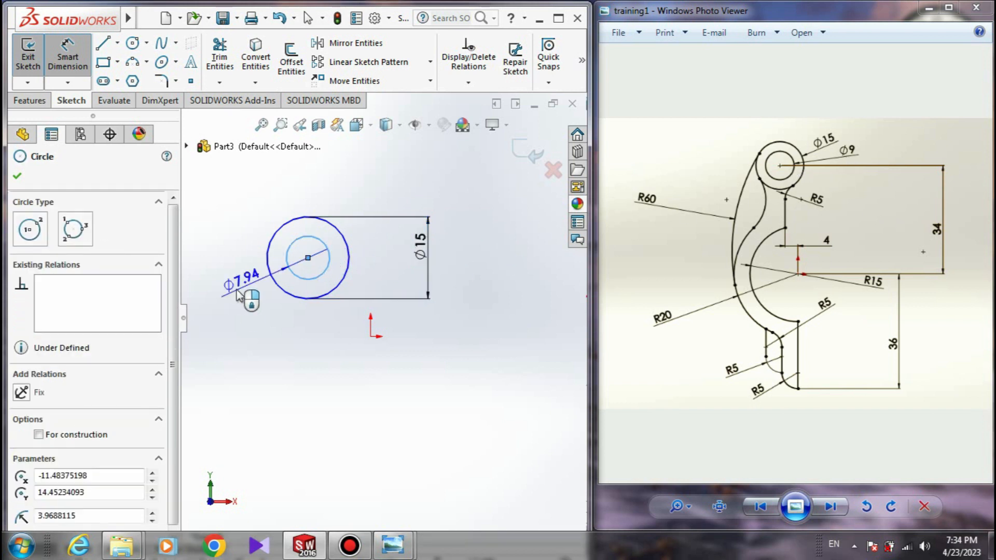
click(215, 293)
text(9)
key(Return)
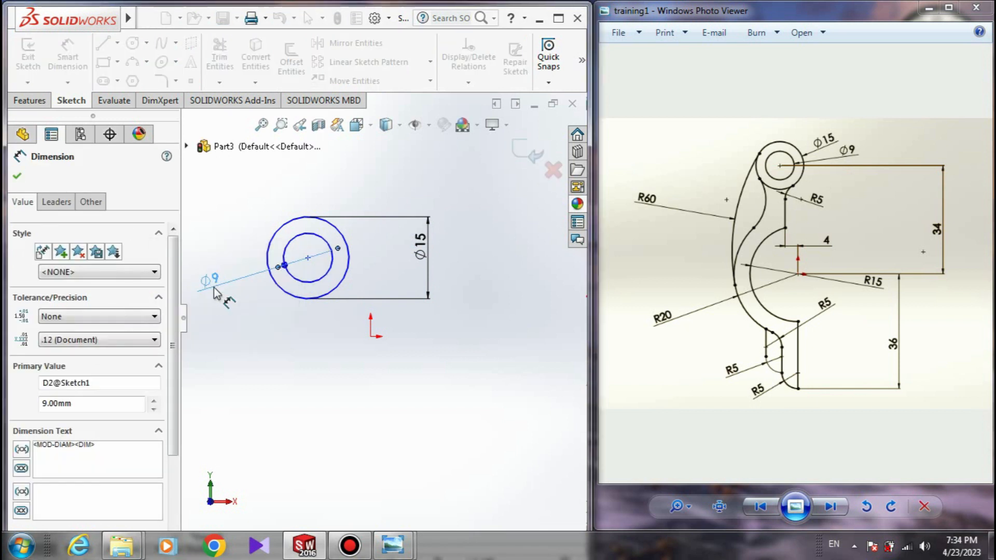
Step: Sketch a three-point arc of about 16 mm radius running down from the lower right of the outer circle, bulging left
click(103, 43)
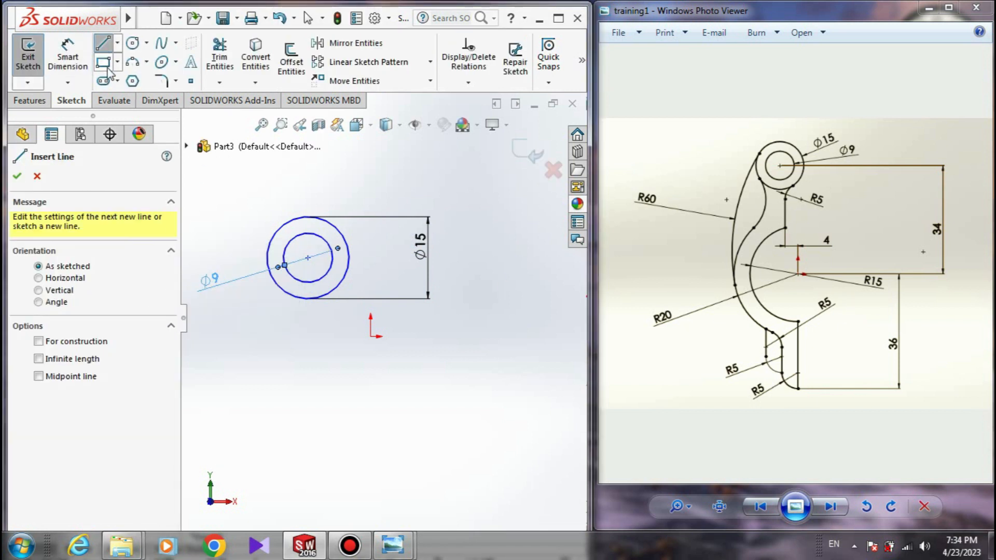
click(132, 61)
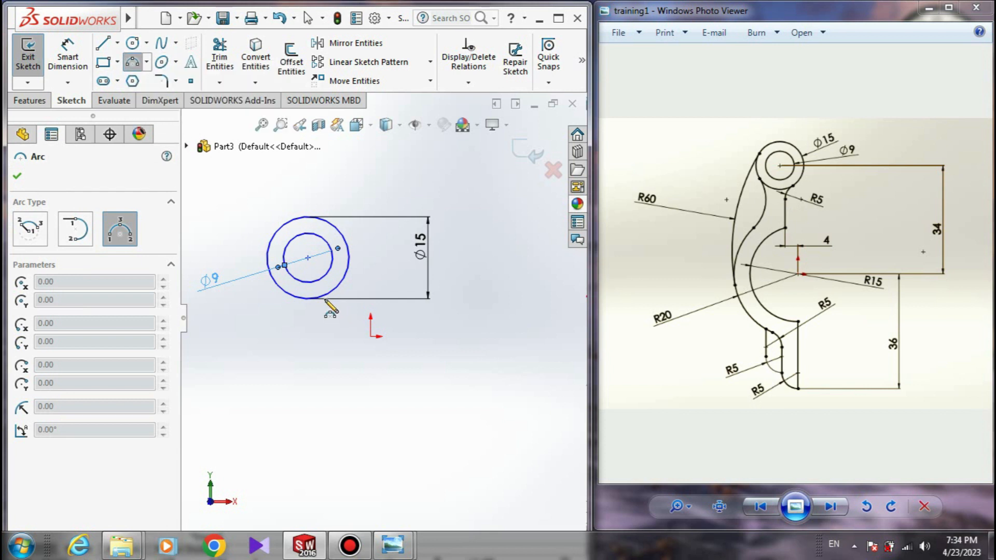
click(341, 283)
click(329, 348)
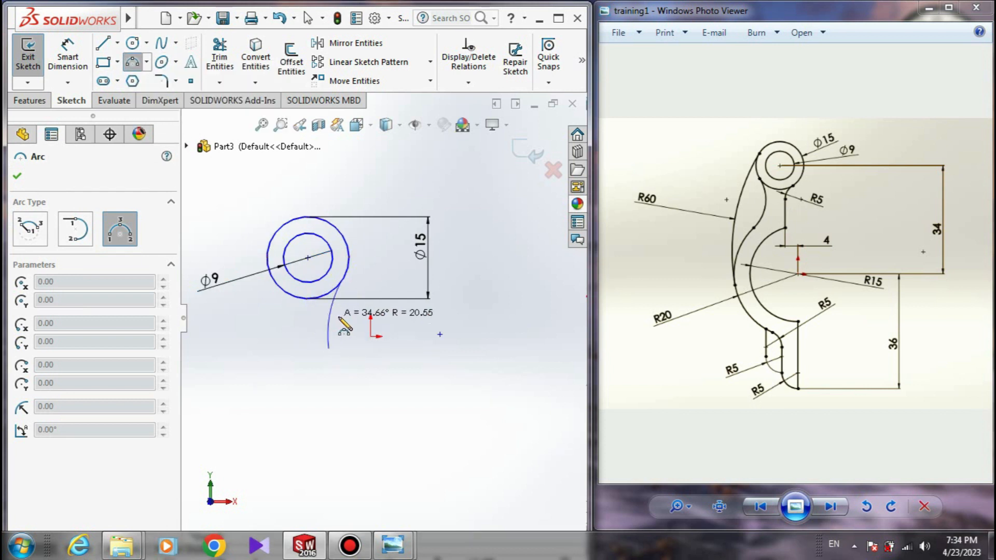
click(328, 315)
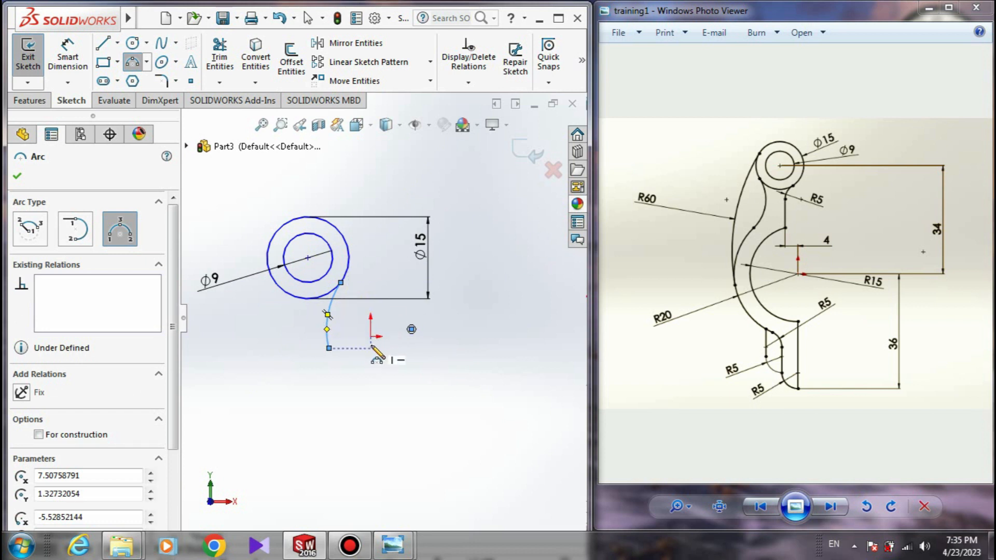
click(17, 177)
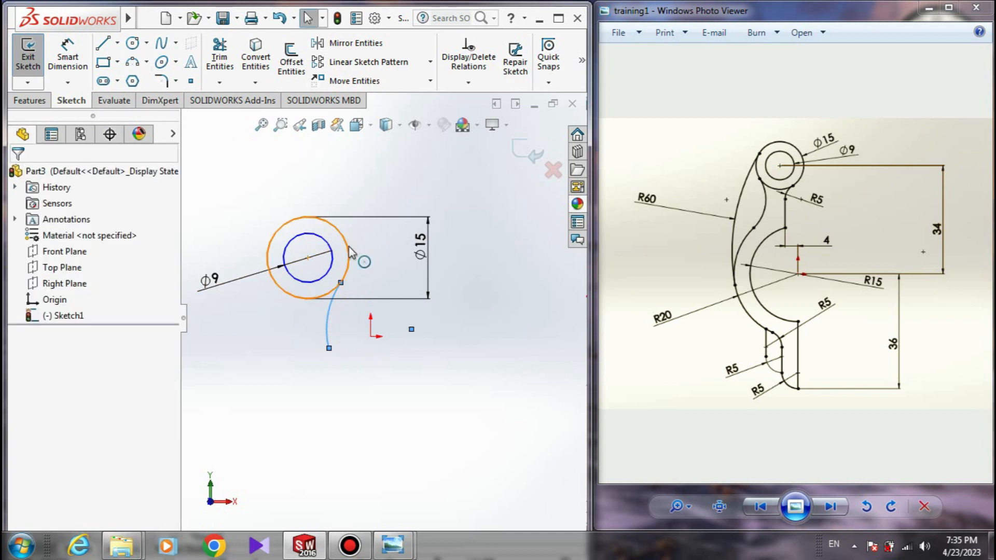
Step: Add a Tangent relation between the arc and the outer circle
click(337, 318)
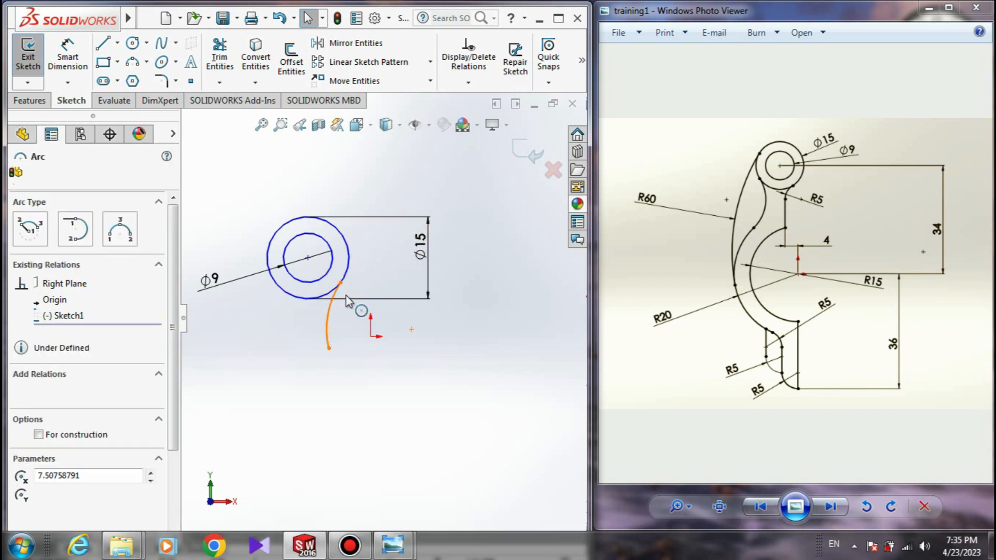
ctrl+click(350, 260)
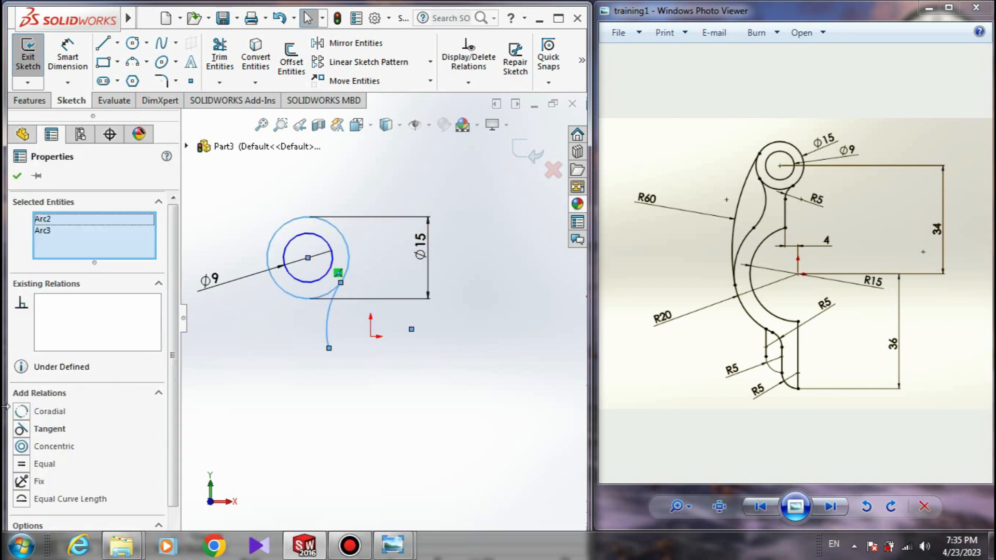
click(22, 430)
click(16, 177)
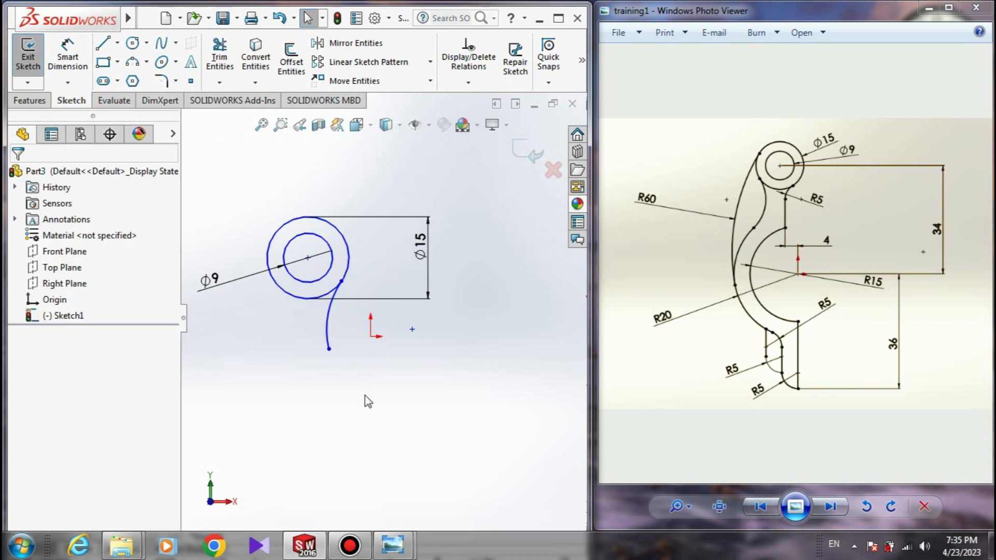
Step: Dimension the arc's radius as 5 mm and extend the arc by moving its free lower endpoint slightly downward
right_drag(399, 410, 410, 289)
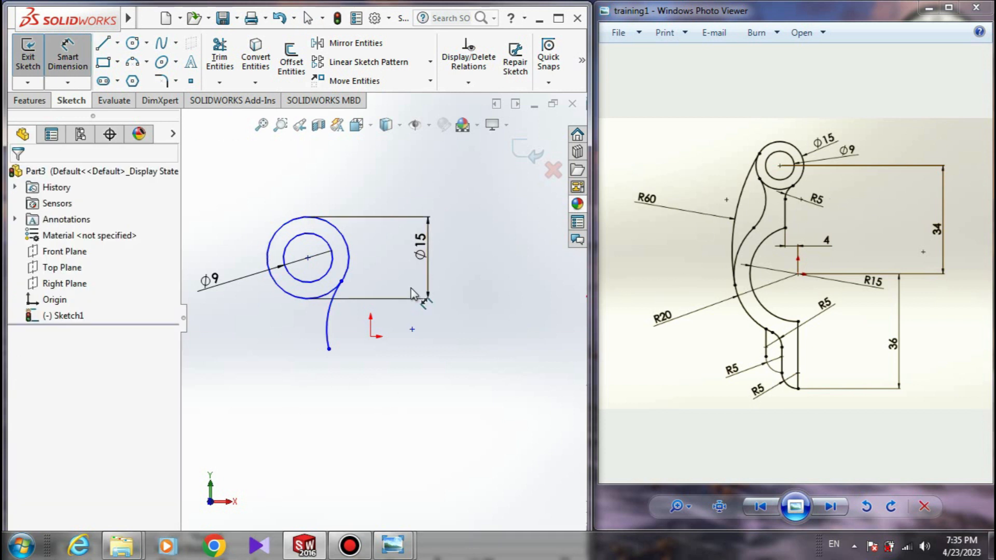
click(328, 325)
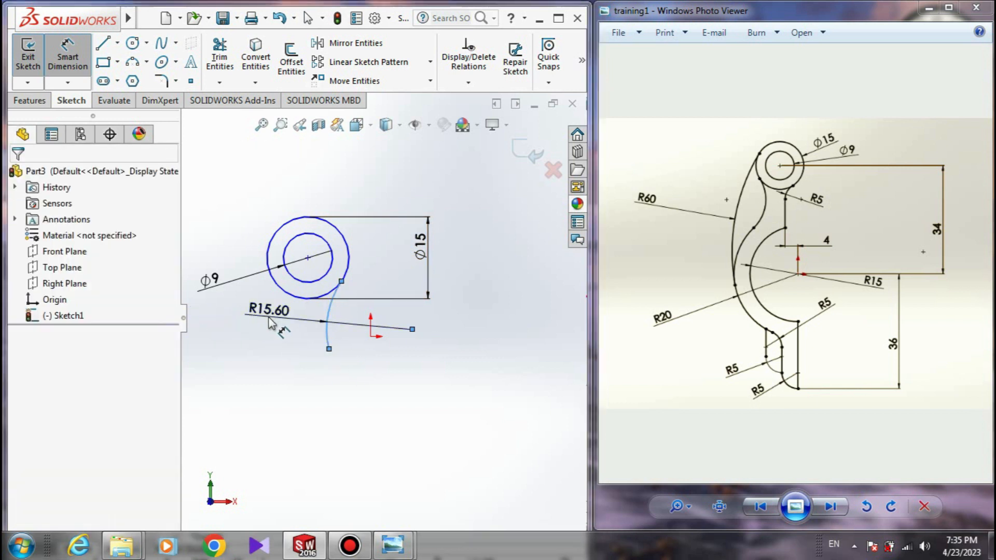
click(269, 322)
text(5)
key(Return)
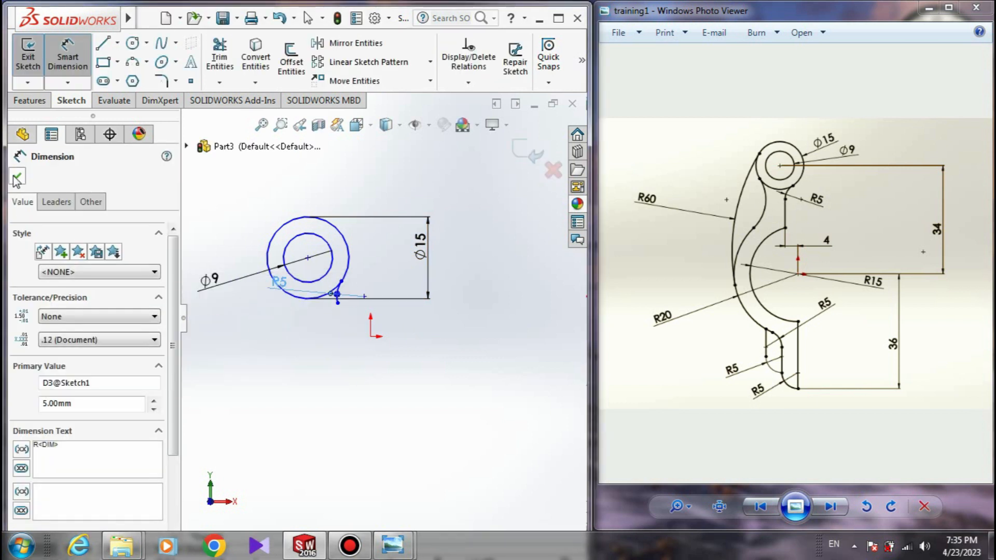
click(14, 177)
mouse_move(338, 303)
mouse_down()
mouse_move(335, 329)
mouse_move(333, 316)
mouse_up()
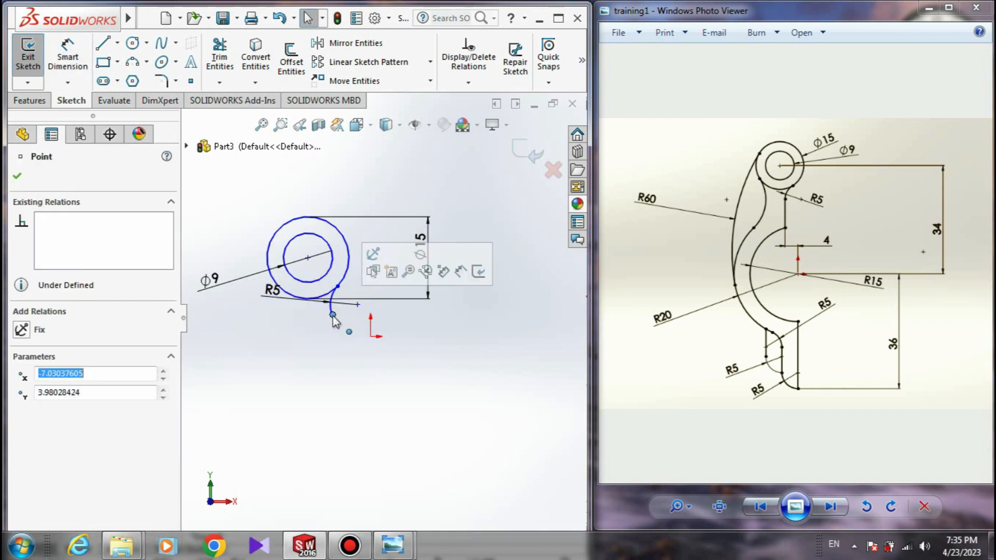
click(294, 517)
Step: Draw a vertical line about 10 mm long down from the arc's lower end, and move the concentric circles upward by their centre
click(103, 43)
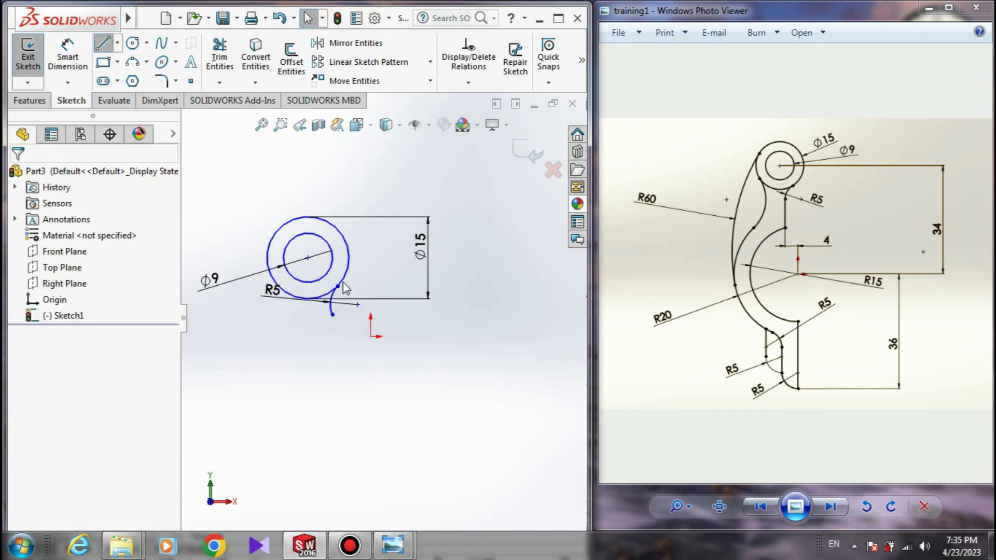
click(332, 315)
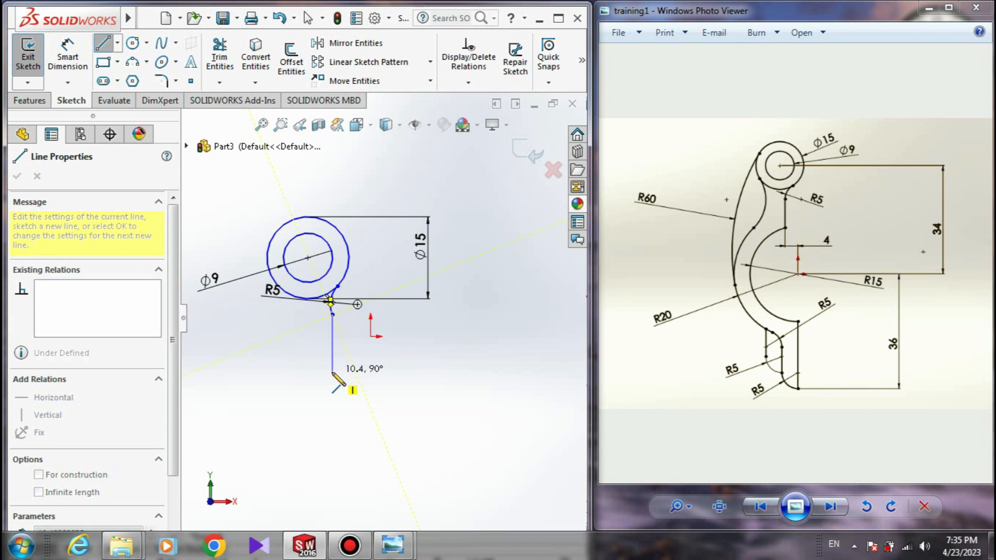
click(333, 373)
right_click(370, 343)
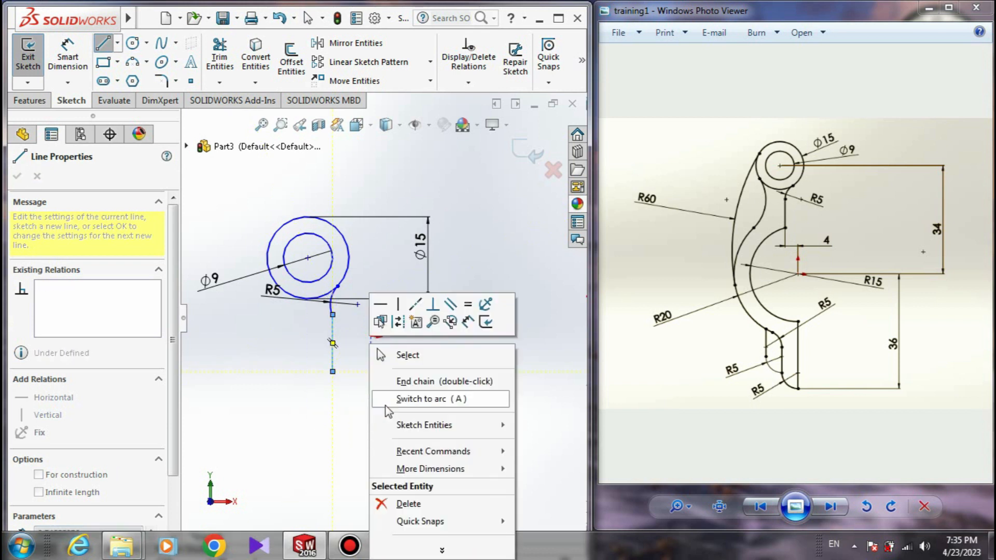
click(410, 357)
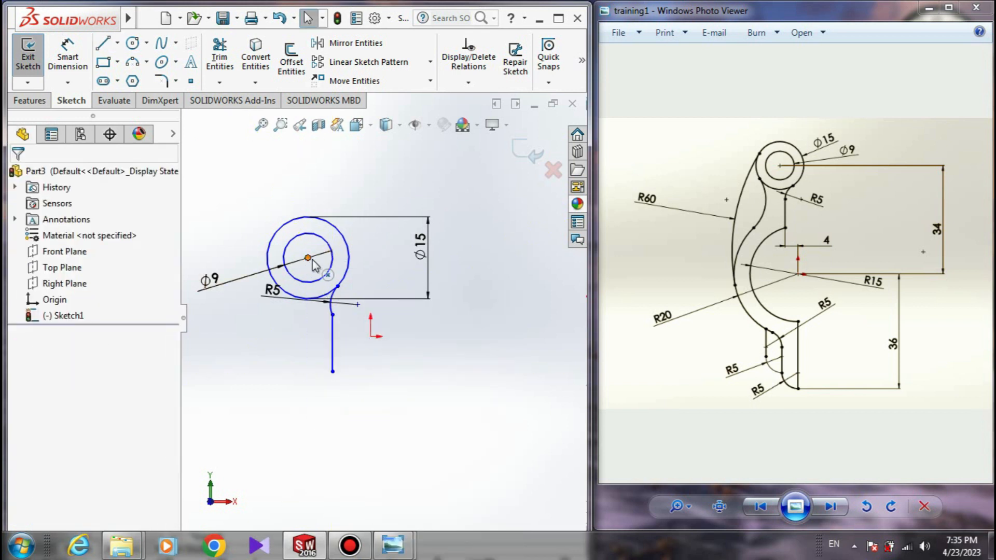
drag(309, 259, 322, 203)
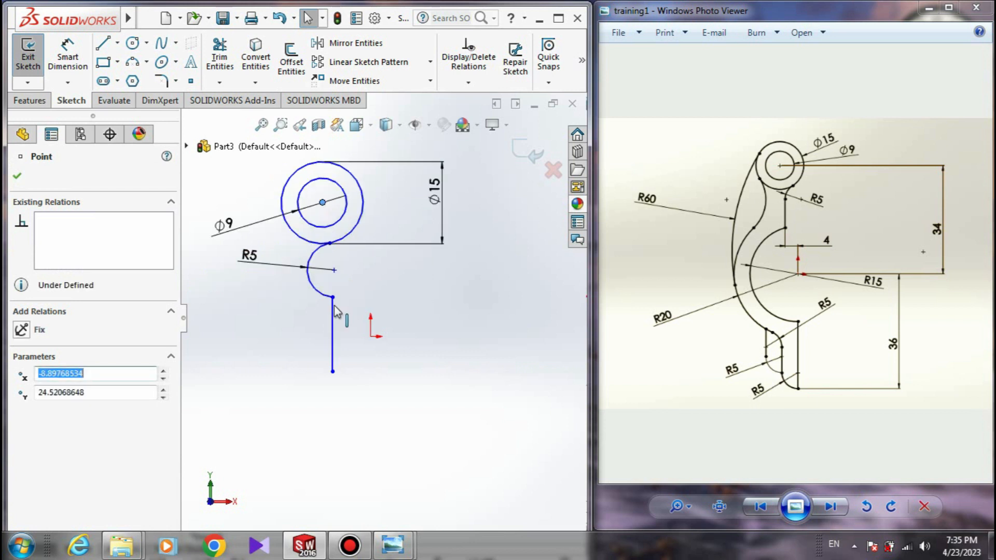
Step: Shorten the R5 arc by moving its lower endpoint up, and shorten the vertical line by raising its lower endpoint
drag(333, 297, 328, 262)
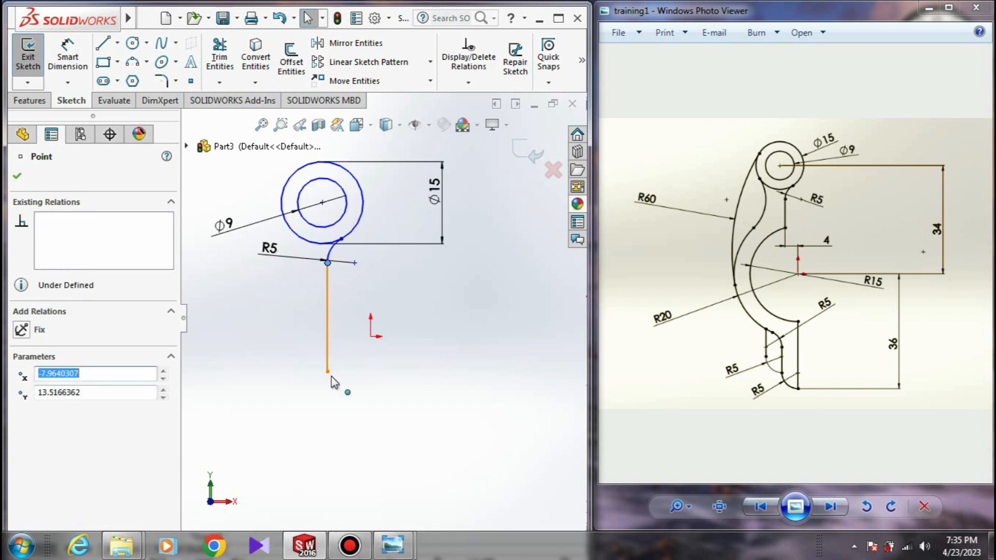
drag(328, 372, 329, 292)
click(383, 390)
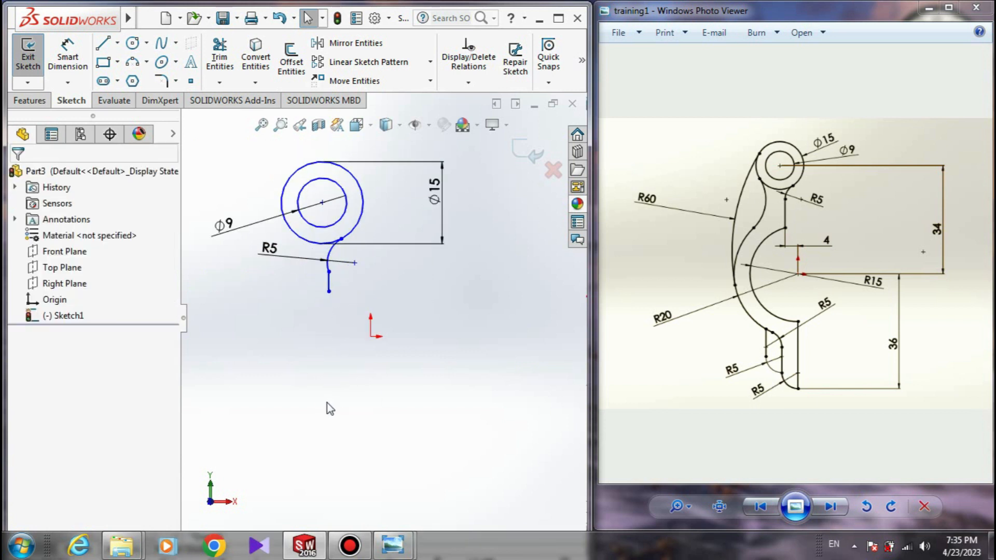
Step: Dimension the horizontal distance between the vertical line's lower endpoint and the origin as 4 mm
right_drag(329, 405, 332, 297)
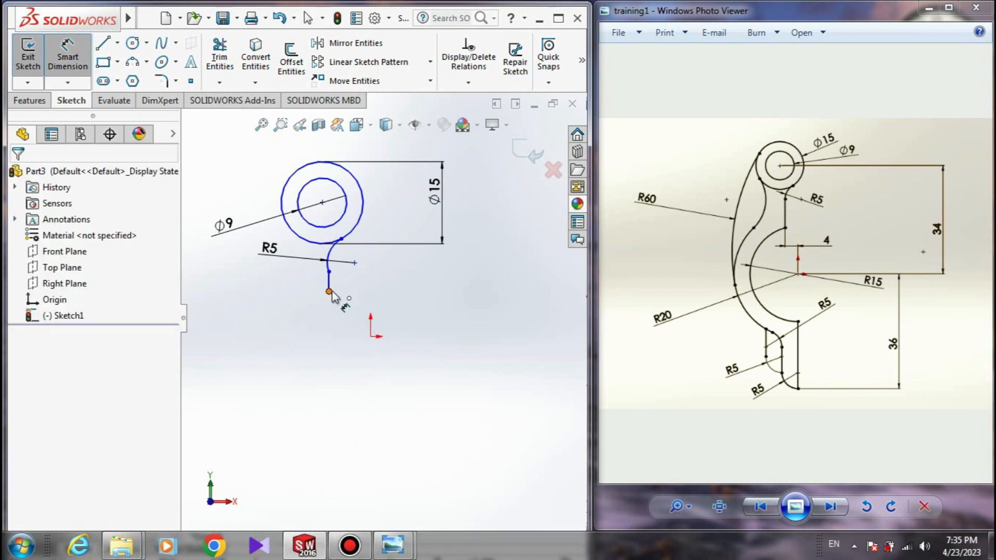
click(329, 292)
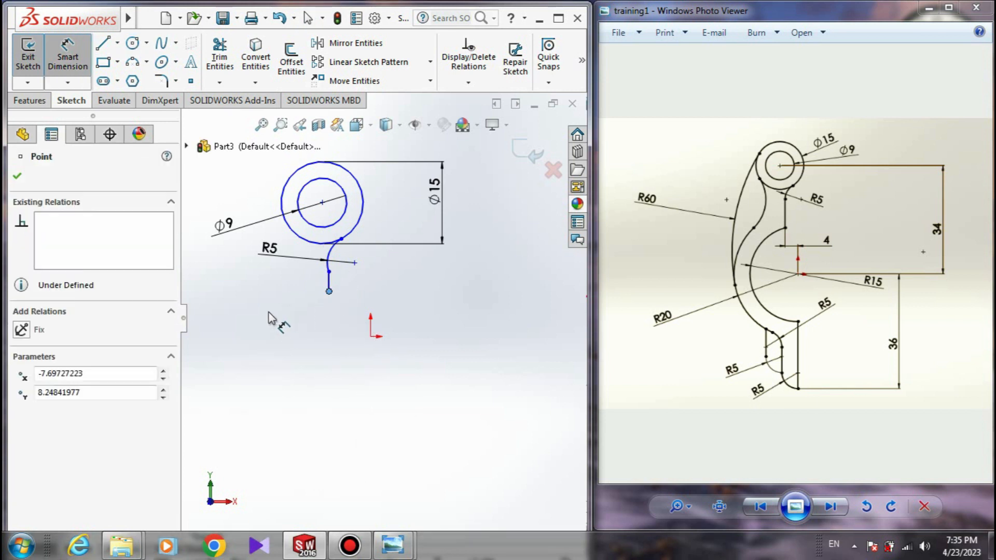
click(370, 337)
click(371, 286)
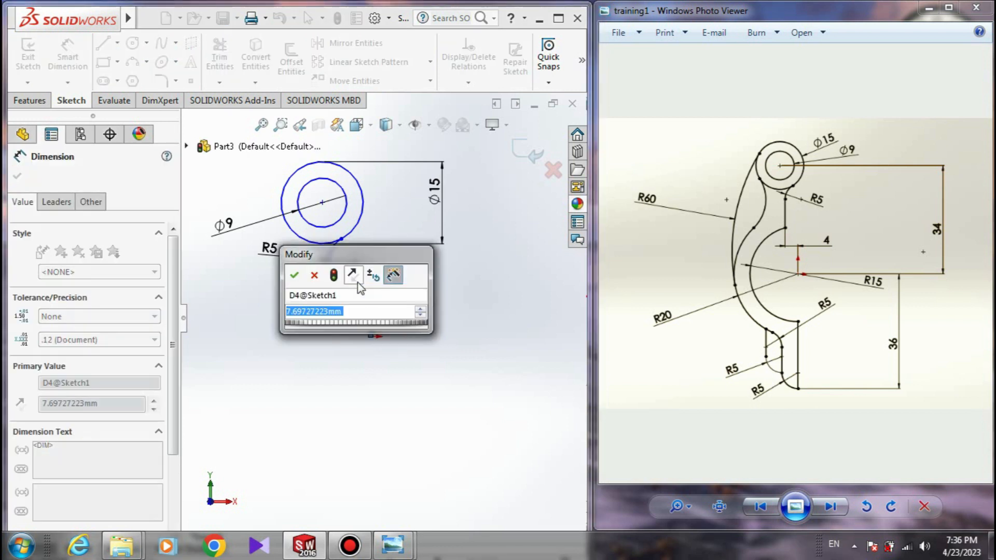
text(4)
key(Return)
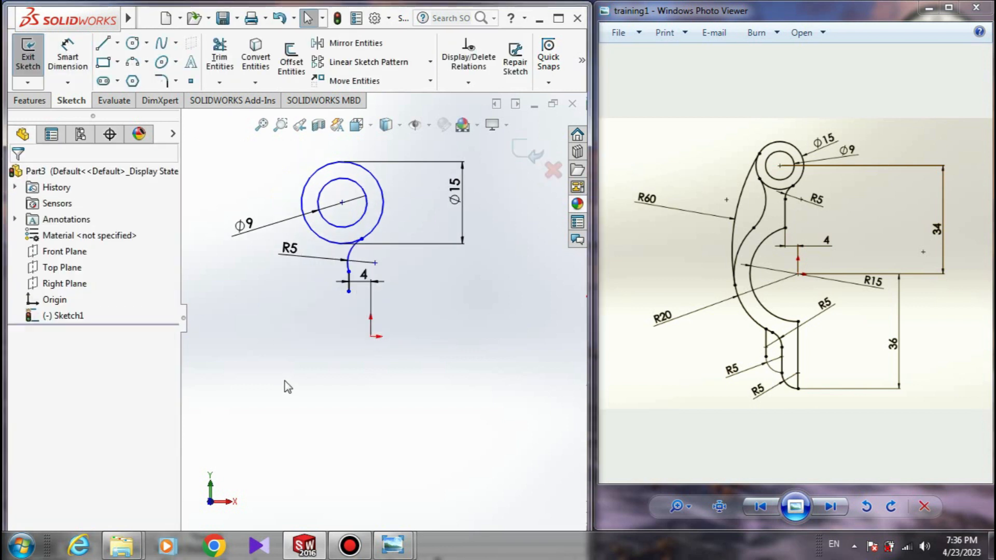
Step: Sketch a three-point arc of about 17.5 mm radius down from the vertical line's lower end, bulging left
click(132, 61)
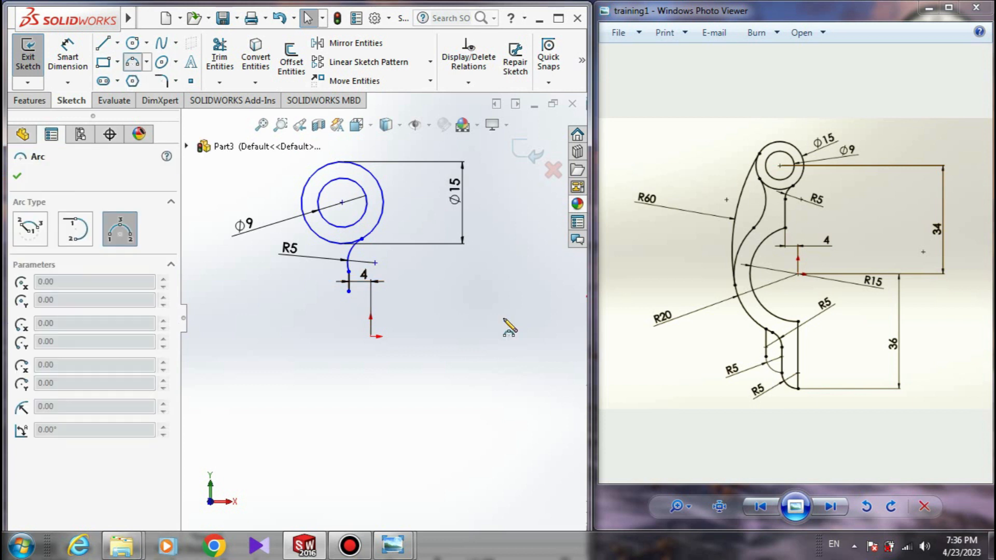
click(349, 291)
click(318, 423)
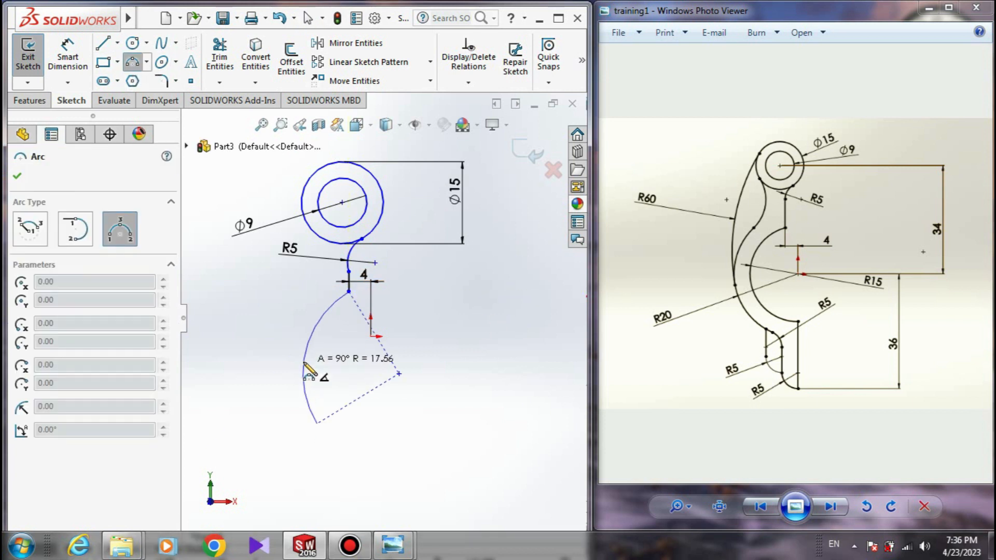
click(304, 373)
key(Escape)
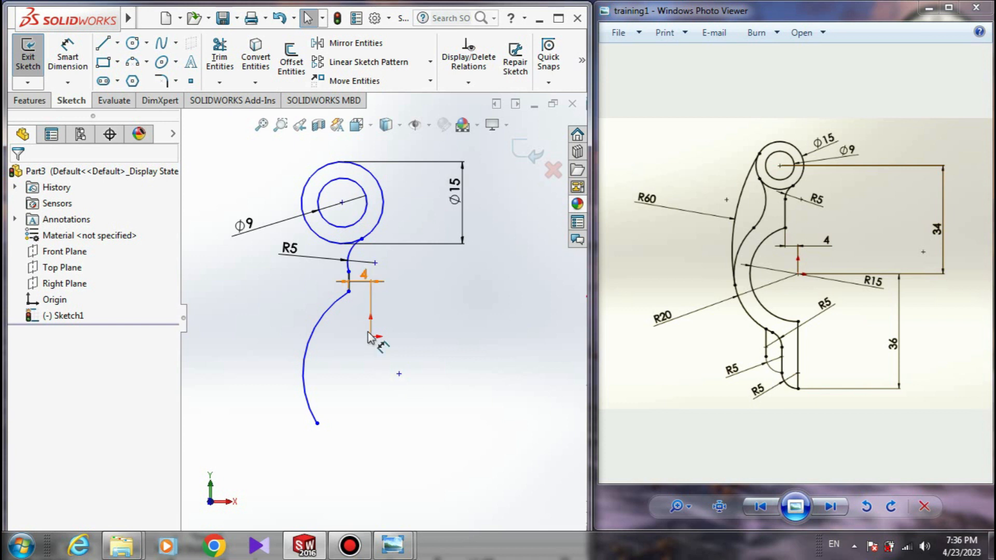
Step: Make the new arc's centre point coincident with the origin
click(399, 374)
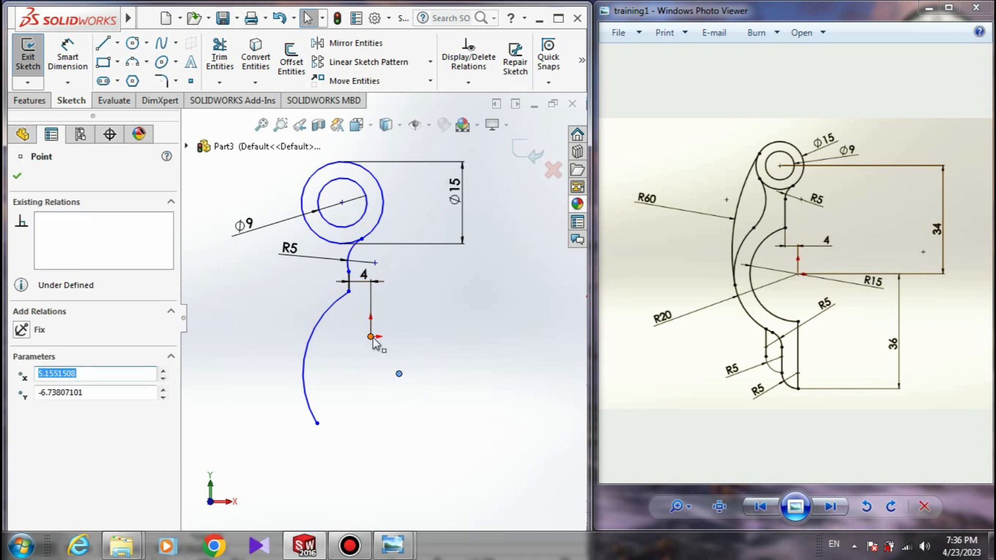
ctrl+click(371, 337)
click(21, 447)
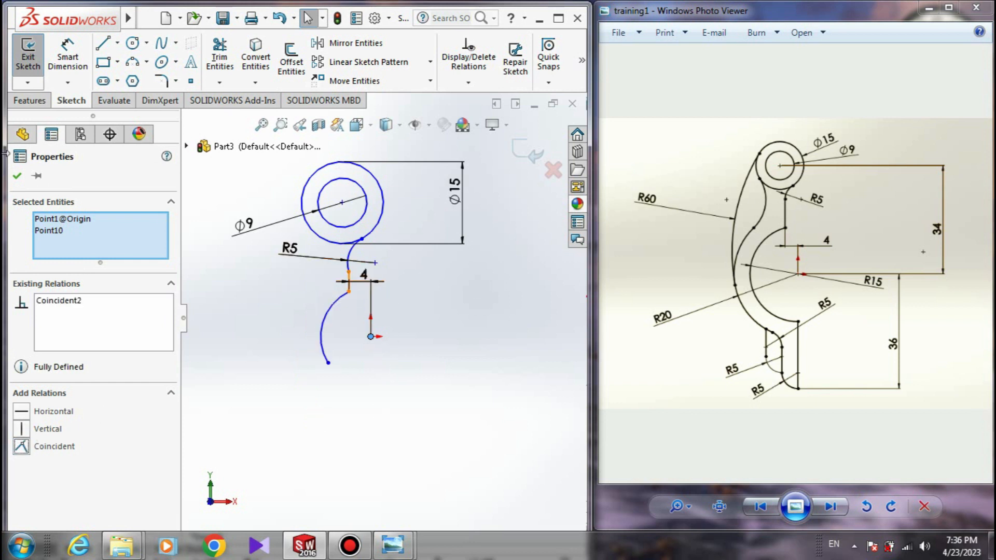
click(16, 177)
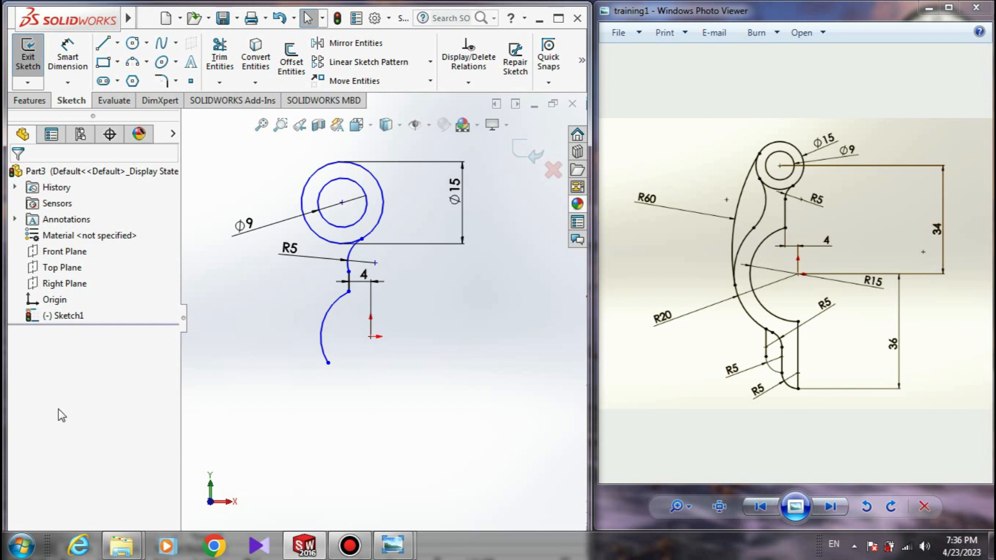
Step: Move the large arc's lower endpoint slightly down and dimension the arc's radius as 15 mm
mouse_move(328, 365)
mouse_down()
mouse_move(340, 398)
mouse_move(324, 373)
mouse_up()
click(459, 456)
right_drag(460, 427, 449, 336)
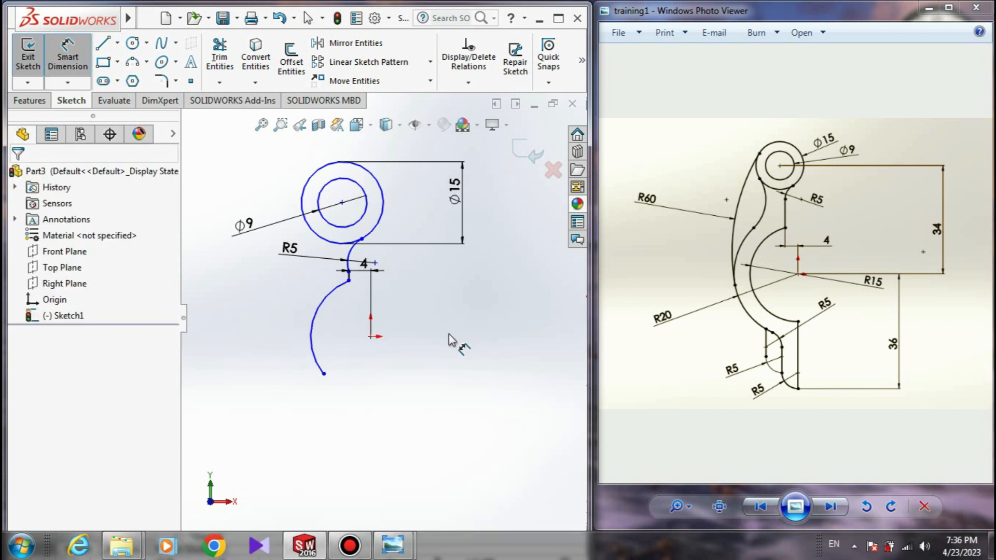
click(315, 319)
click(283, 309)
text(15)
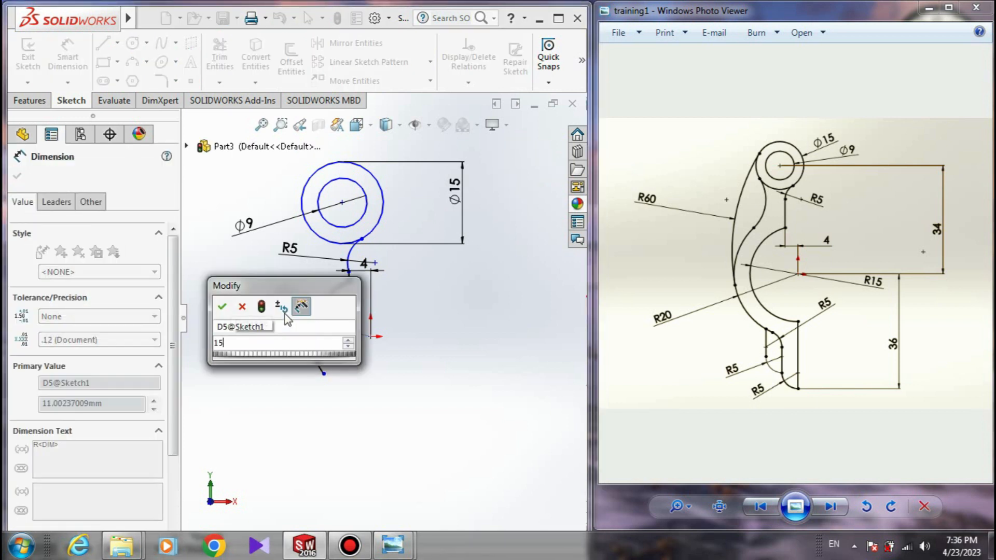
key(Return)
key(Escape)
Step: Try to untangle the R5 arc and short vertical line by moving their shared endpoint and the circles' centre
scroll(373, 265, down, 4)
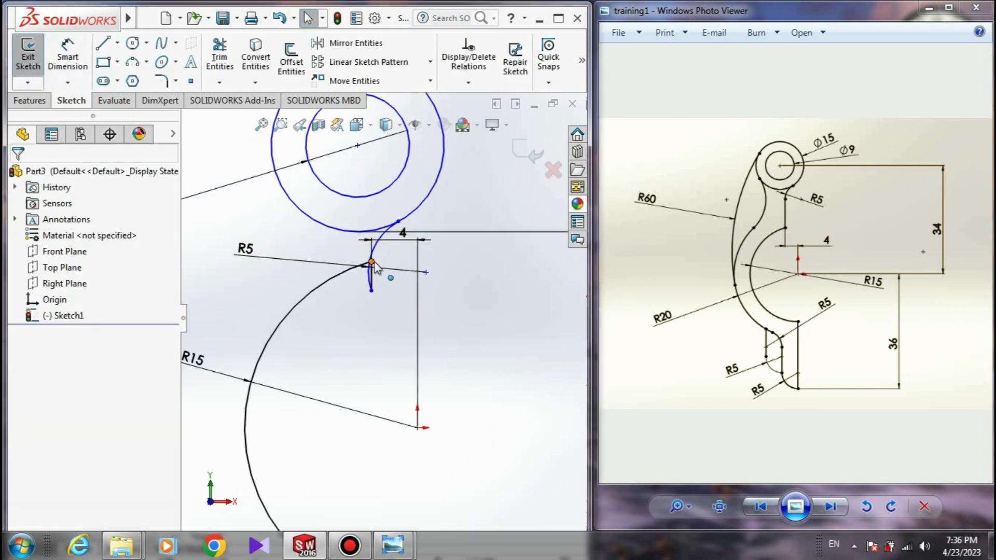
mouse_move(370, 262)
mouse_down()
mouse_move(371, 289)
mouse_move(377, 250)
mouse_move(375, 301)
mouse_move(372, 270)
mouse_up()
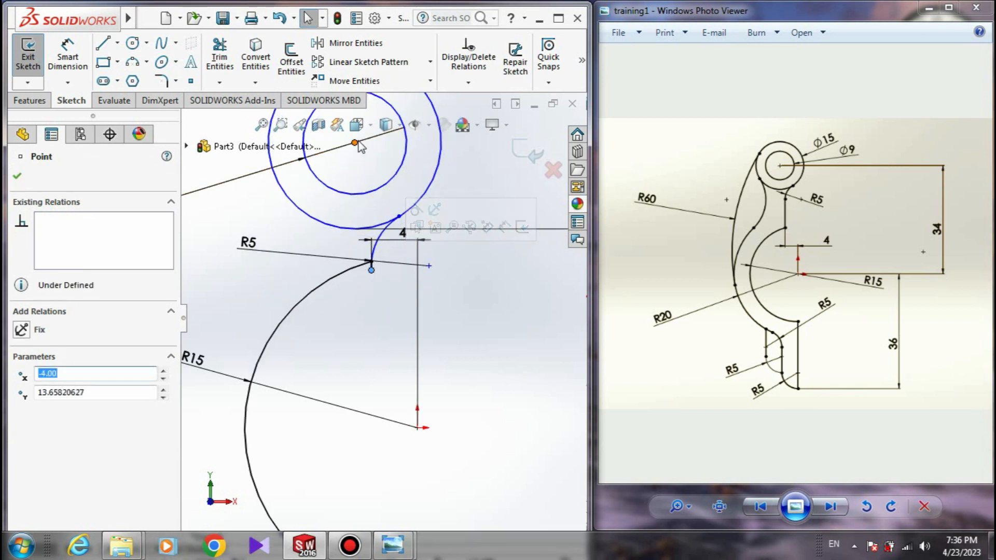
drag(356, 142, 359, 105)
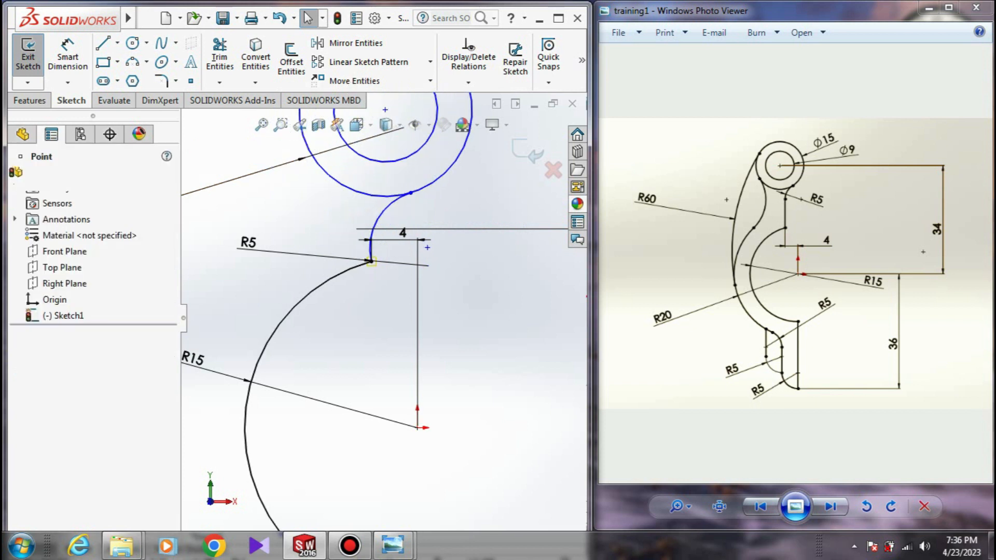
click(374, 263)
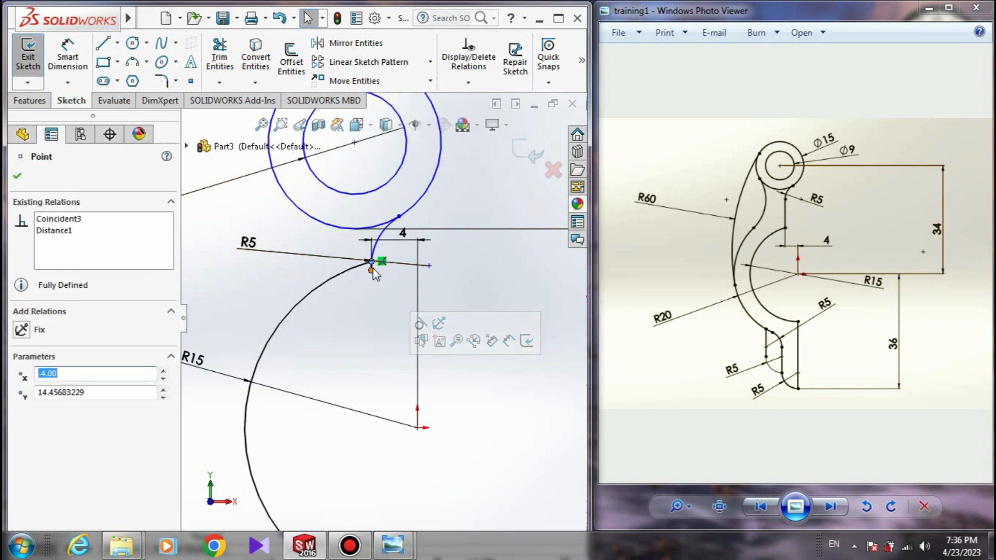
mouse_move(374, 264)
mouse_down()
mouse_move(387, 172)
mouse_move(390, 326)
mouse_move(404, 241)
mouse_move(370, 237)
mouse_up()
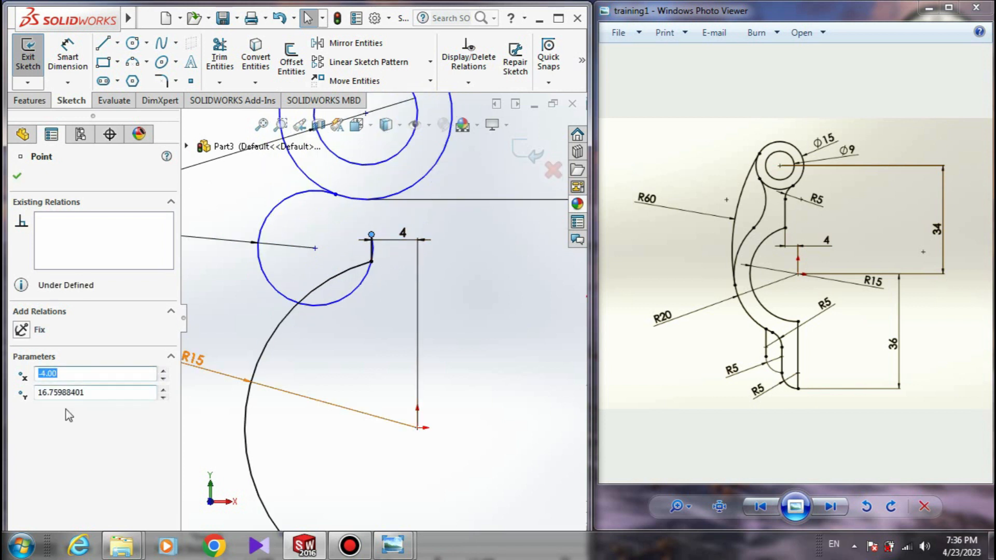
Step: Undo the recent point moves and the large arc's 15 mm radius value
key(ctrl+z)
key(ctrl+z)
key(ctrl+z)
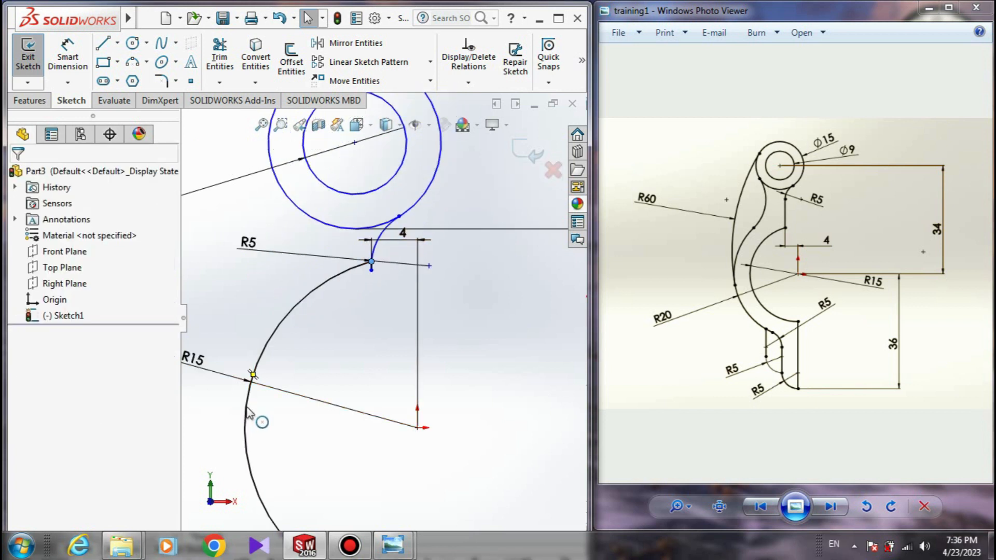
key(ctrl+z)
key(ctrl+z)
key(ctrl+z)
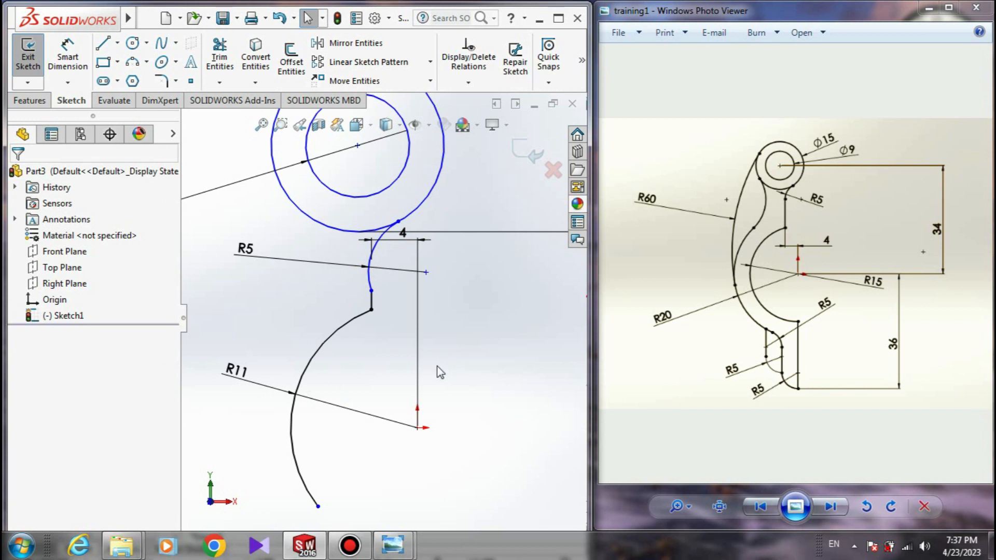
Step: Move the R5 arc's lower endpoint up to shorten the arc and lengthen the vertical line below it
mouse_move(372, 291)
mouse_down()
mouse_move(372, 254)
mouse_move(403, 286)
mouse_up()
scroll(401, 285, down, 2)
scroll(354, 299, up, 2)
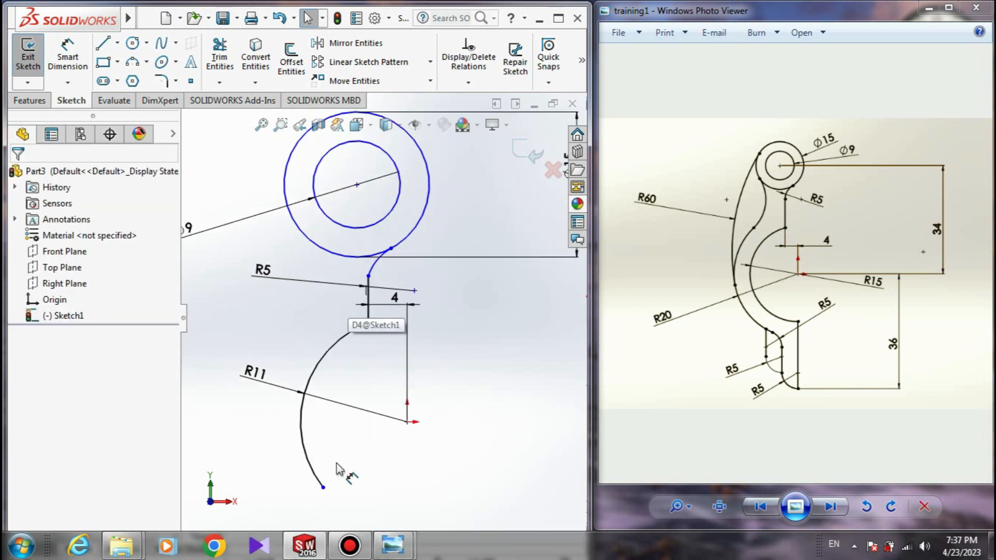
Step: Delete the radius dimension of the large arc centred on the origin
click(357, 417)
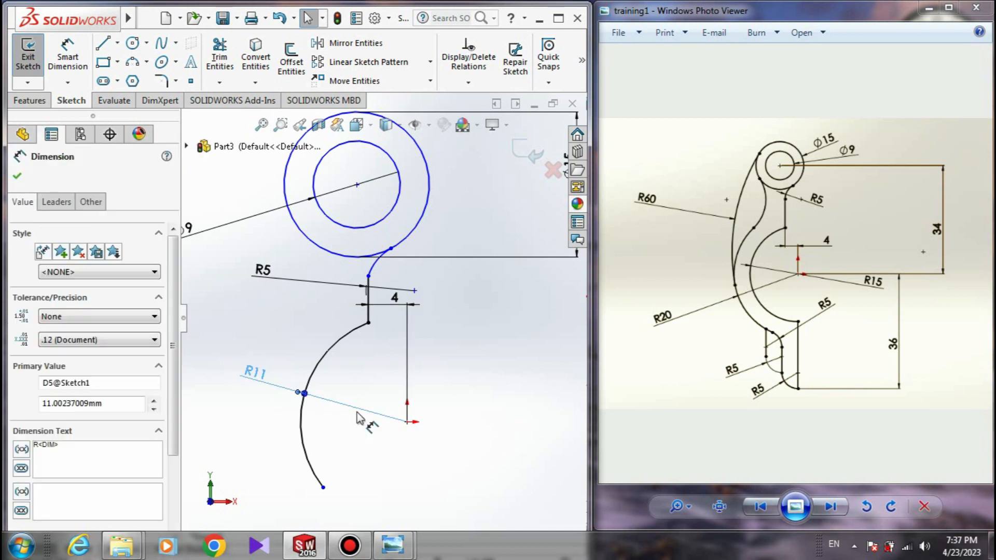
key(Delete)
key(f)
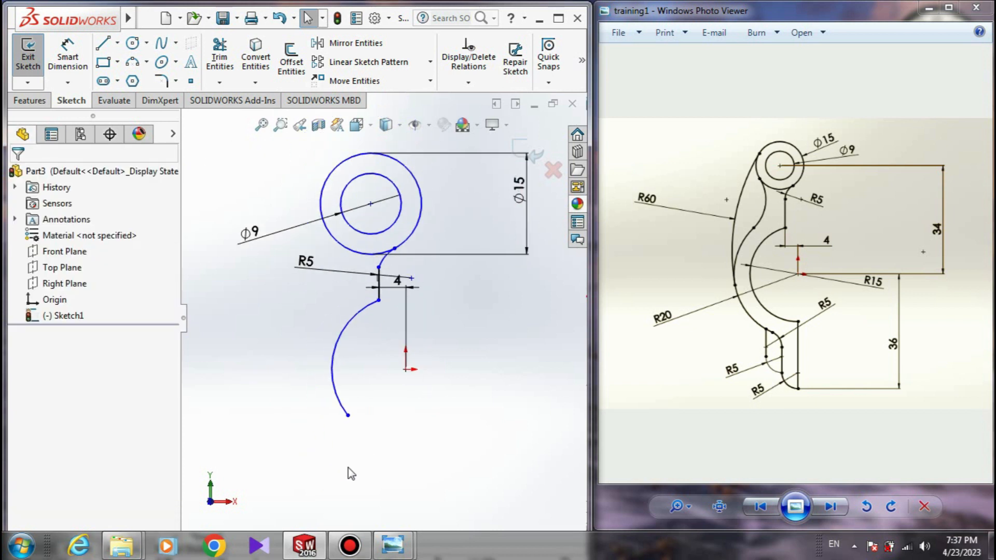
Step: Extend the large arc by its lower endpoint and add a Vertical relation between that endpoint and the origin
drag(348, 415, 387, 444)
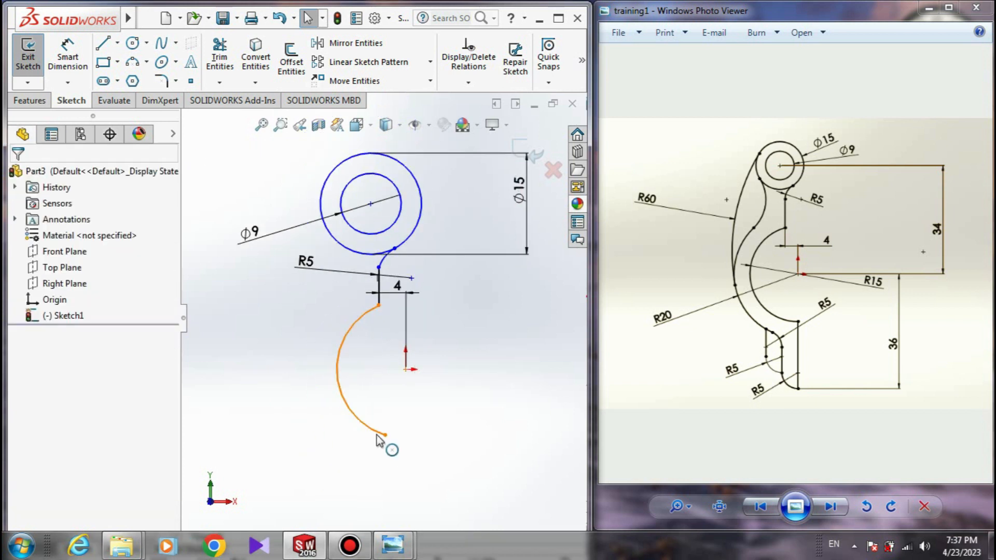
click(386, 435)
ctrl+click(406, 369)
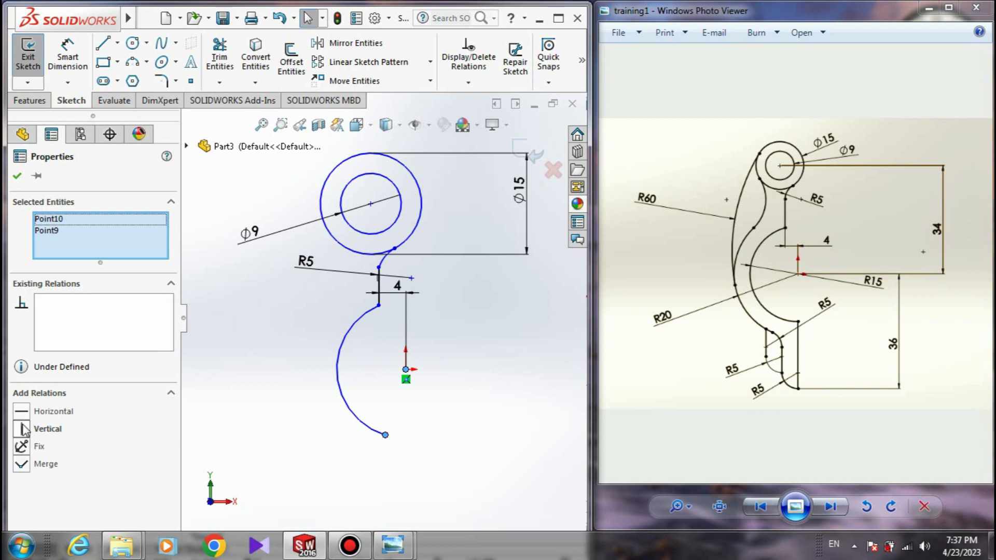
click(47, 428)
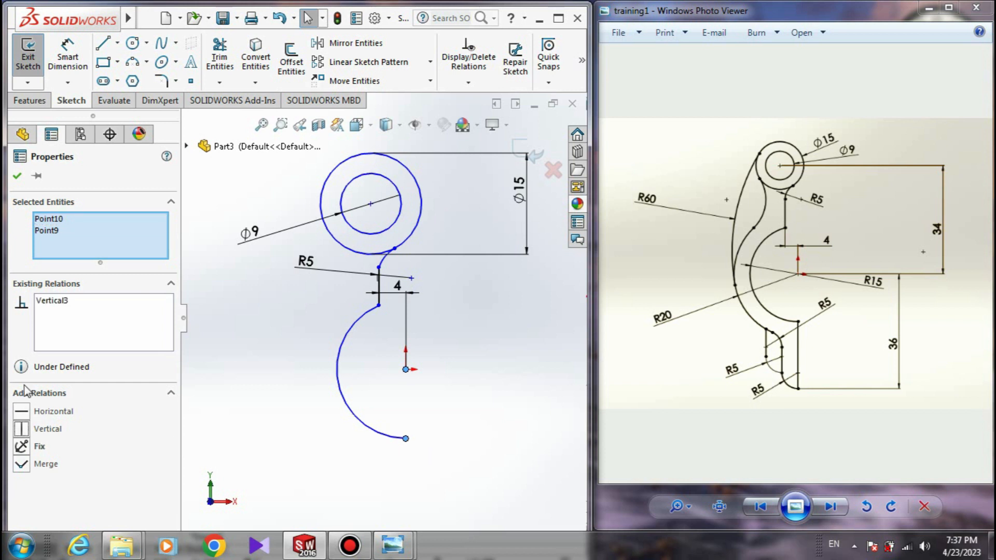
click(18, 178)
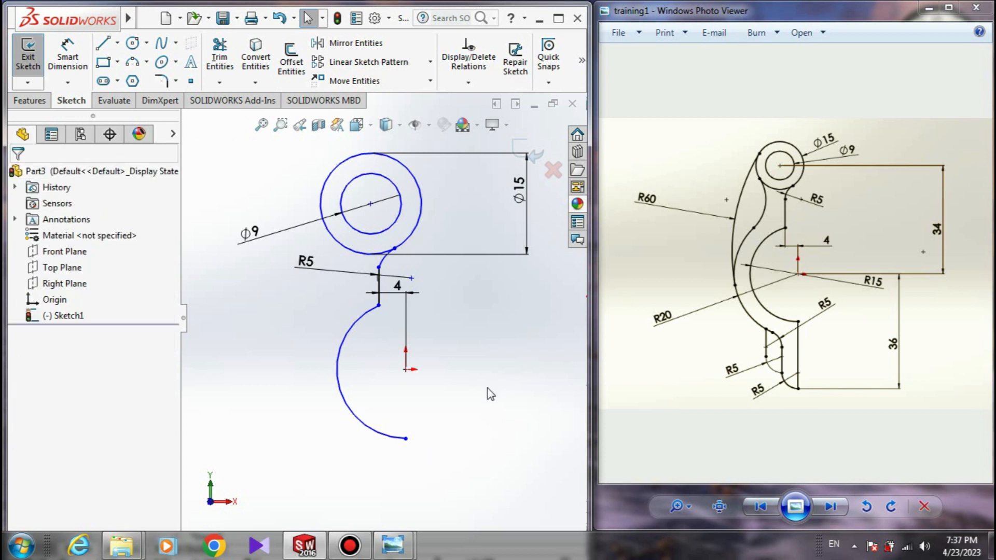
Step: Dimension the radius of the large arc centred on the origin as 15 mm
right_drag(246, 328, 294, 208)
click(338, 359)
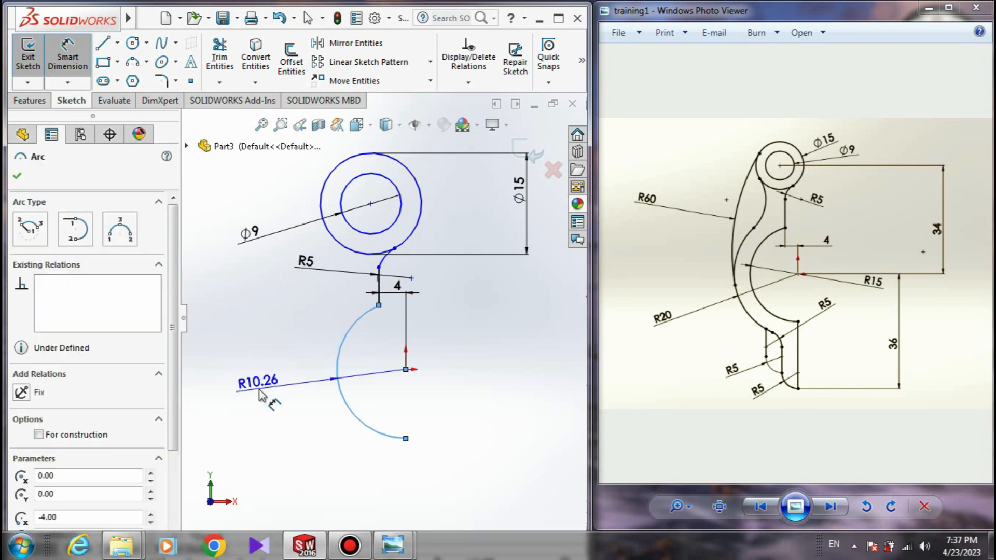
click(261, 395)
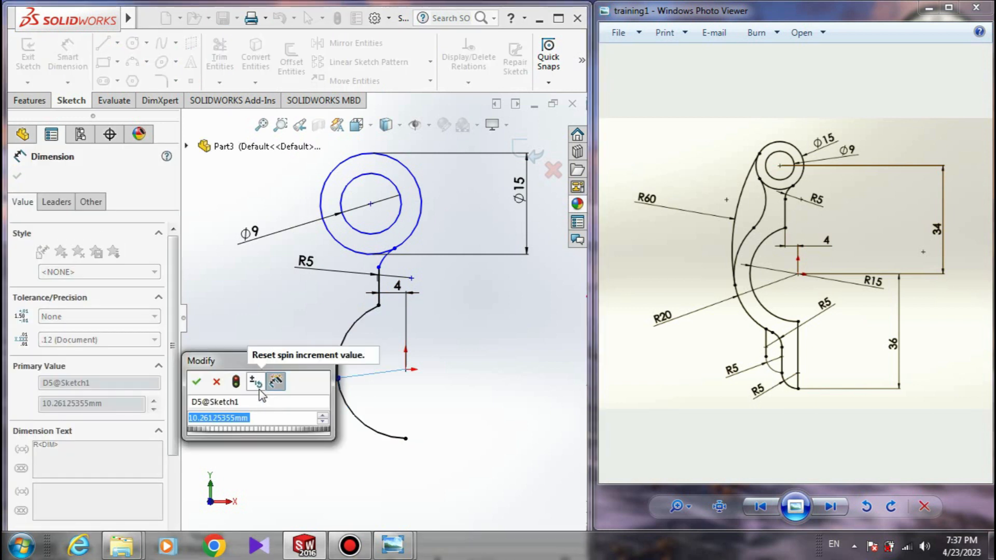
text(15)
key(Return)
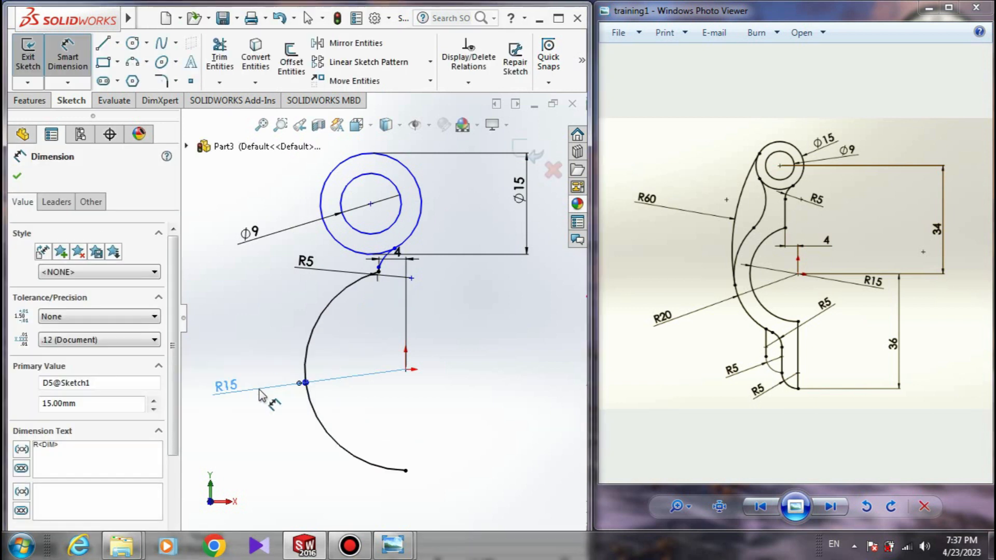
key(Escape)
Step: Adjust the joint between the R5 arc and vertical line, and move the concentric circles upward by their centre
scroll(422, 265, down, 4)
scroll(423, 264, down, 1)
mouse_move(252, 295)
mouse_down()
mouse_move(257, 271)
mouse_move(252, 279)
mouse_up()
scroll(305, 318, up, 4)
drag(319, 314, 321, 339)
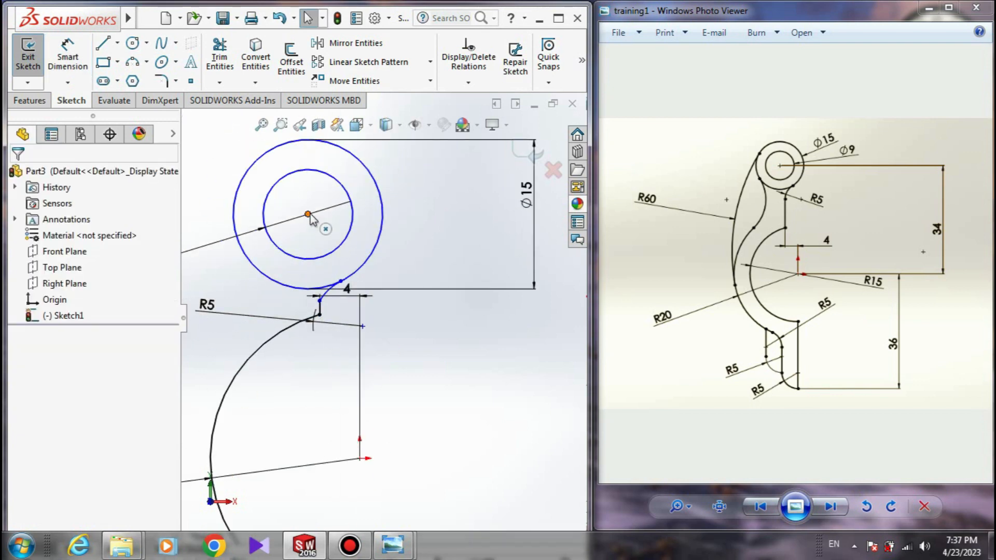
drag(308, 214, 320, 173)
click(486, 392)
scroll(487, 393, up, 6)
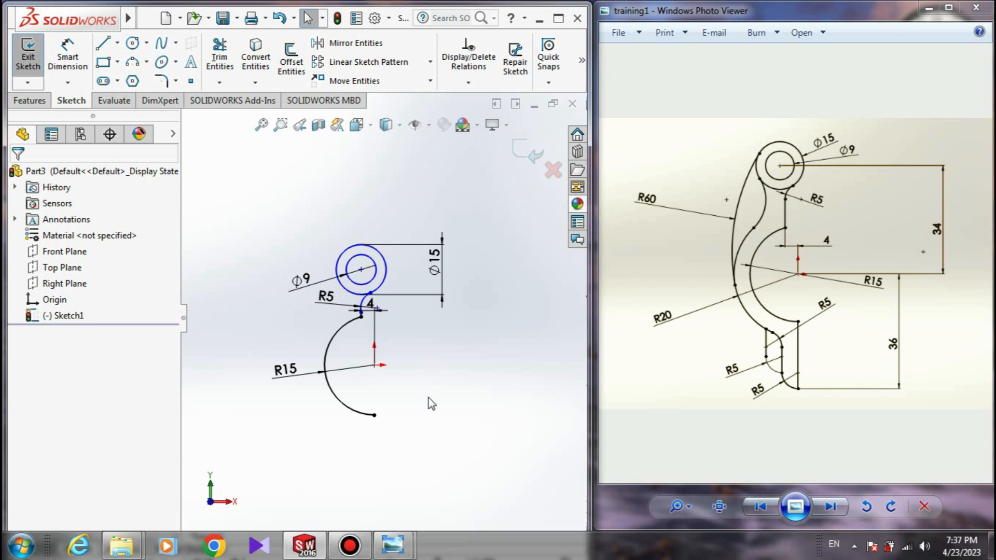
right_click(442, 410)
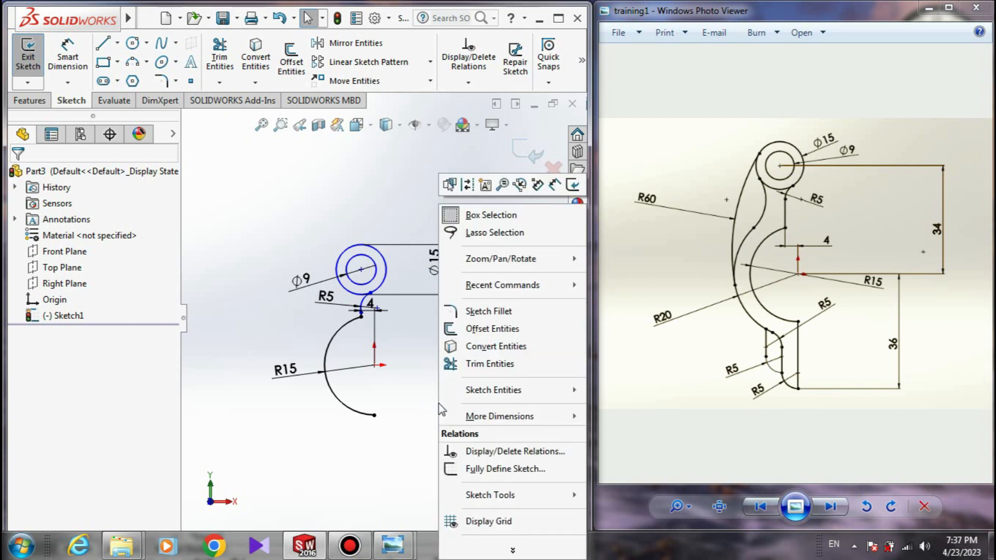
click(378, 360)
right_click(418, 290)
click(371, 358)
Step: Dimension the vertical distance between the origin and the concentric circles' centre as 34 mm
right_drag(466, 423, 477, 379)
scroll(387, 296, down, 3)
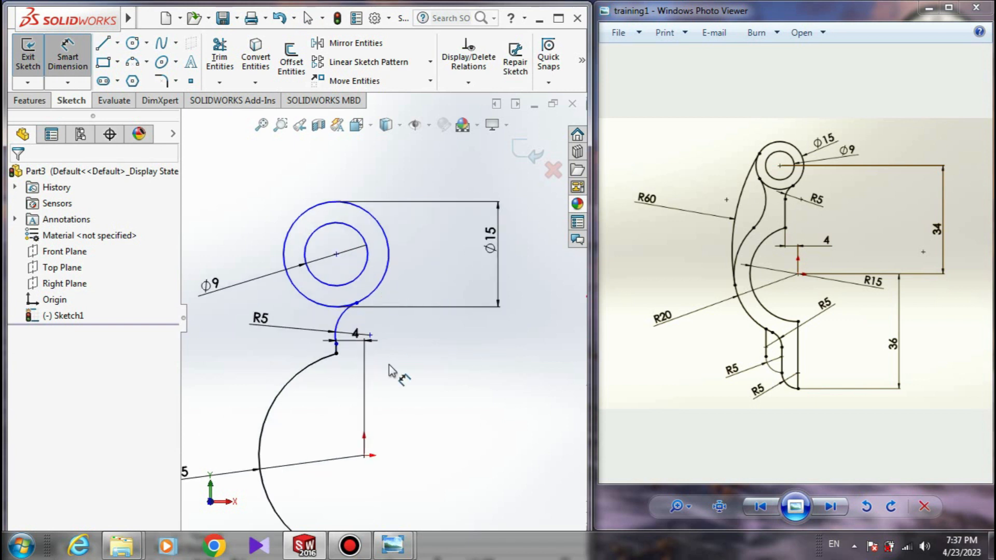
click(364, 457)
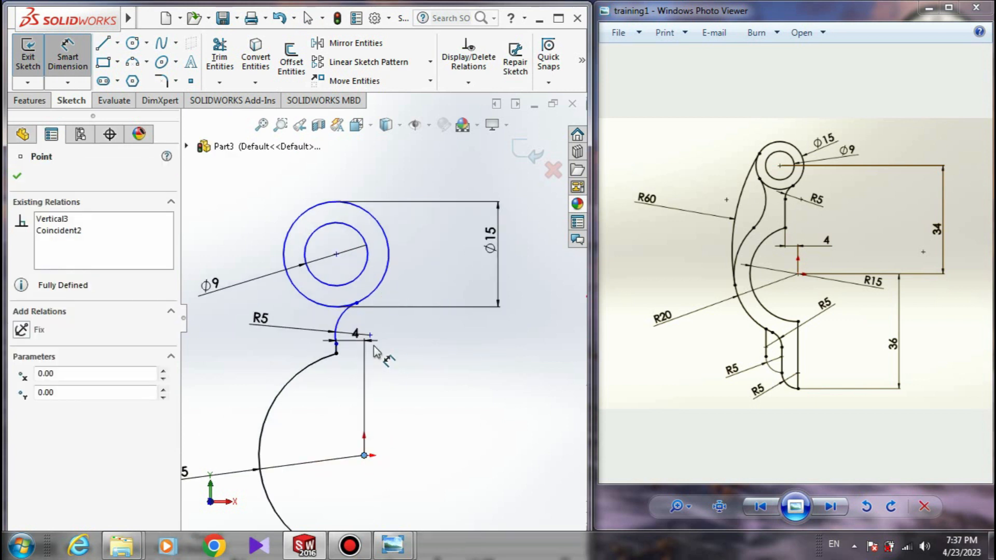
click(337, 255)
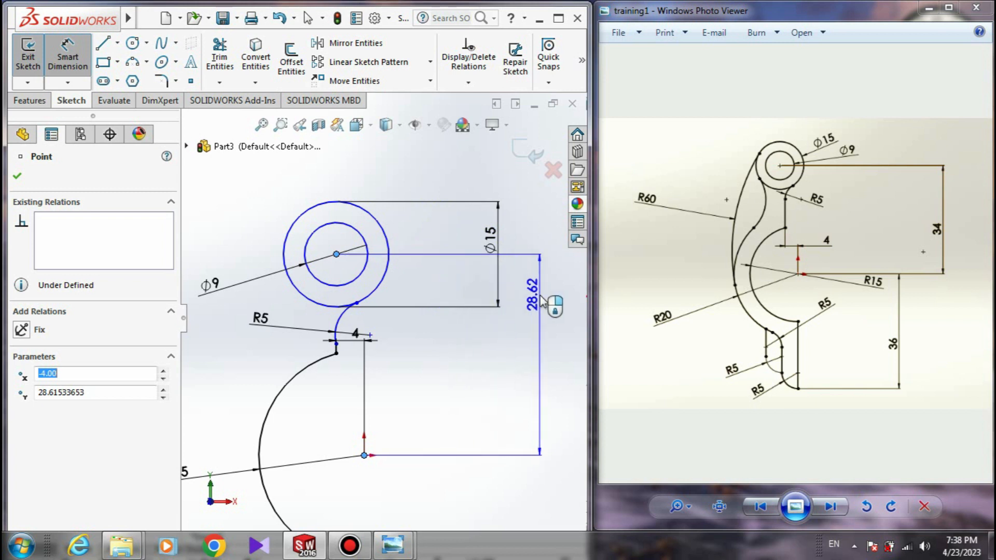
scroll(516, 290, up, 3)
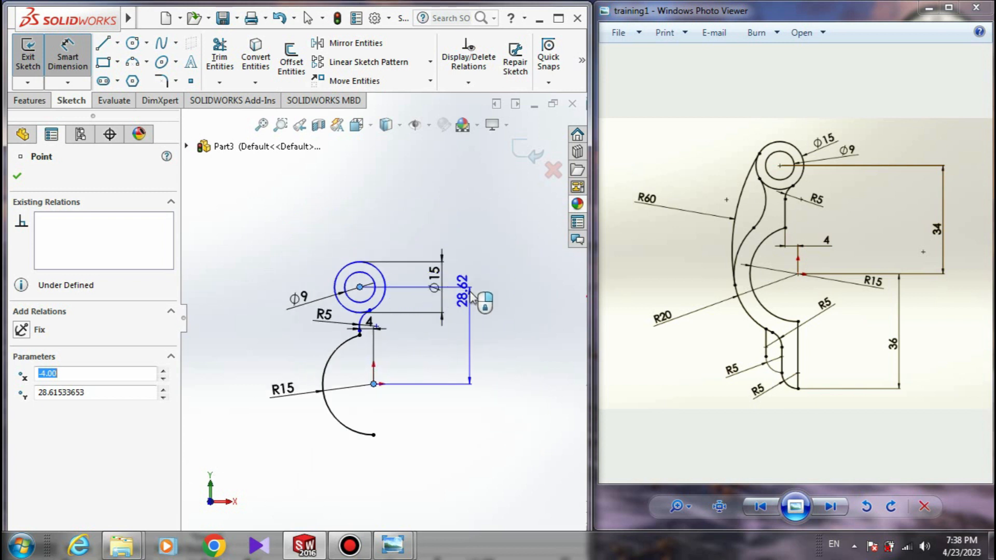
click(487, 297)
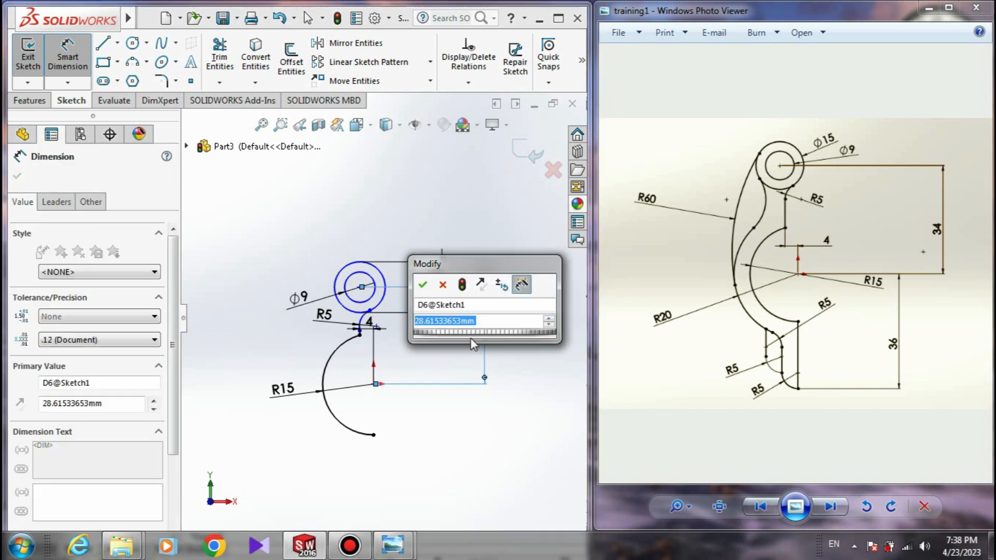
text(34)
key(Return)
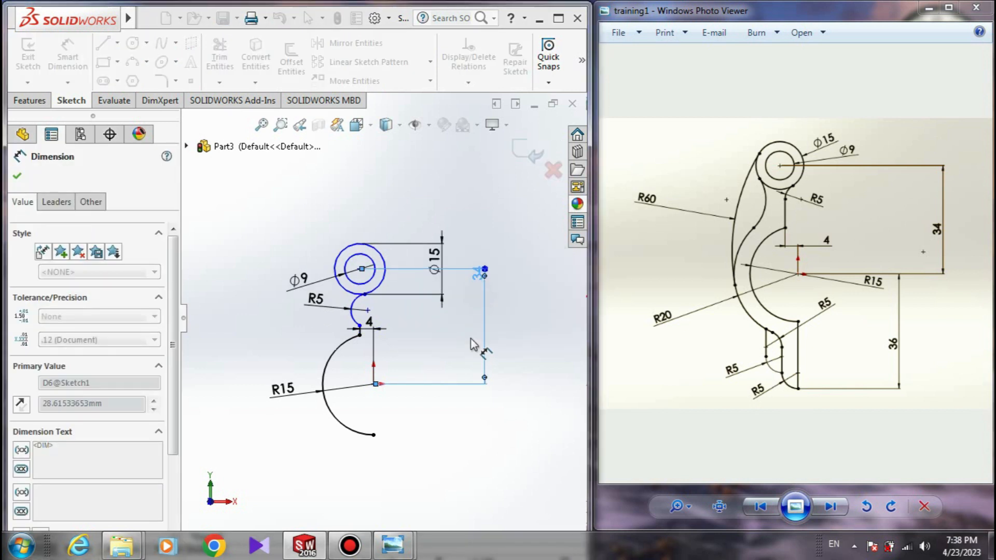
Step: Add a Tangent relation between the R5 arc below the circles and the short vertical line
scroll(347, 321, down, 5)
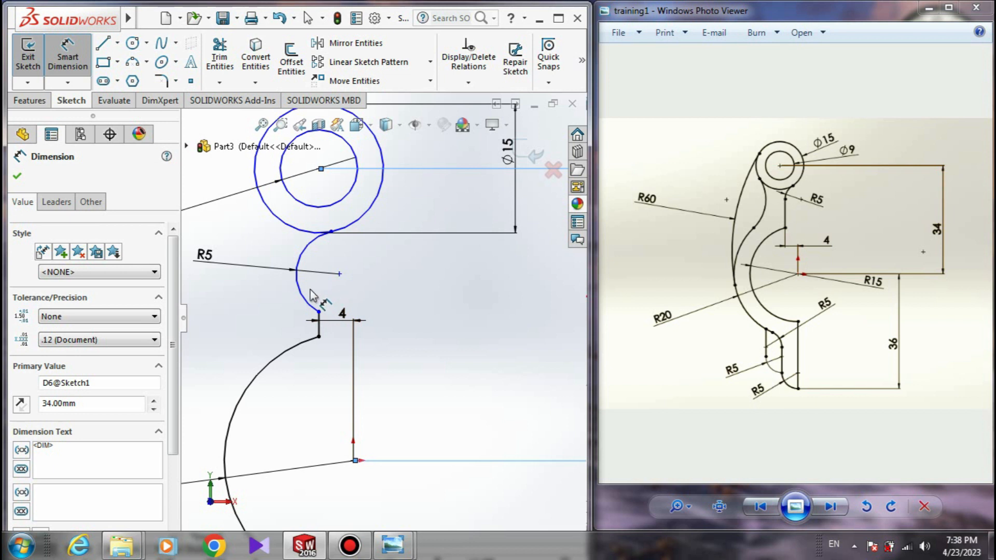
key(Escape)
click(304, 279)
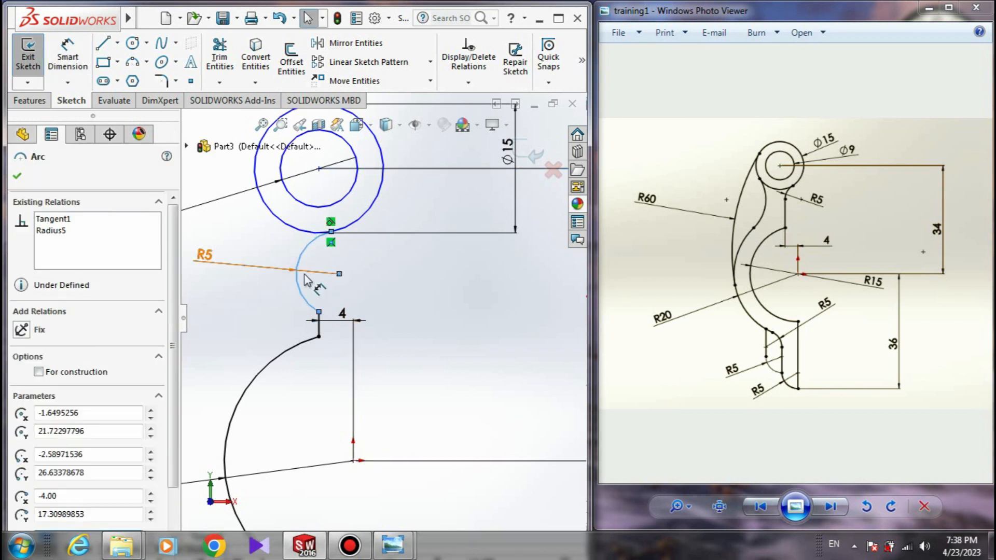
ctrl+click(320, 325)
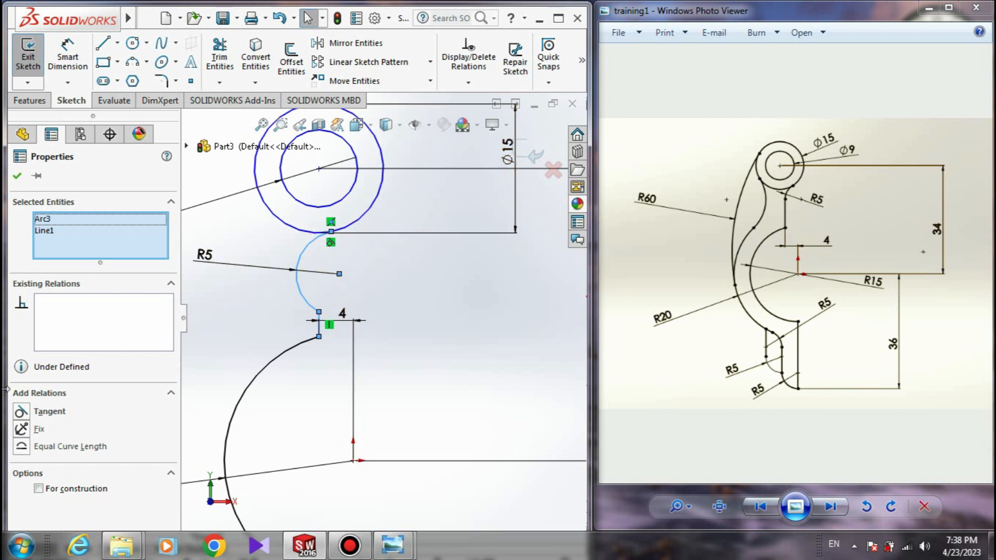
click(26, 406)
key(Escape)
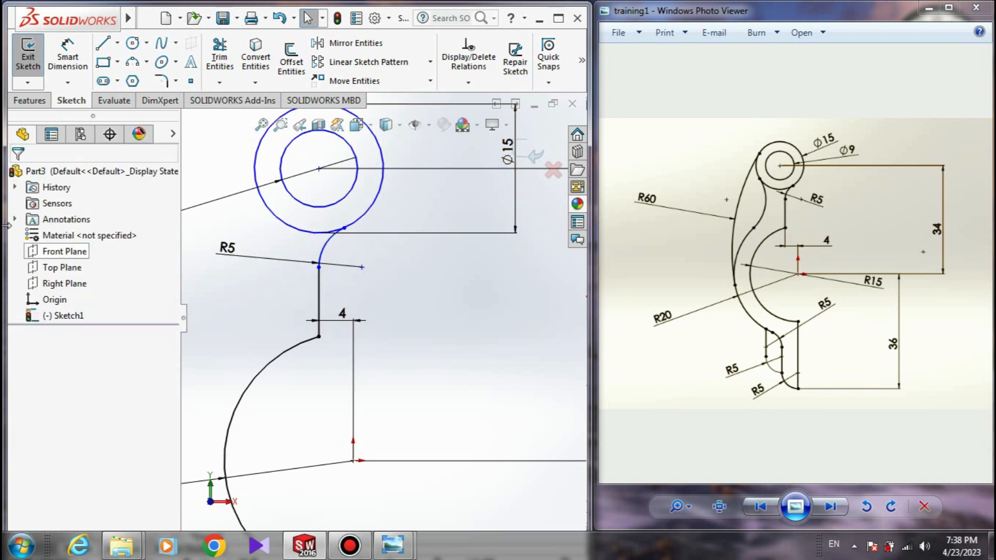
Step: Sketch a vertical line about 37 mm long downward from the lower endpoint of the R15 arc
scroll(380, 319, up, 3)
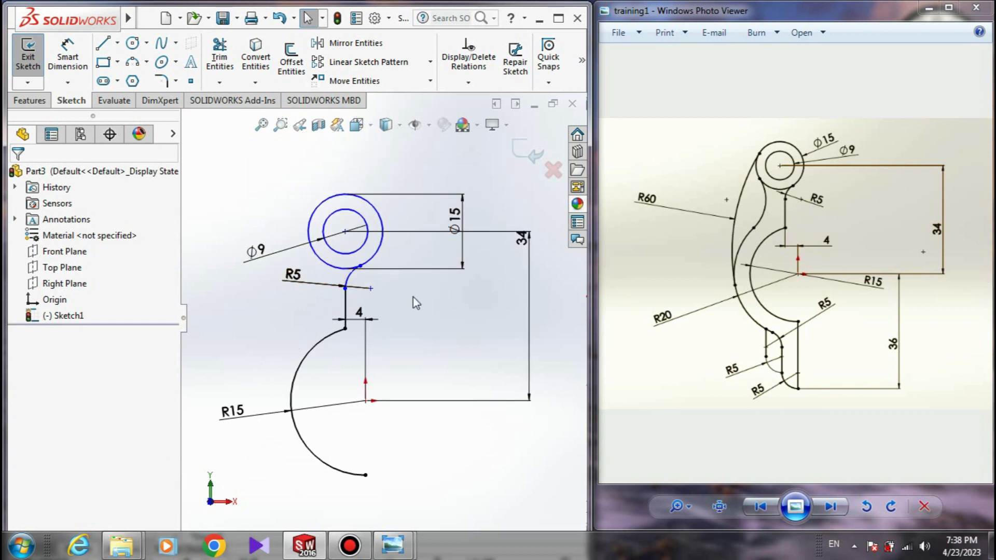
scroll(415, 249, up, 2)
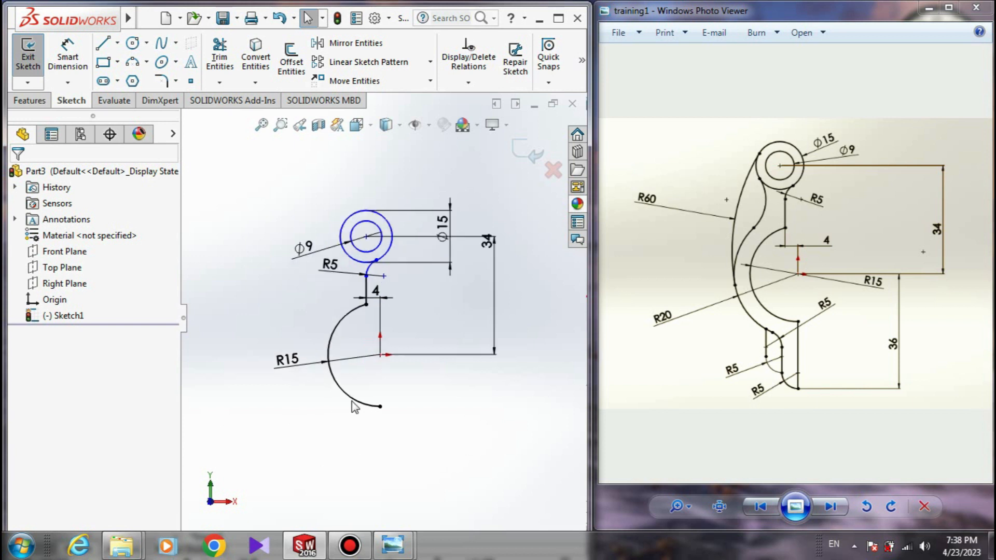
scroll(366, 395, up, 3)
click(103, 45)
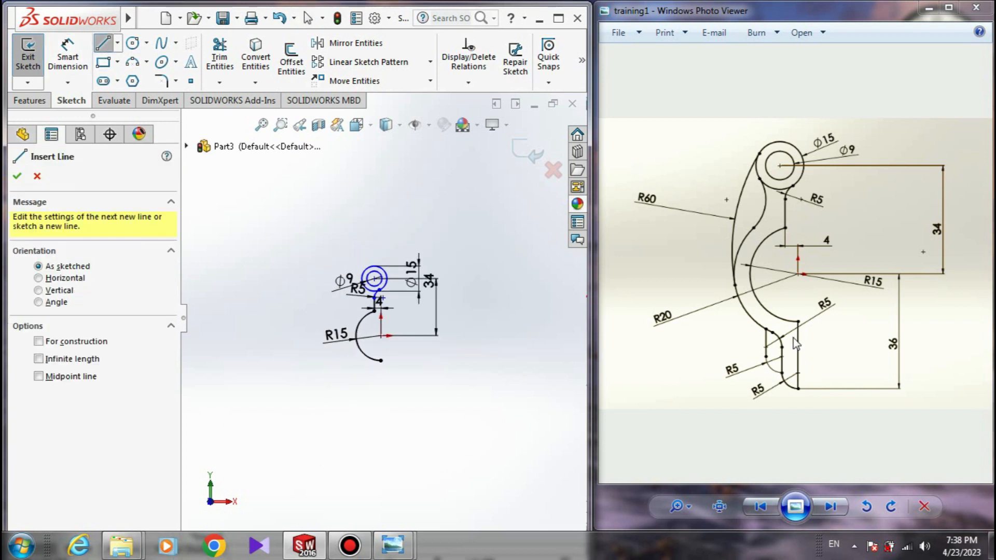
click(382, 362)
click(381, 423)
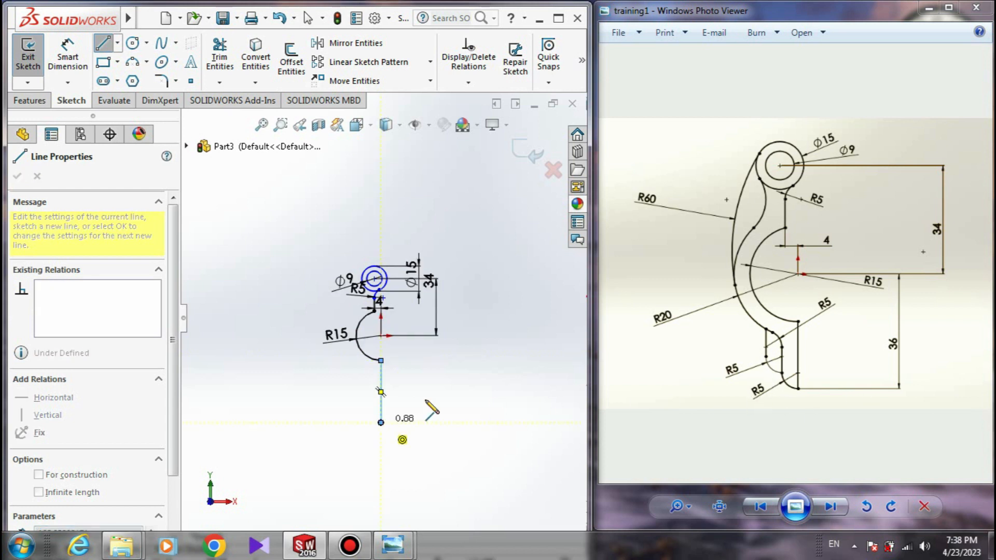
key(Escape)
click(381, 392)
scroll(399, 405, down, 3)
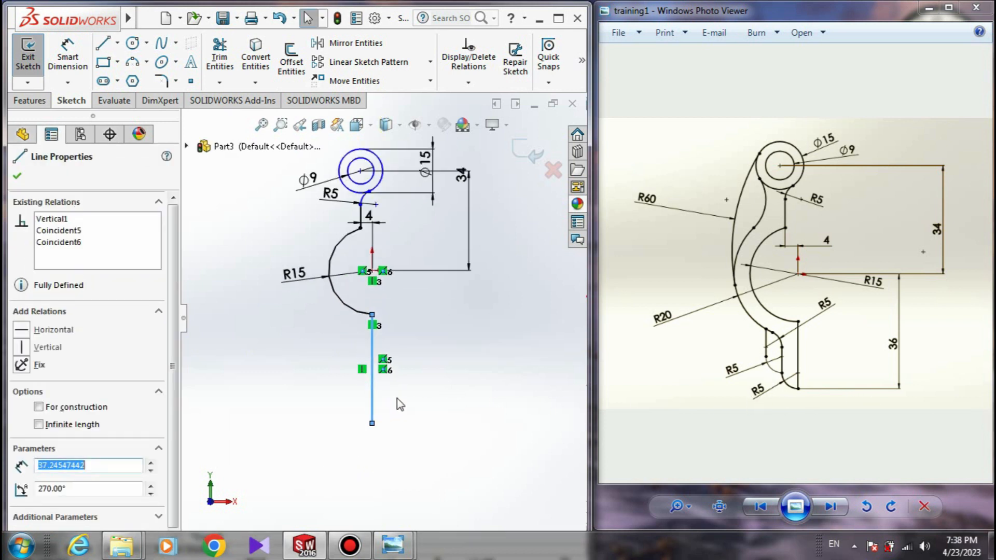
scroll(381, 363, down, 3)
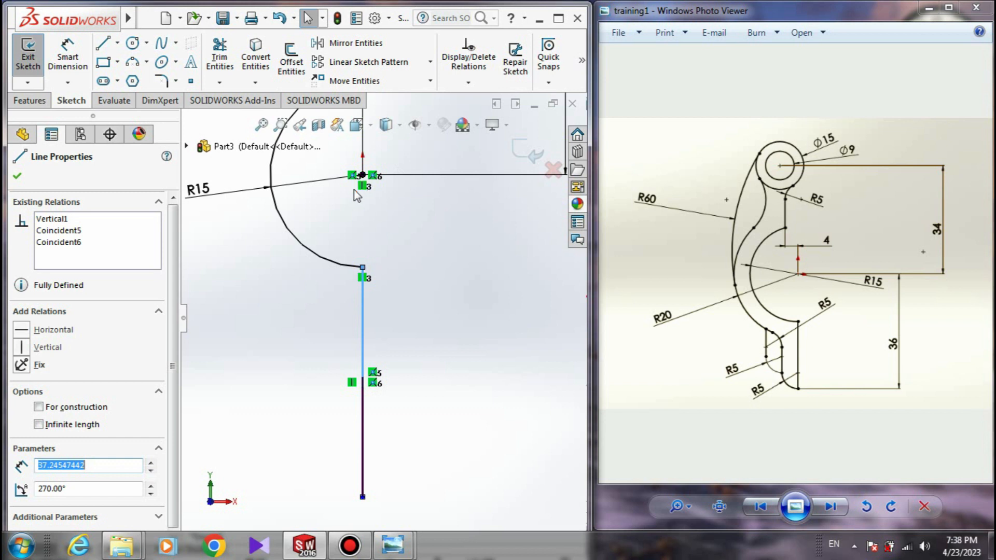
Step: Sketch a three-point arc of about 15 mm radius, curving up and to the left from the long vertical line's lower endpoint
scroll(341, 462, up, 5)
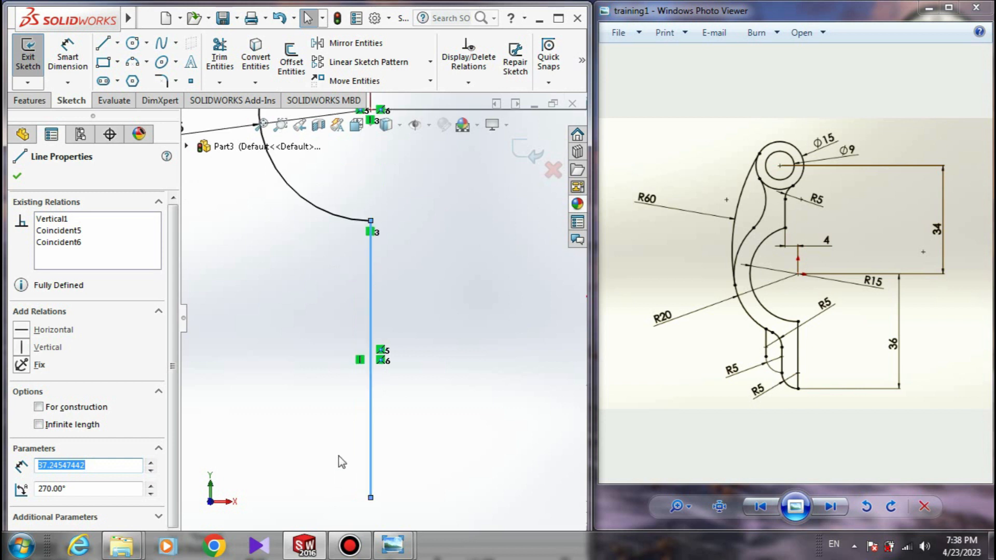
click(133, 61)
click(378, 353)
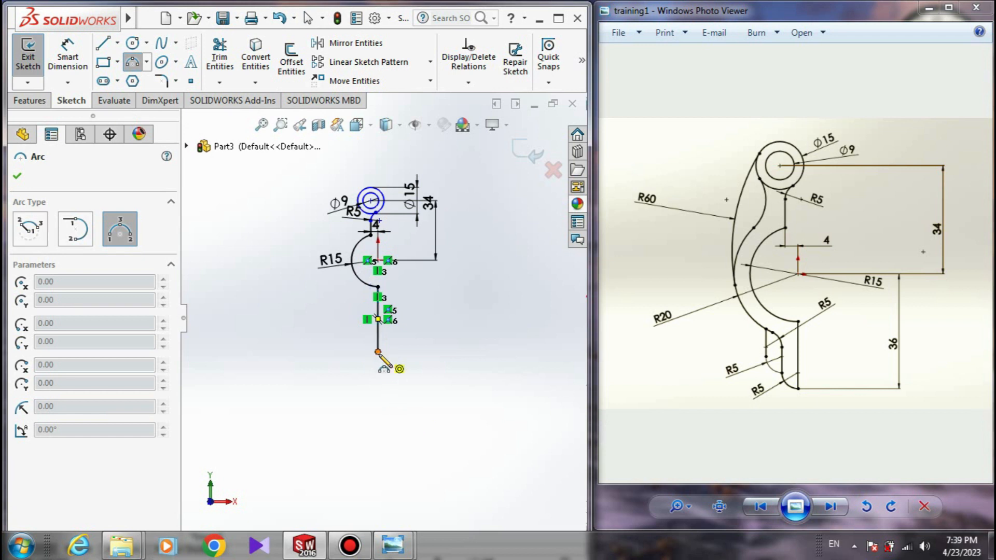
click(349, 330)
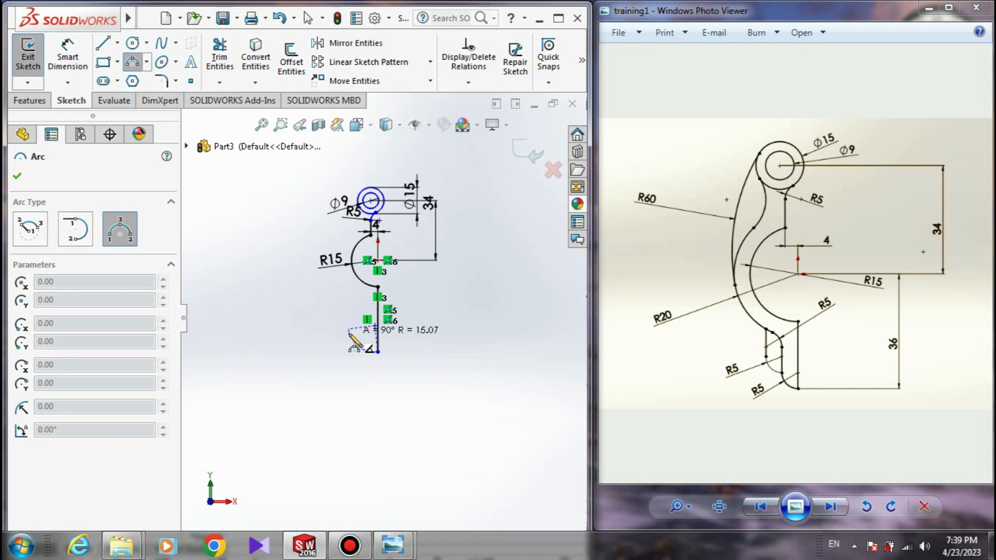
click(357, 346)
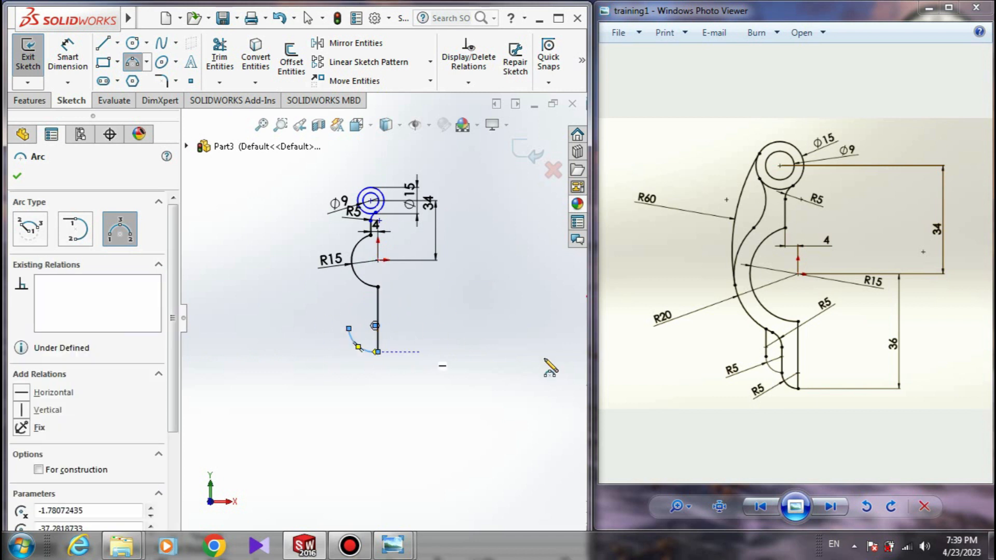
key(Escape)
Step: Add a Coincident relation between the bottom arc's centre point and the long vertical line
scroll(374, 345, down, 2)
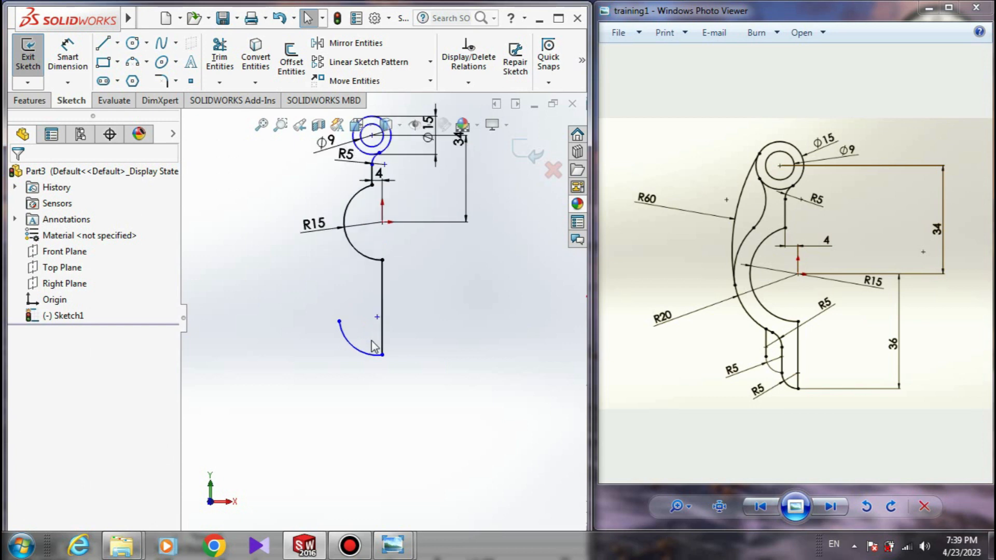
scroll(373, 347, down, 3)
scroll(799, 382, up, 5)
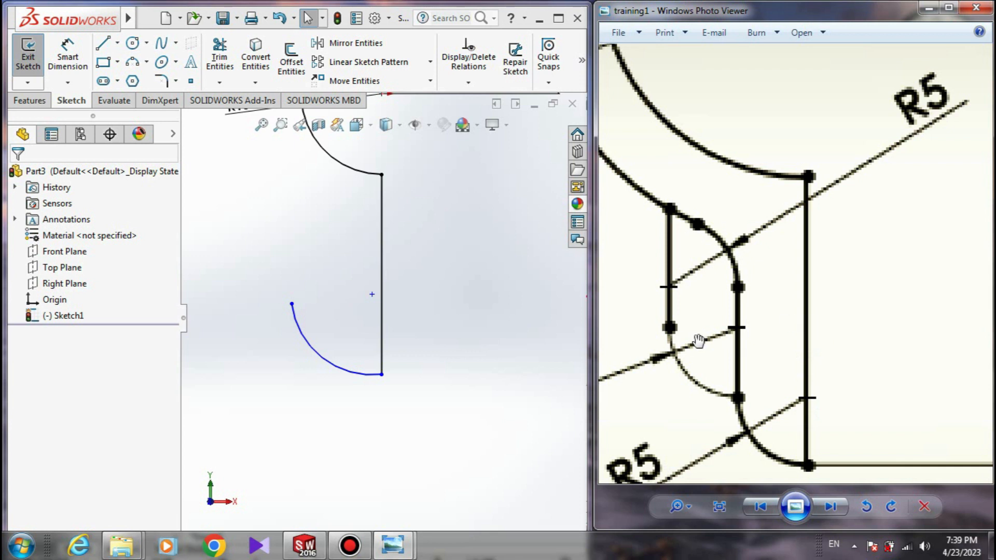
scroll(698, 341, down, 5)
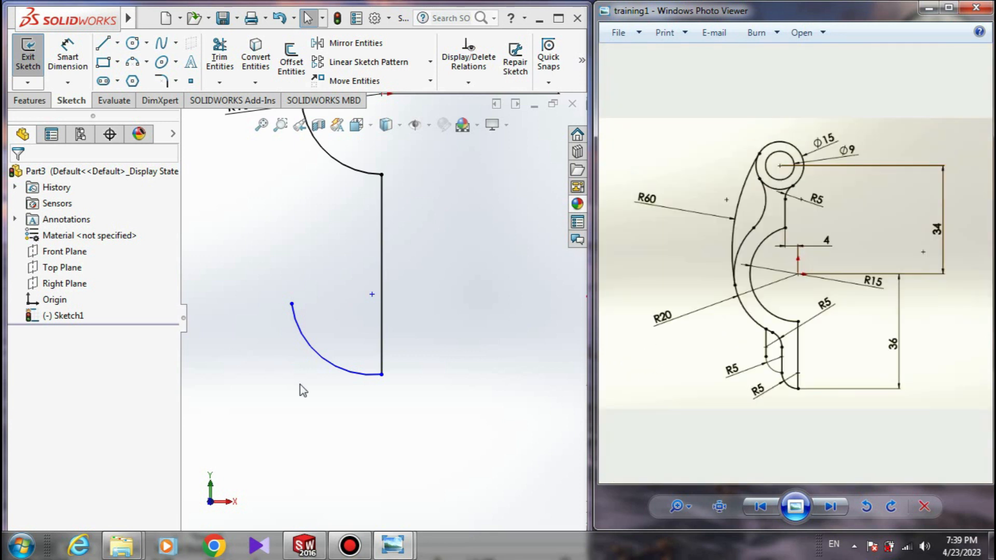
click(373, 295)
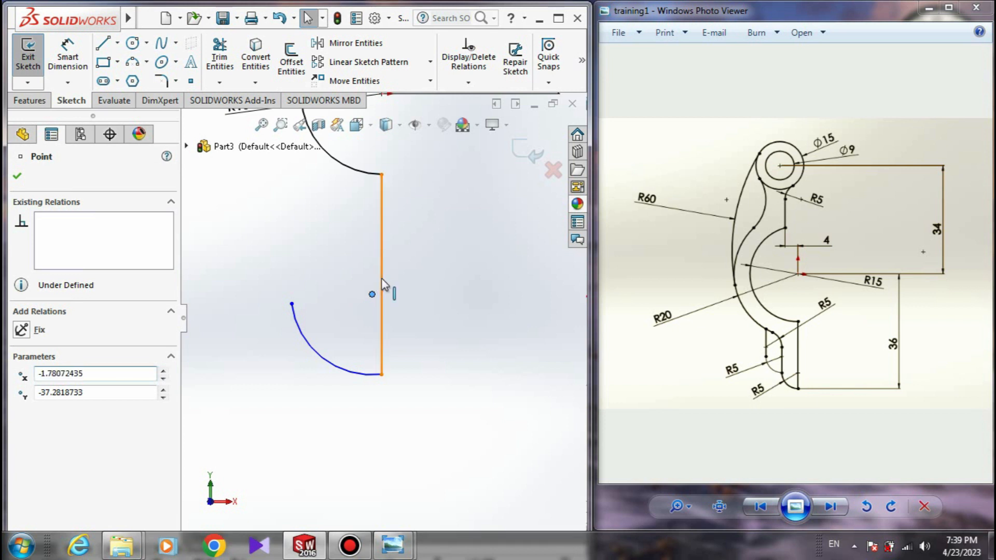
ctrl+click(382, 278)
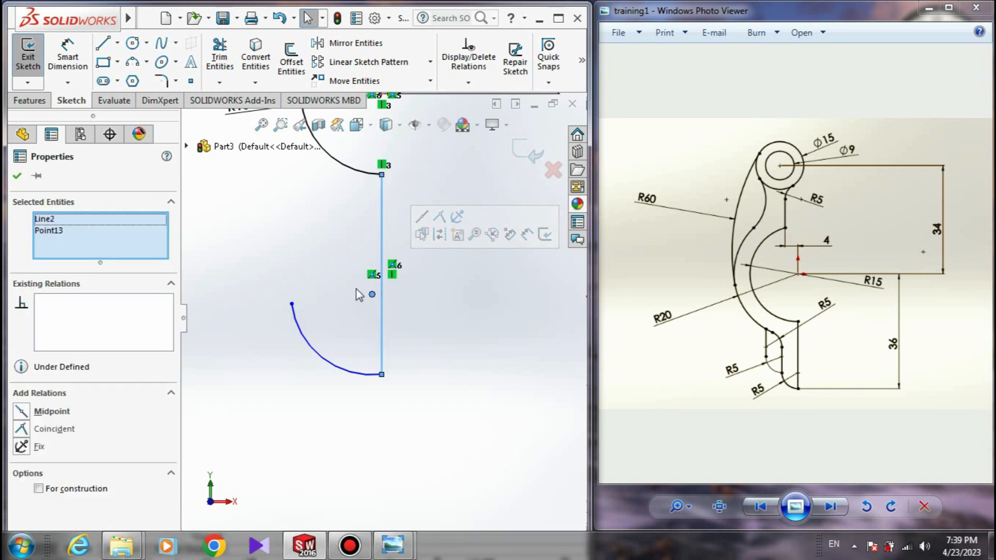
click(21, 428)
click(15, 173)
Step: Add a Horizontal relation between the bottom arc's free endpoint and its centre point
scroll(299, 324, down, 1)
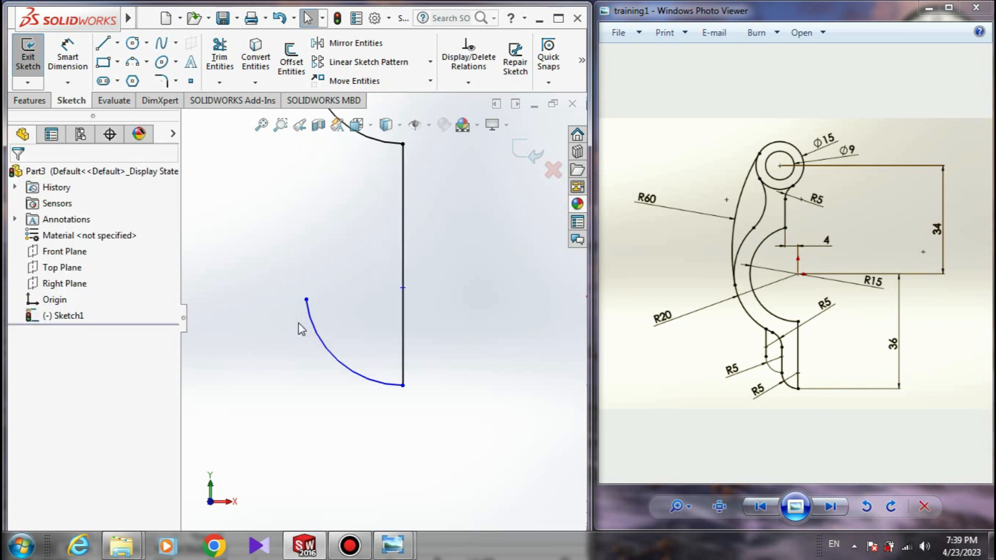
scroll(423, 303, up, 1)
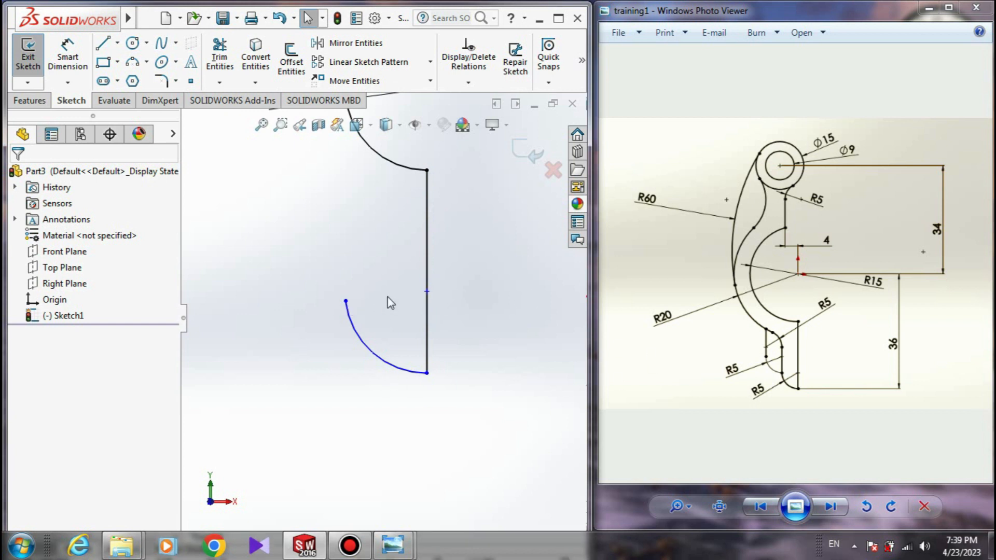
click(346, 302)
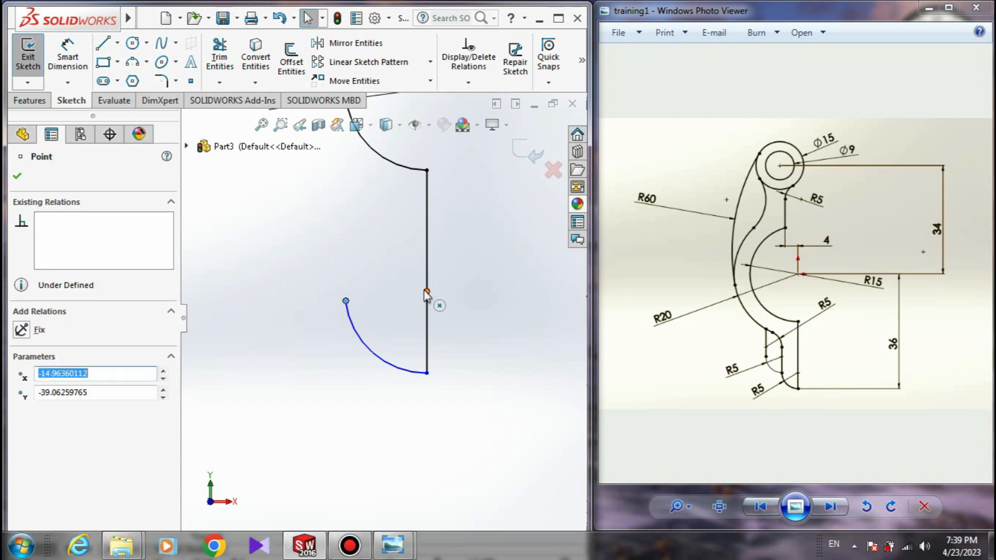
ctrl+click(426, 292)
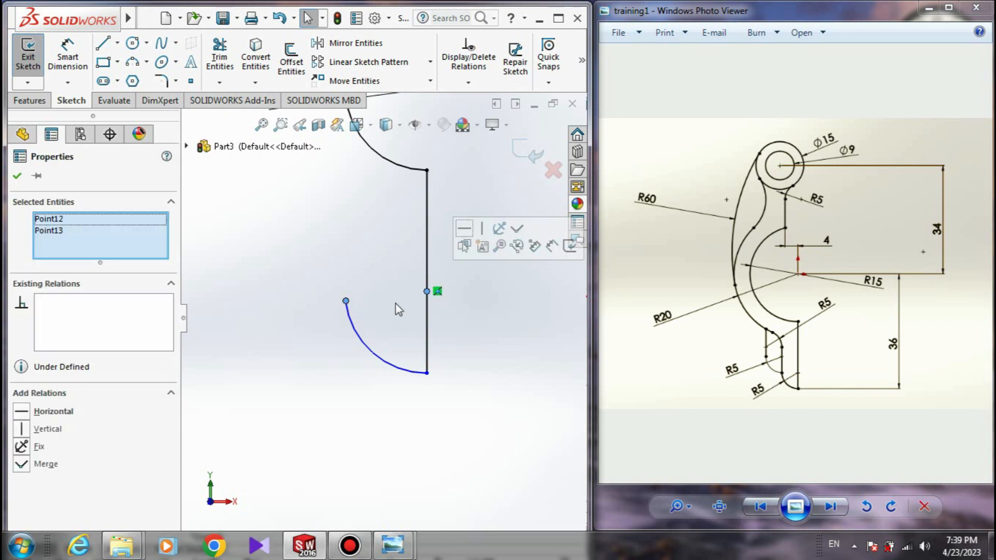
click(21, 414)
click(342, 360)
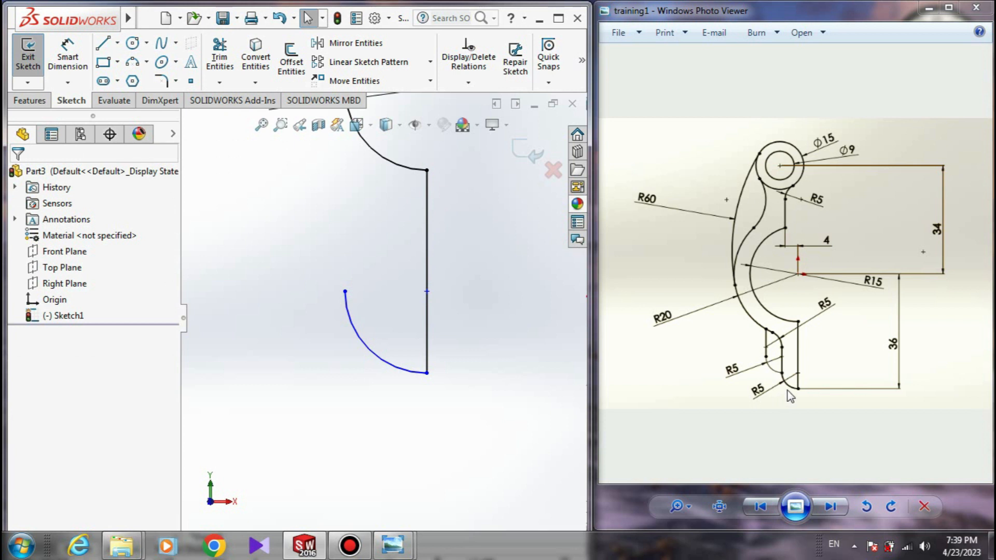
Step: Dimension the radius of the bottom arc as 5 mm
right_drag(398, 393, 386, 347)
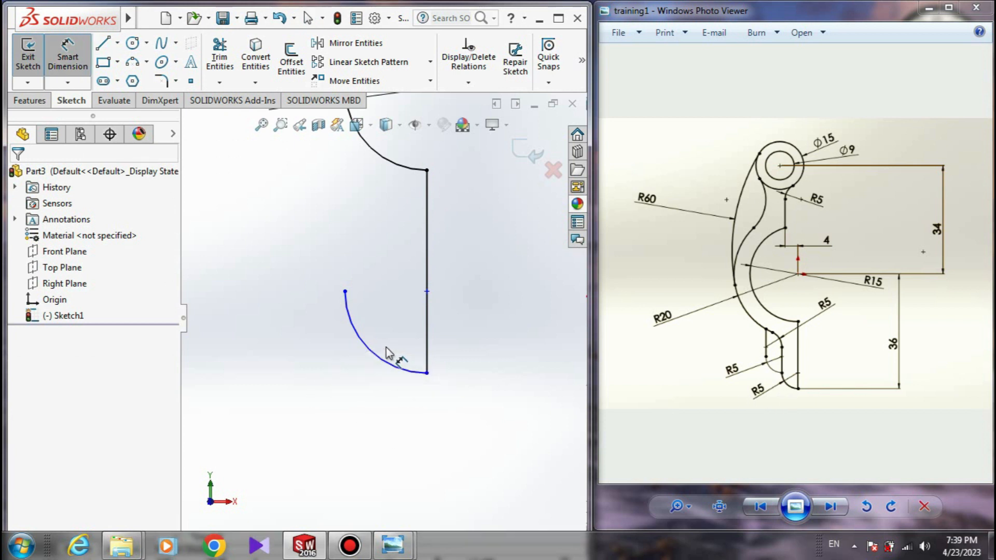
click(363, 345)
click(313, 383)
text(5.06918503mm)
key(Return)
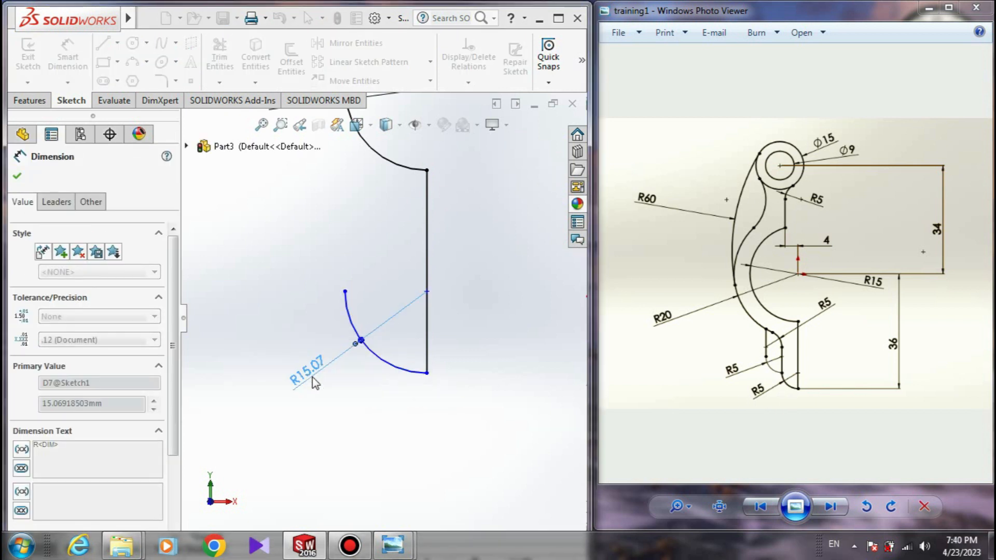
scroll(387, 306, up, 3)
key(Escape)
Step: Move the bottom R5 arc slightly downward by its free endpoint, lengthening the attached vertical line
scroll(392, 290, down, 2)
click(392, 338)
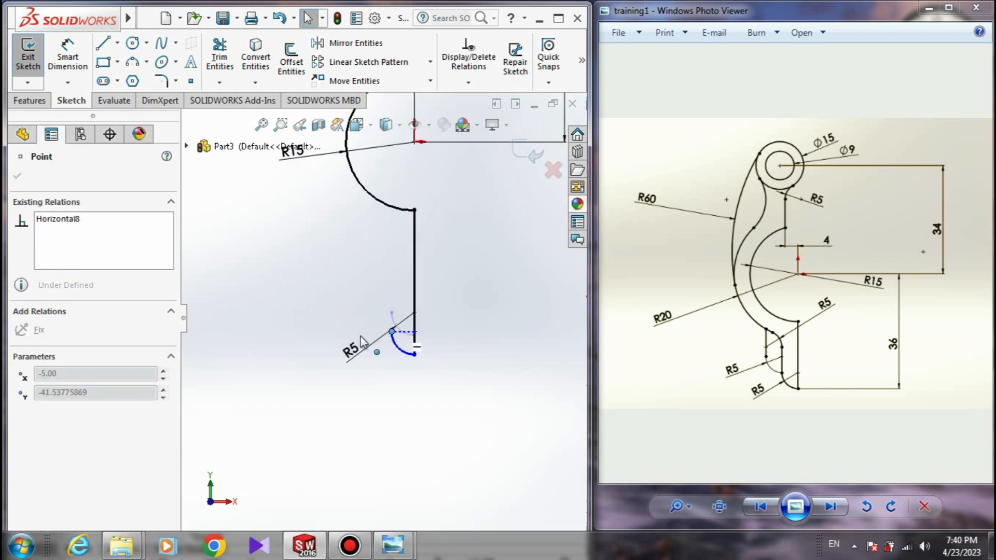
click(432, 412)
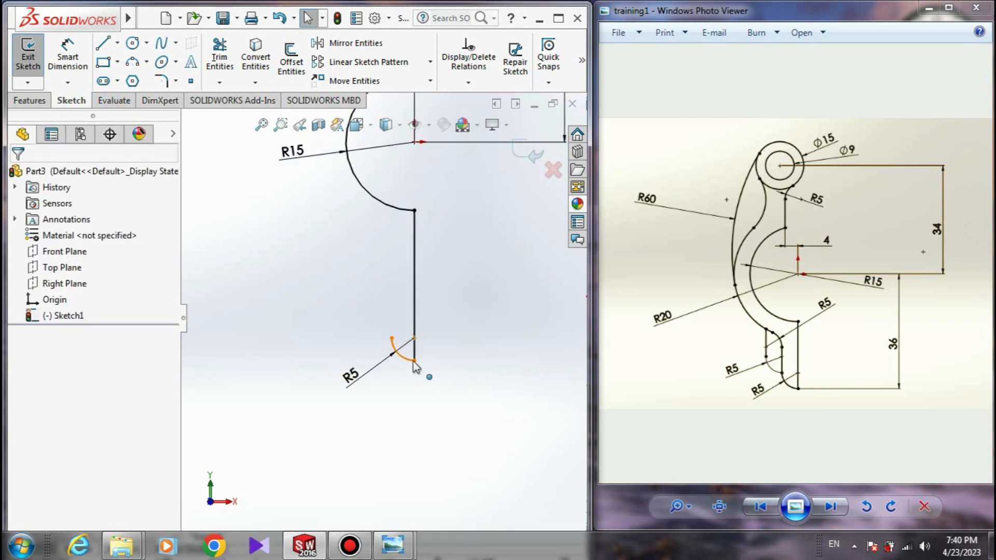
scroll(468, 336, up, 2)
scroll(458, 269, up, 1)
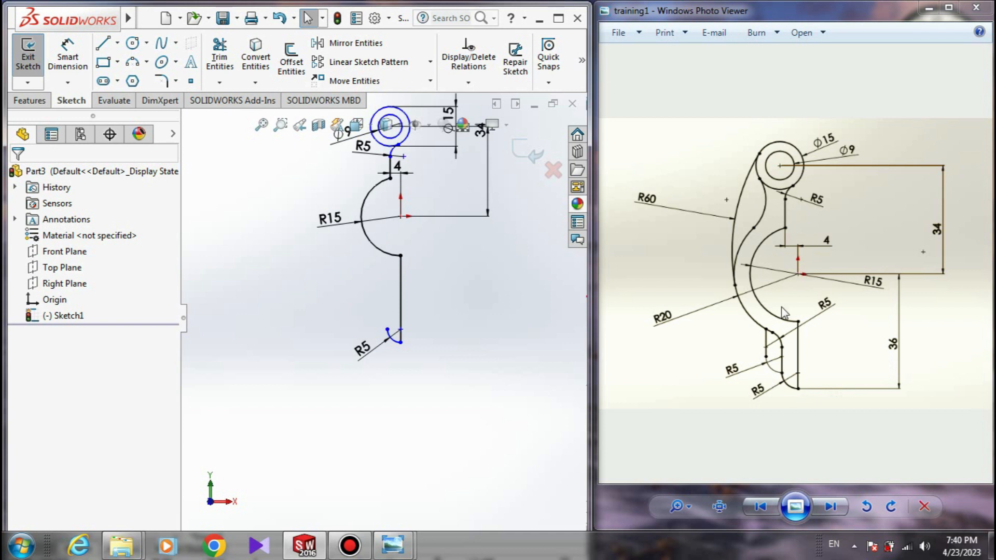
Step: Dimension the vertical distance between the origin and the lower end of the long vertical line as 36 mm
scroll(397, 347, down, 1)
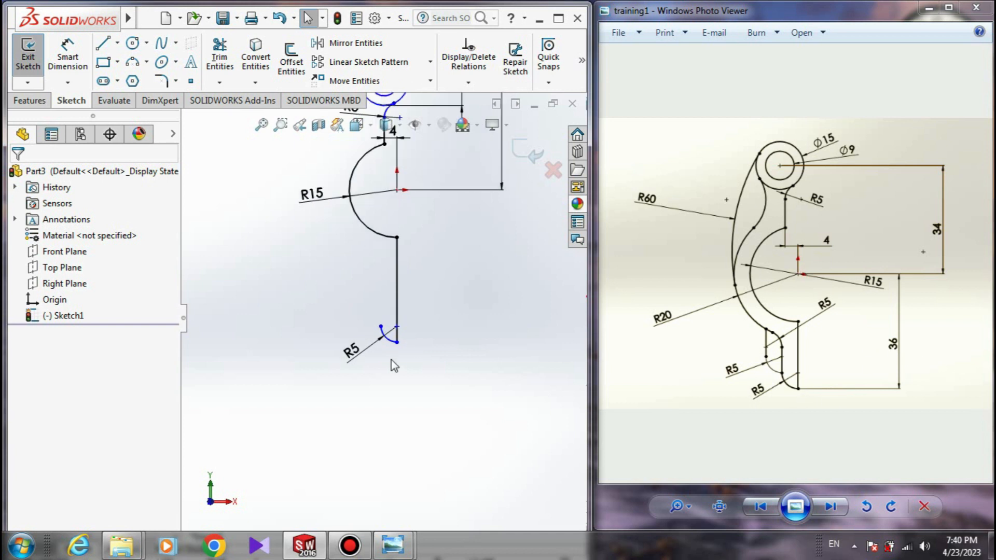
mouse_move(397, 315)
mouse_down()
mouse_move(391, 362)
mouse_move(412, 283)
mouse_move(410, 319)
mouse_up()
click(429, 412)
right_drag(428, 411, 463, 313)
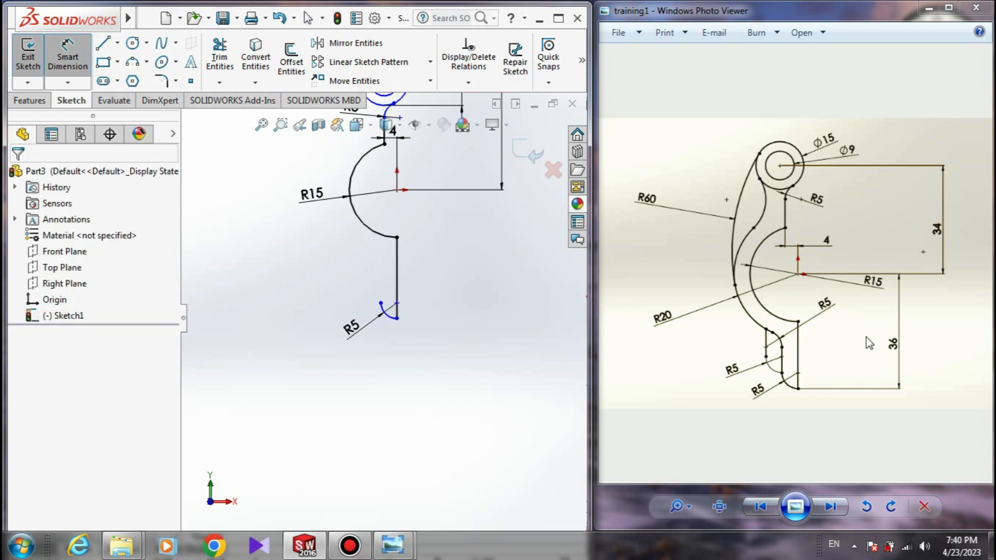
click(397, 318)
click(397, 191)
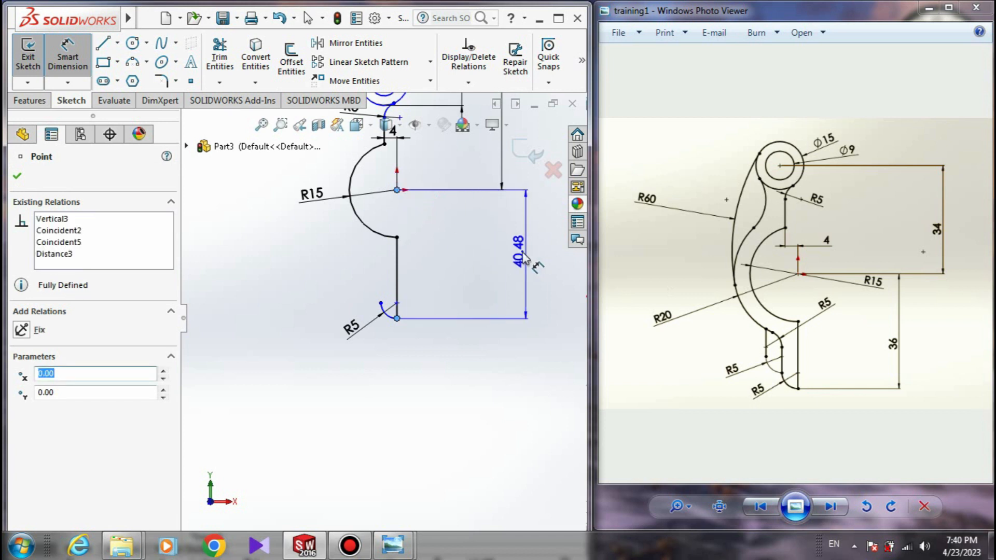
click(524, 257)
text(36)
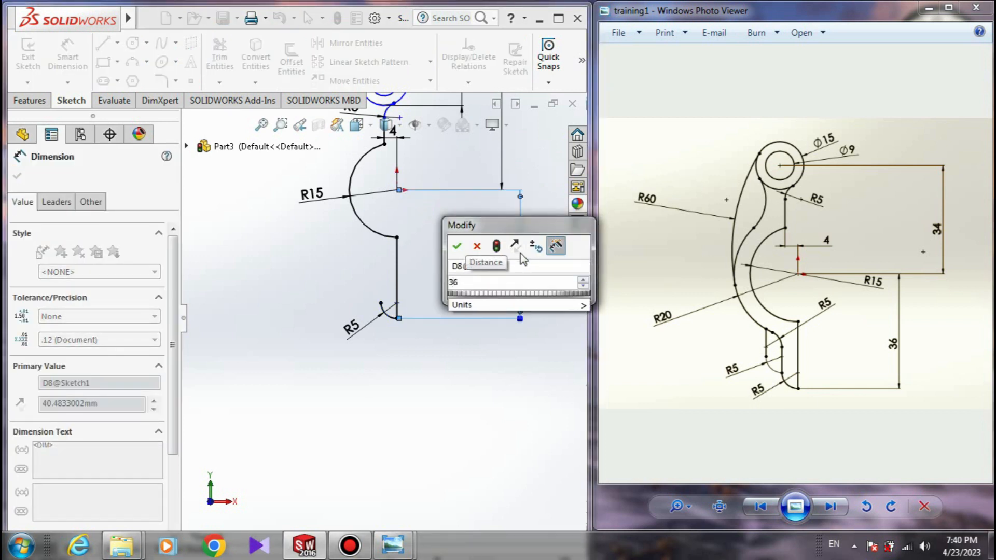
key(Return)
key(Escape)
Step: Sketch a short vertical line upward from the free endpoint of the bottom R5 arc
scroll(413, 267, up, 3)
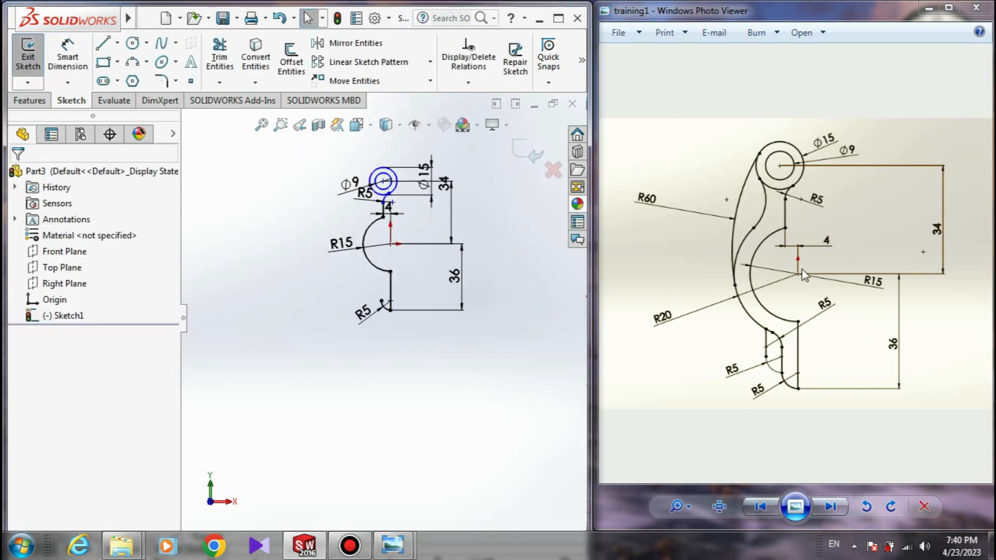
scroll(364, 248, down, 5)
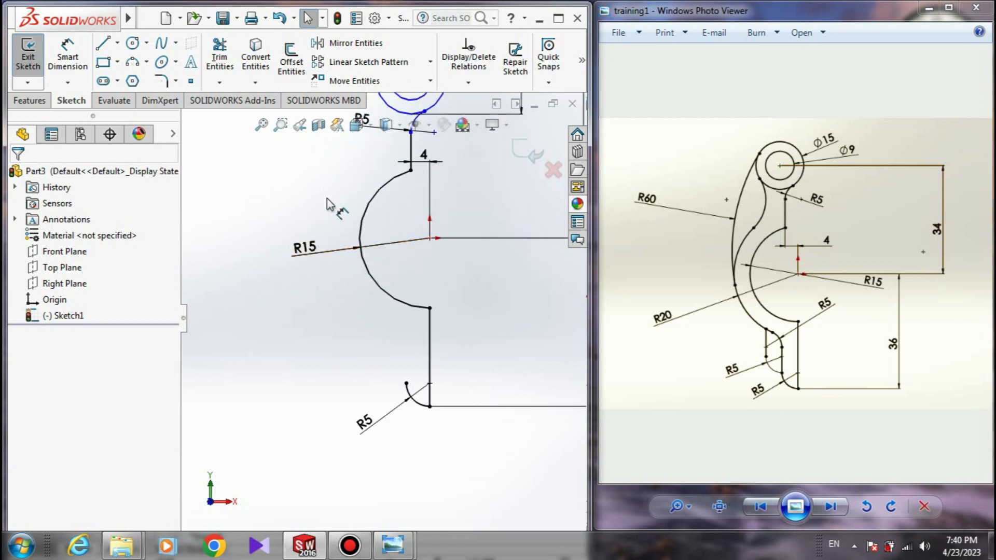
click(103, 43)
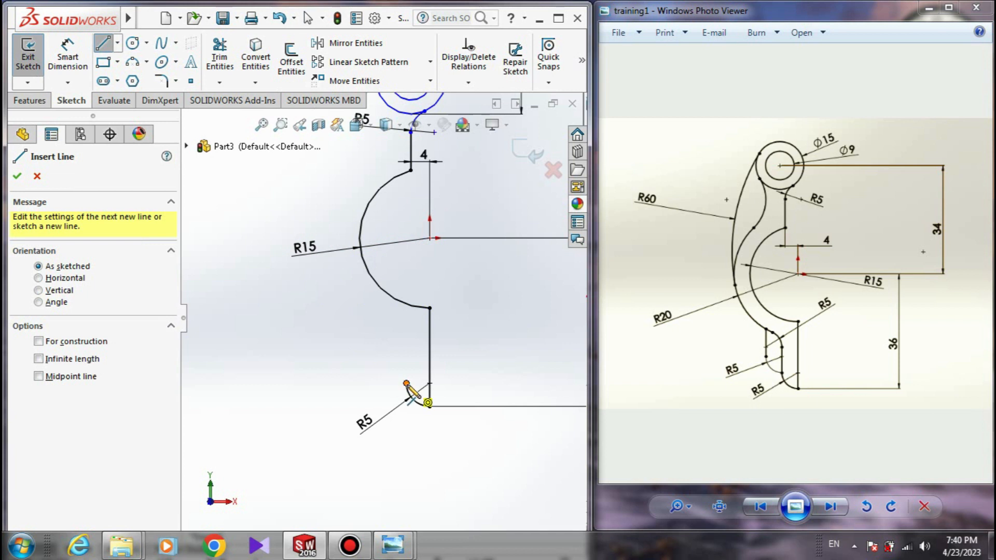
drag(407, 384, 407, 340)
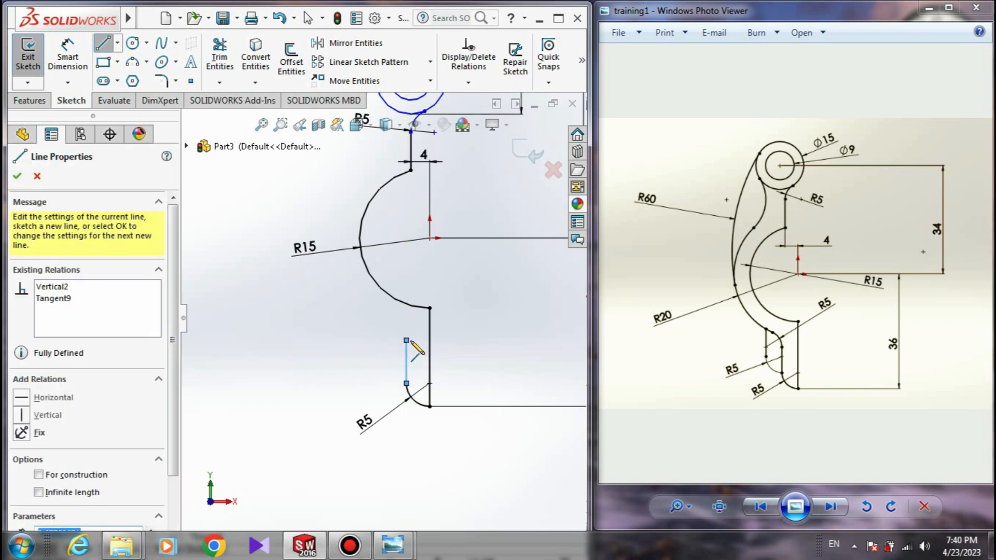
key(Escape)
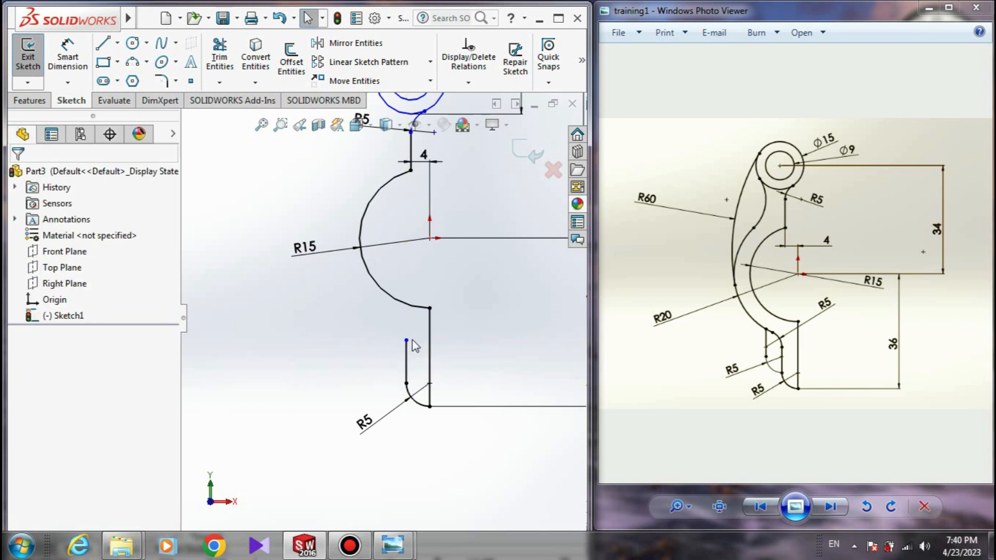
Step: Sketch a three-point arc curving up and left from the upper end of the short vertical line
click(132, 63)
drag(406, 340, 361, 315)
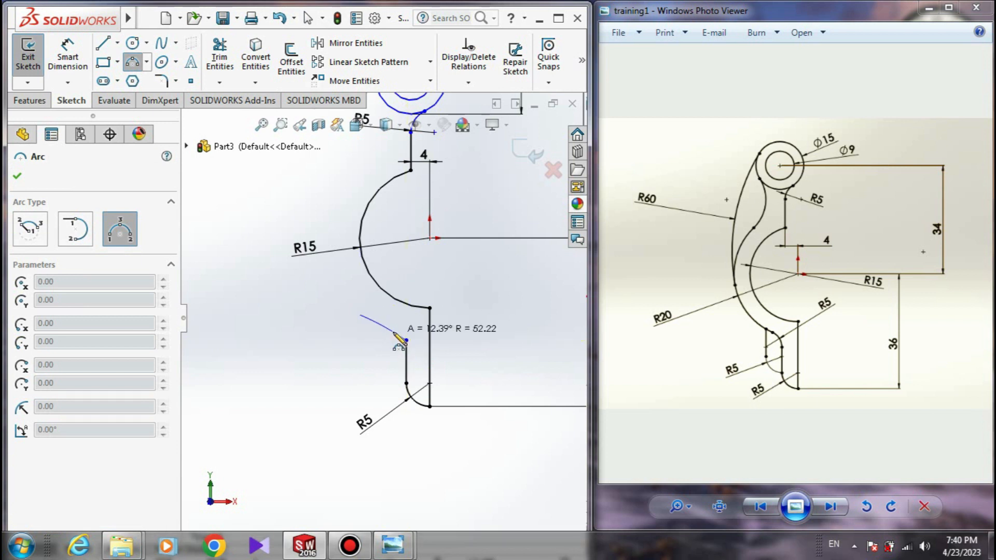
click(397, 332)
key(Escape)
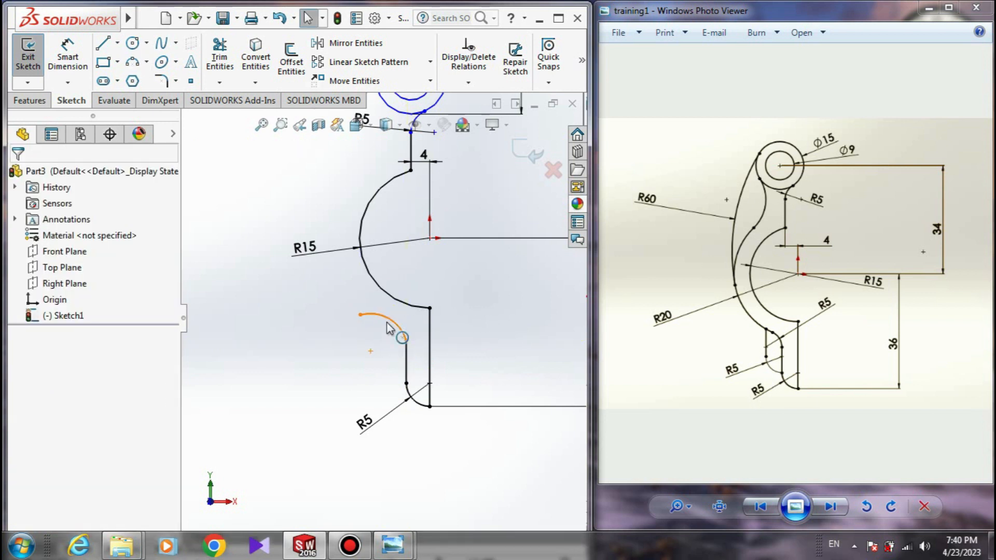
Step: Add a Tangent relation between the new arc and the short vertical line
click(390, 327)
ctrl+click(407, 368)
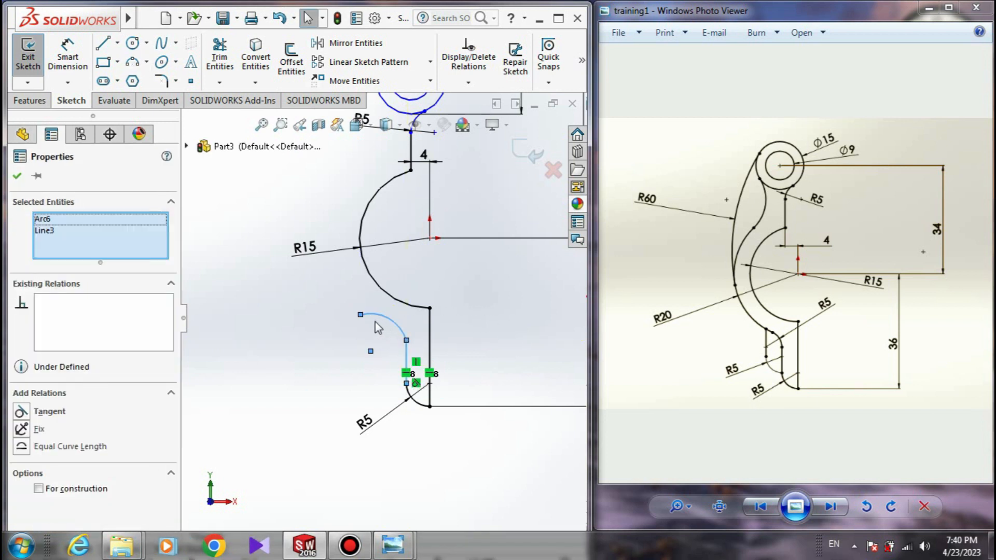
click(39, 412)
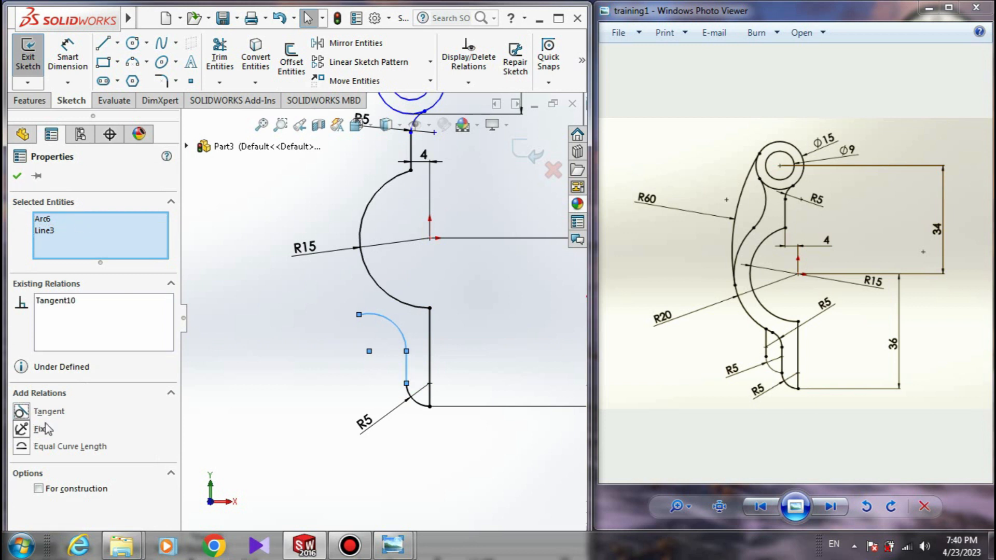
click(17, 176)
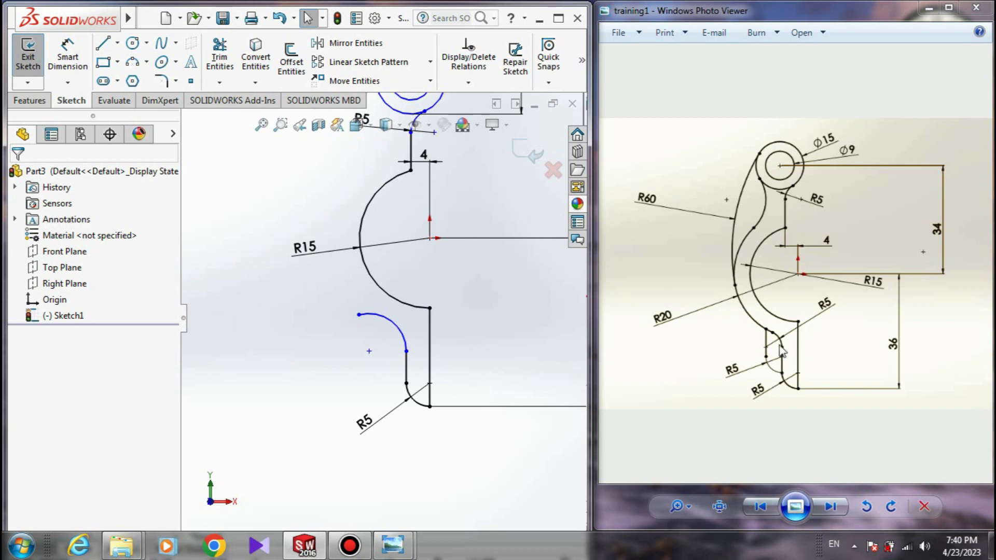
Step: Shorten the arc above the short vertical line by its free endpoint and dimension its radius as 5 mm
mouse_move(359, 316)
mouse_down()
mouse_move(365, 308)
mouse_move(375, 320)
mouse_up()
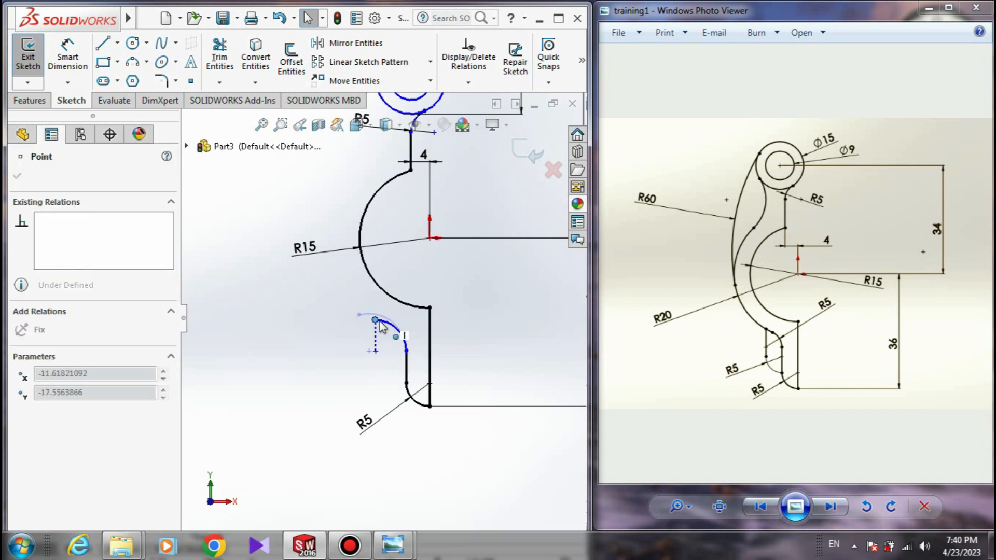
click(294, 418)
key(d)
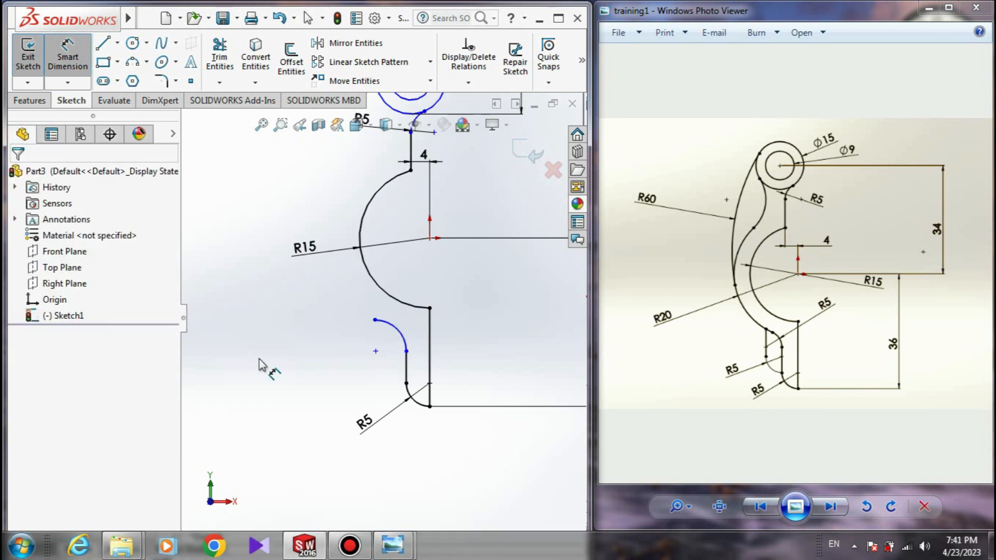
click(401, 333)
click(434, 288)
text(5)
key(Return)
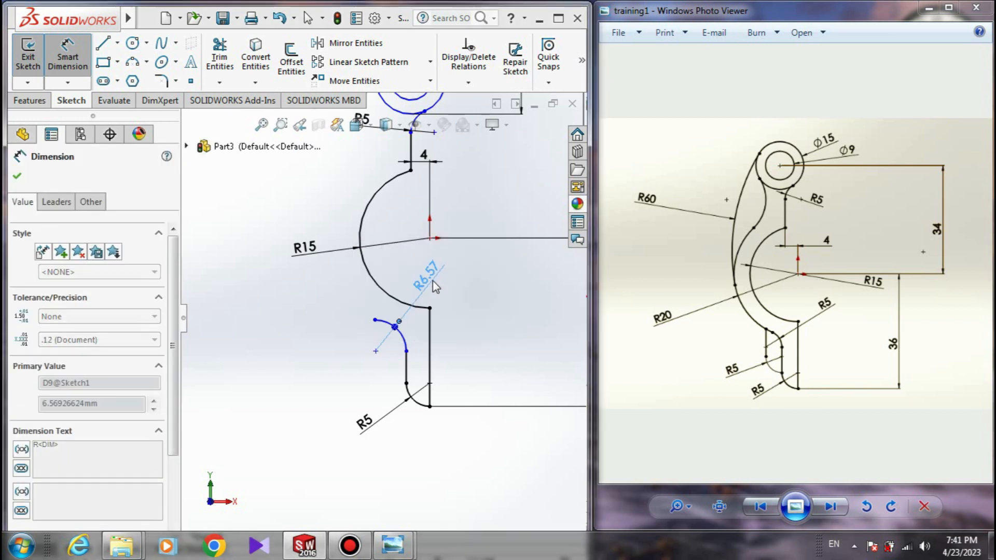
key(Escape)
drag(383, 327, 390, 320)
click(327, 394)
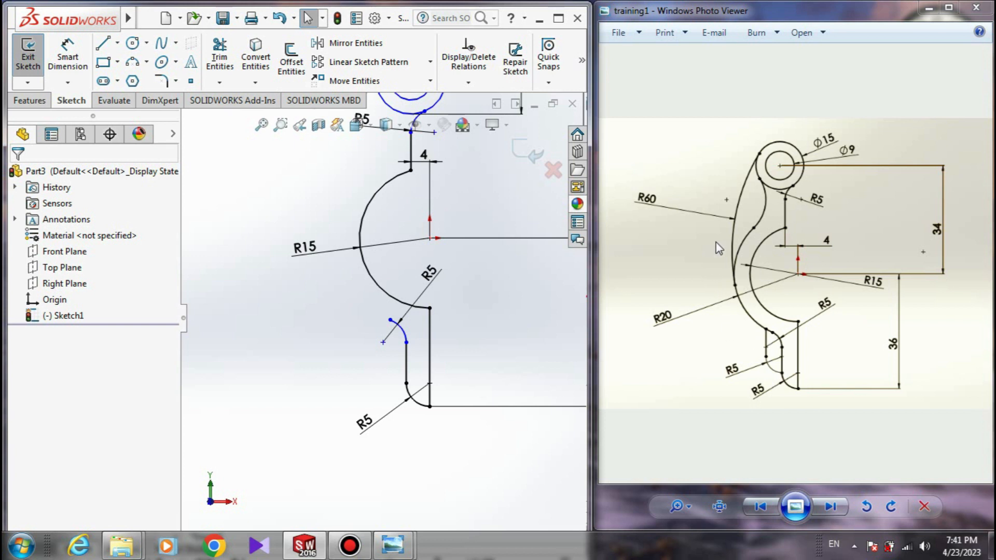
Step: Sketch a three-point outer arc from the upper R5 arc's free end up around the outside of the R15 arc
click(132, 61)
click(390, 320)
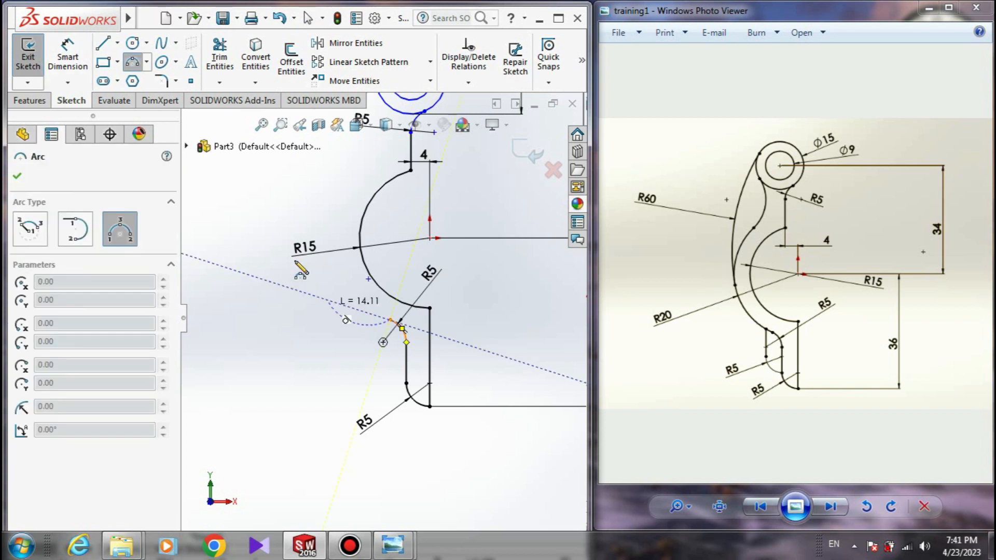
click(334, 232)
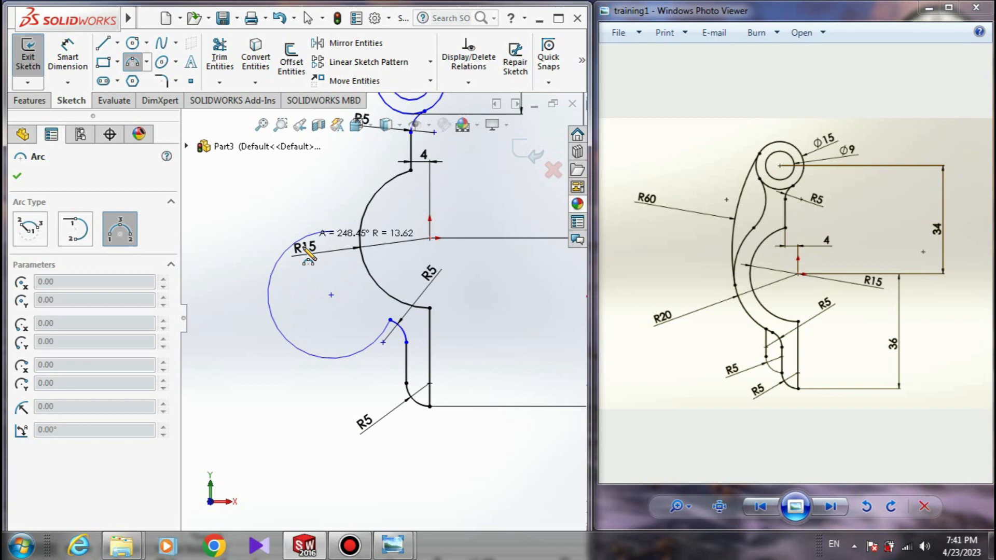
click(341, 281)
key(Escape)
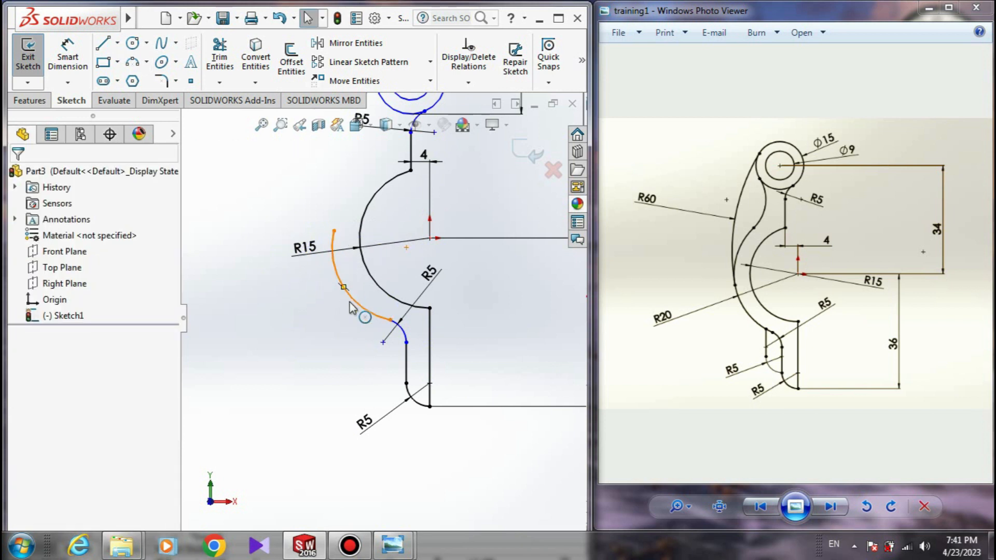
Step: Add a Tangent relation between the outer arc and the adjoining R5 arc
click(352, 308)
ctrl+click(400, 331)
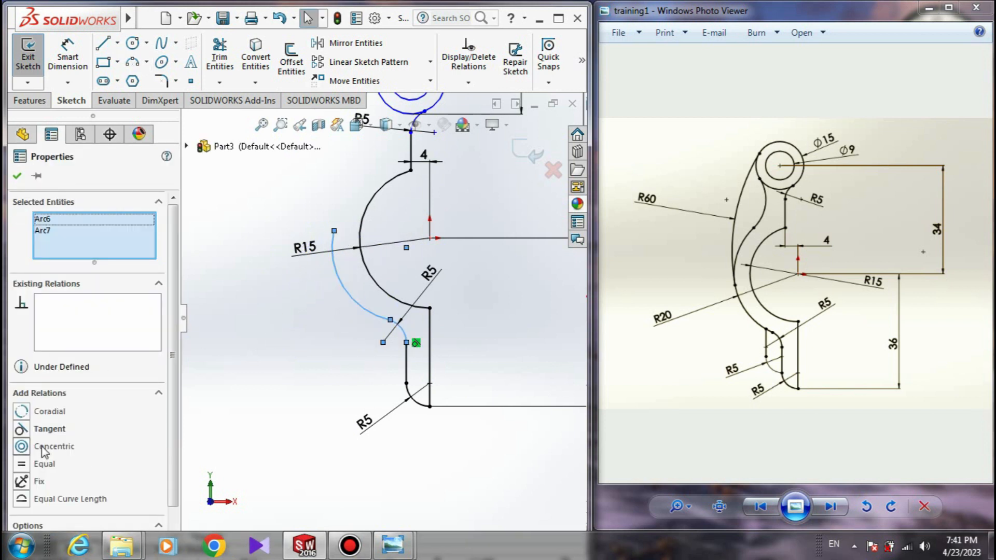
click(22, 430)
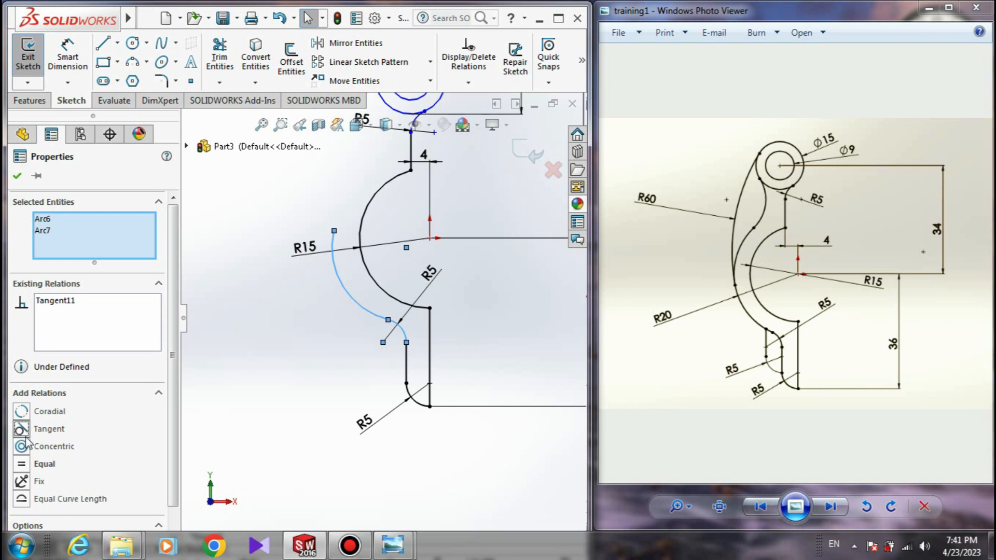
click(19, 178)
click(278, 347)
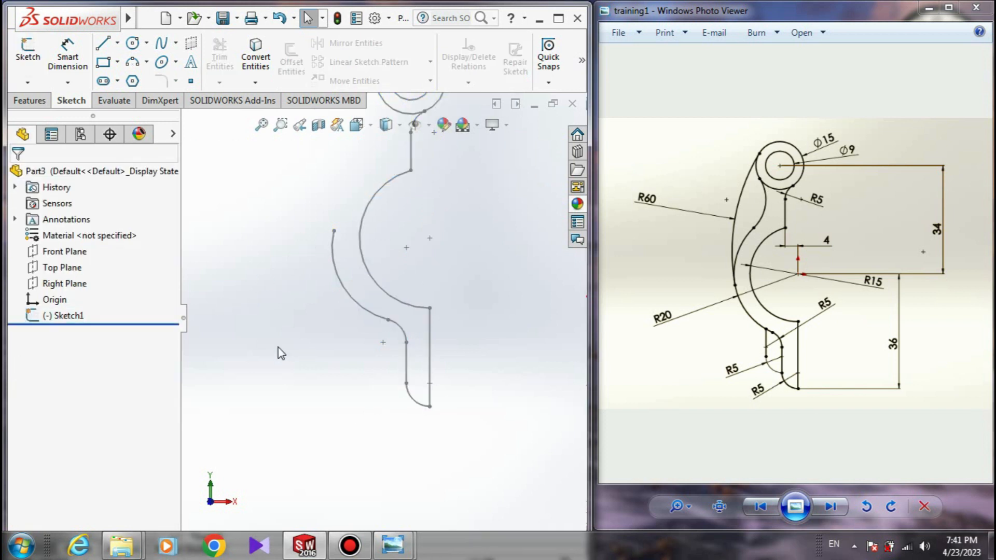
Step: Reopen Sketch1 for editing
scroll(428, 299, up, 2)
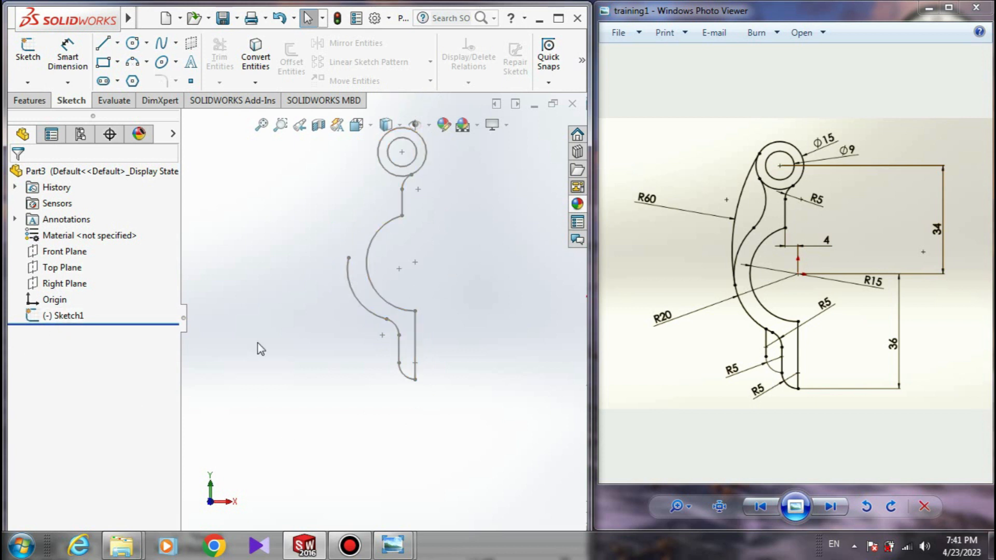
click(60, 322)
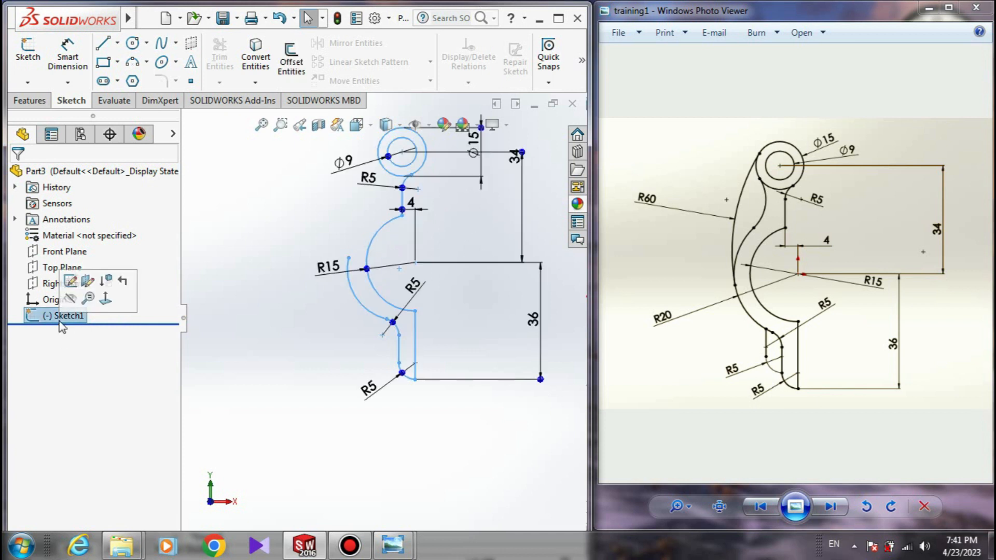
click(71, 282)
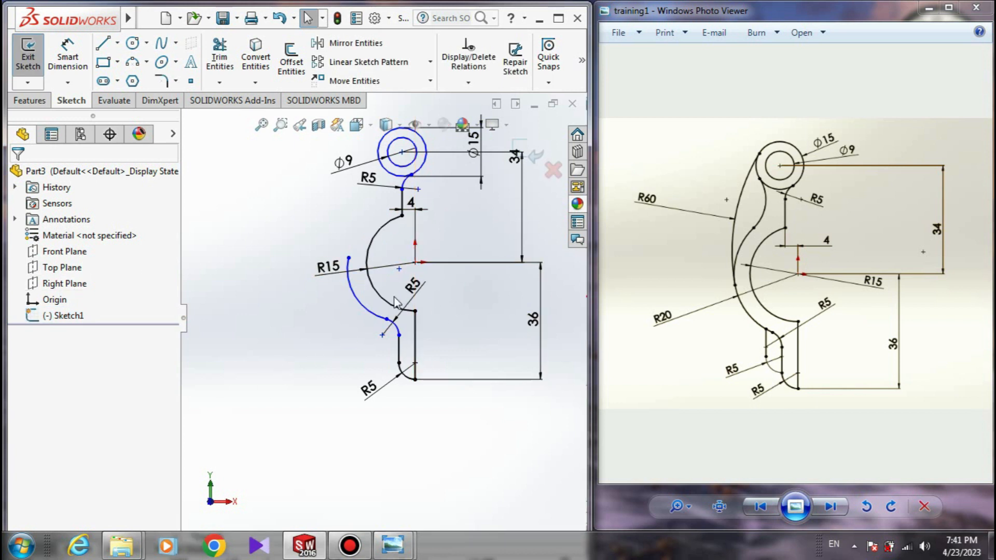
Step: Make the outer arc concentric with the R15 arc and shorten it by its free upper endpoint
click(365, 309)
click(364, 308)
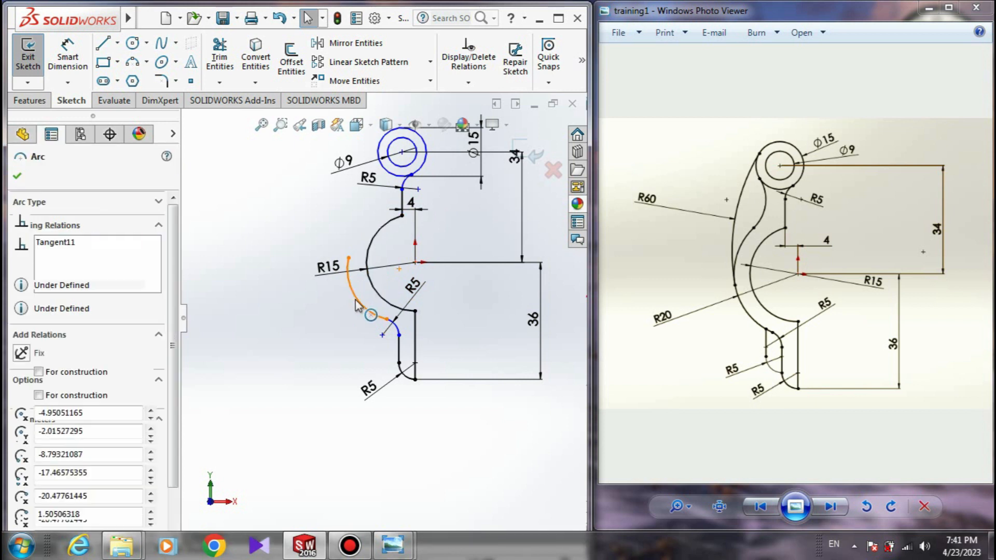
ctrl+click(376, 289)
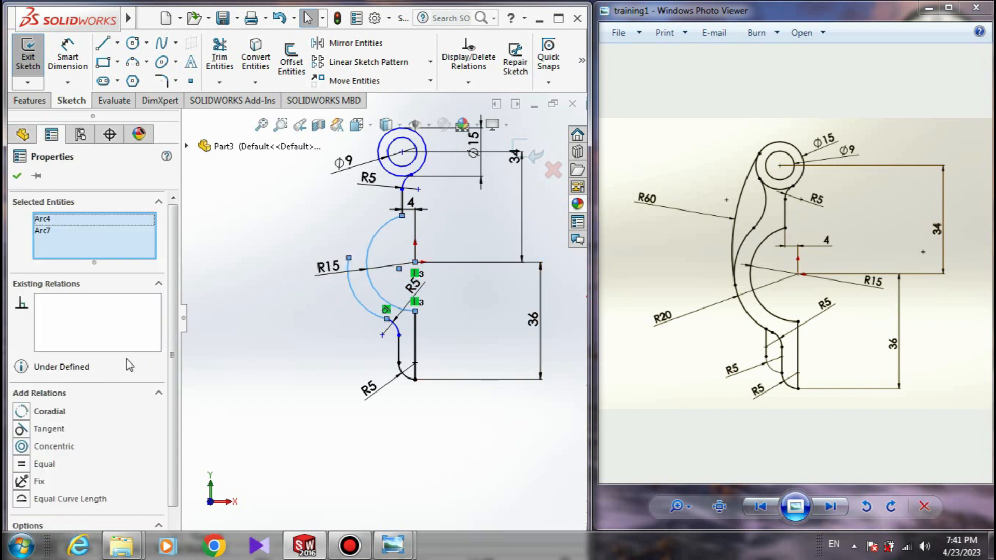
click(21, 447)
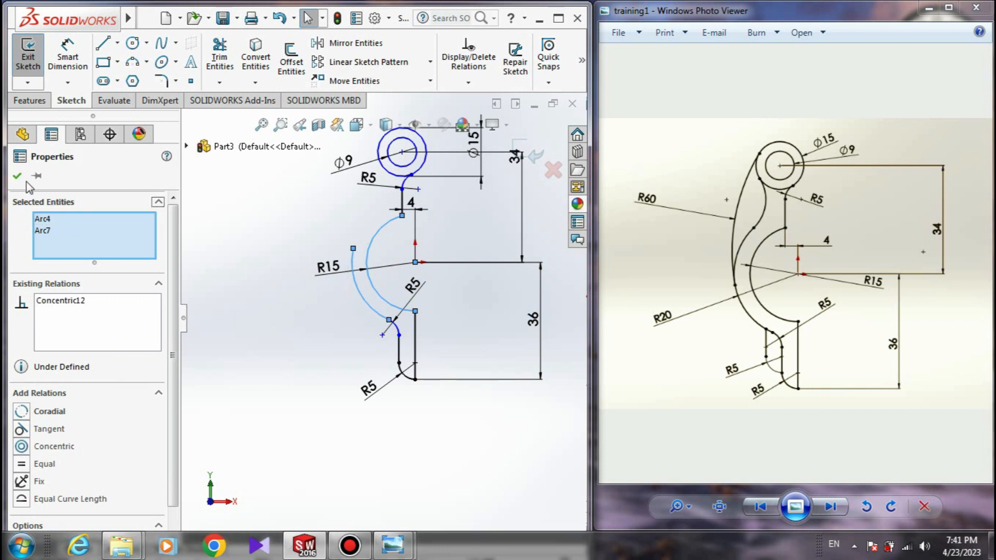
click(18, 175)
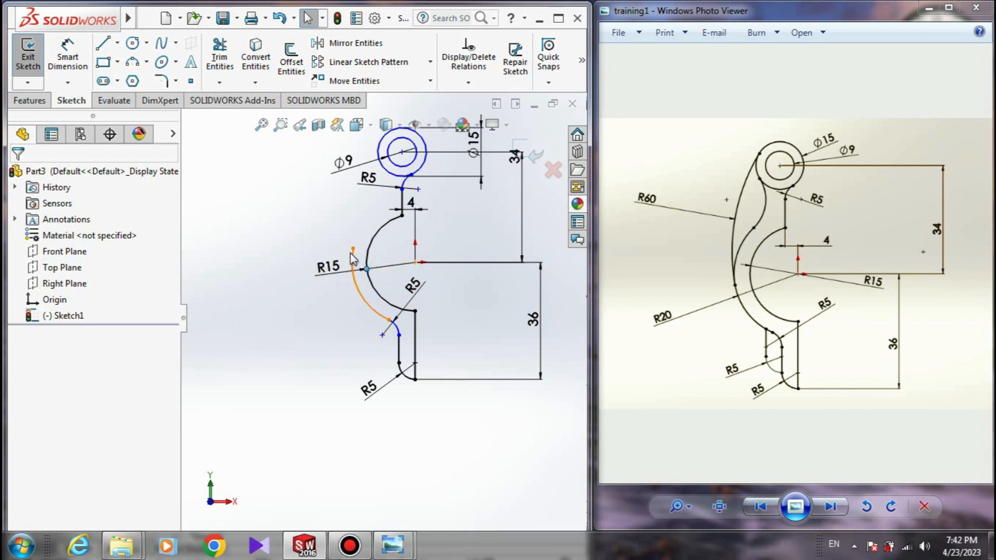
drag(354, 251, 351, 279)
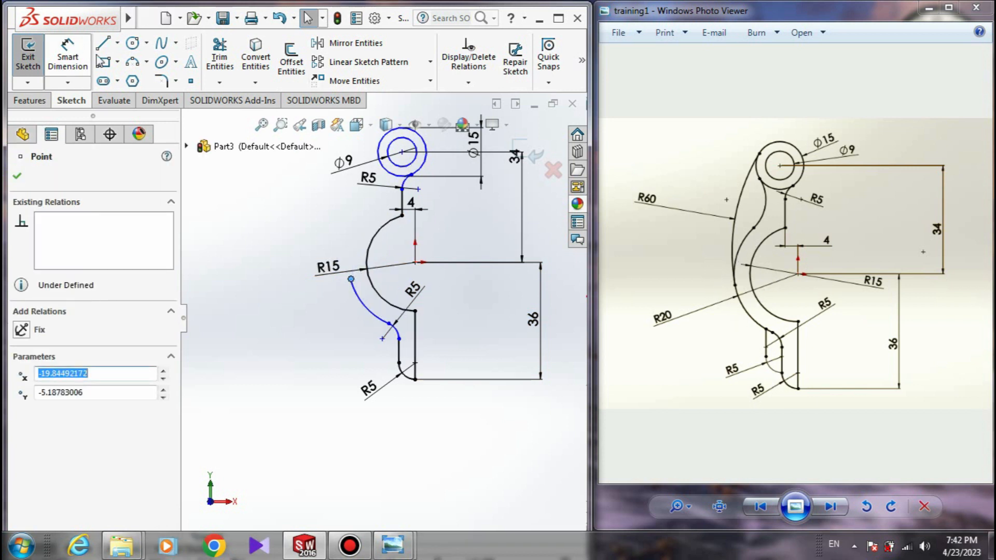
Step: Sketch a three-point arc from the outer arc's free upper endpoint, continuing upward around the outside of the R15 arc
click(132, 62)
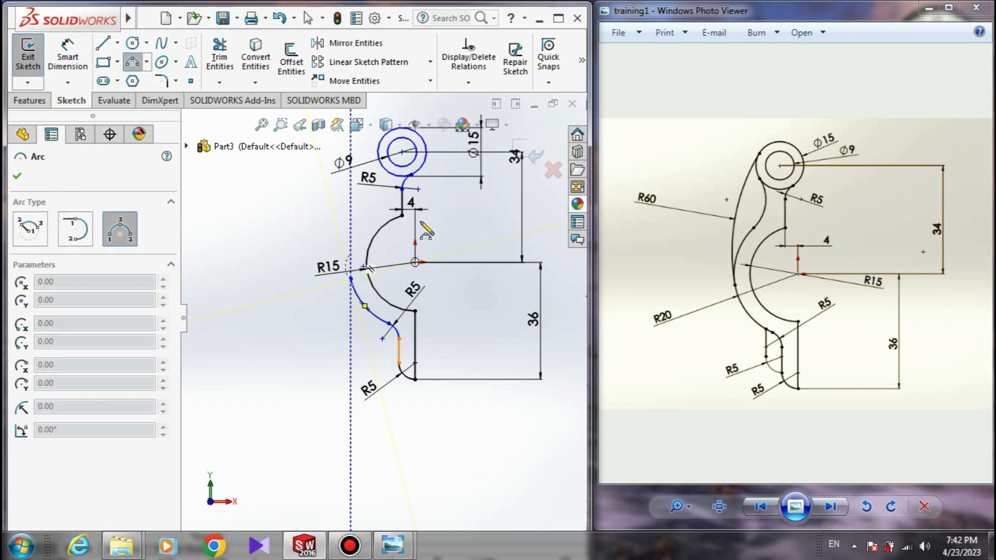
key(Escape)
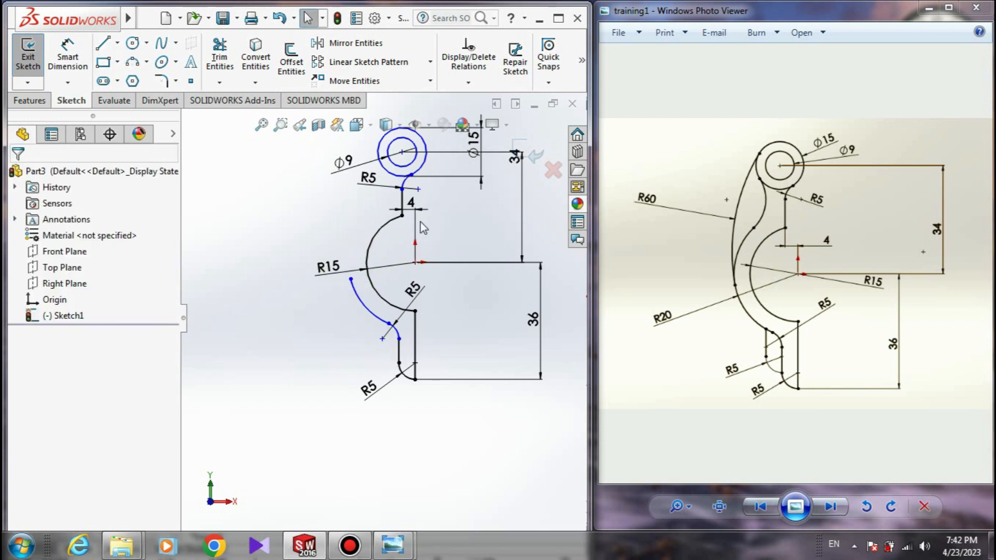
click(134, 64)
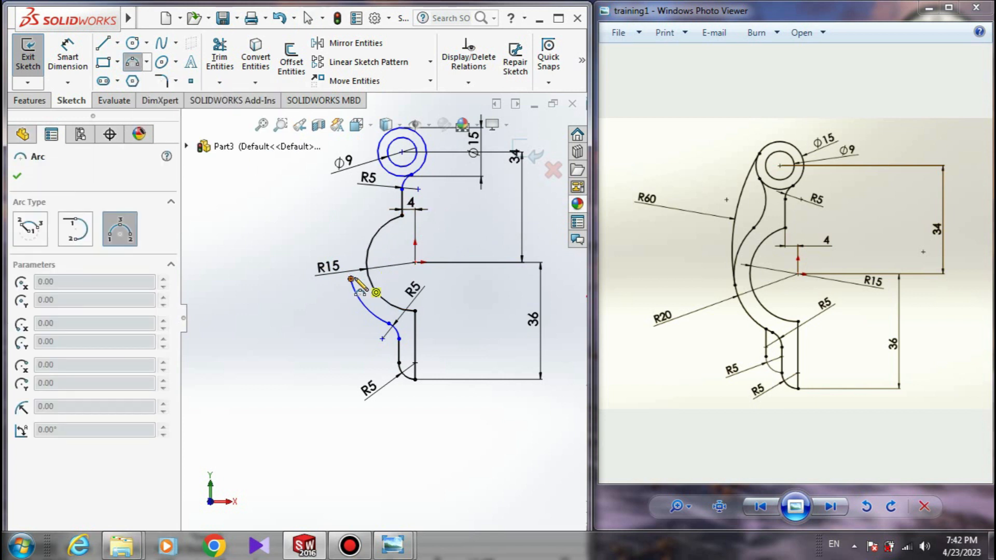
click(365, 306)
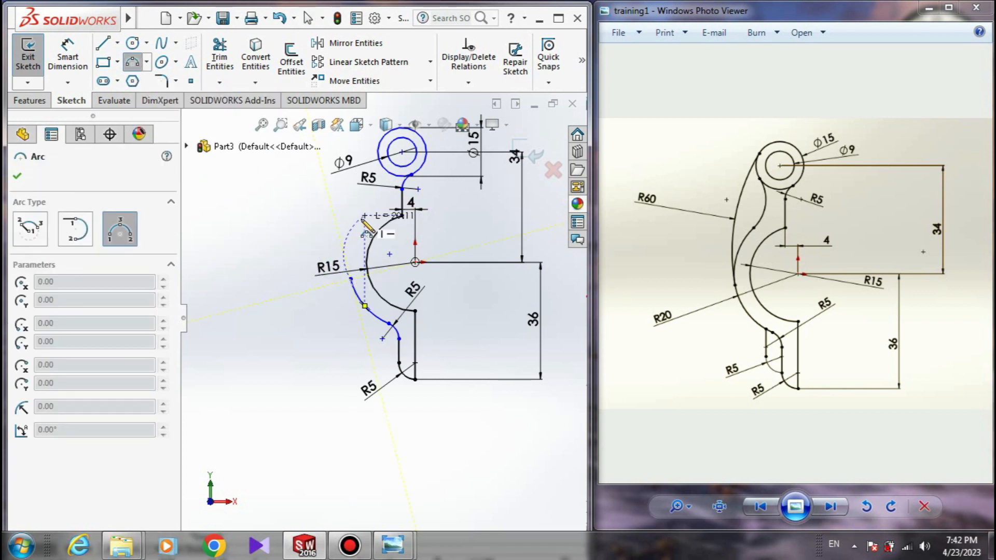
click(363, 218)
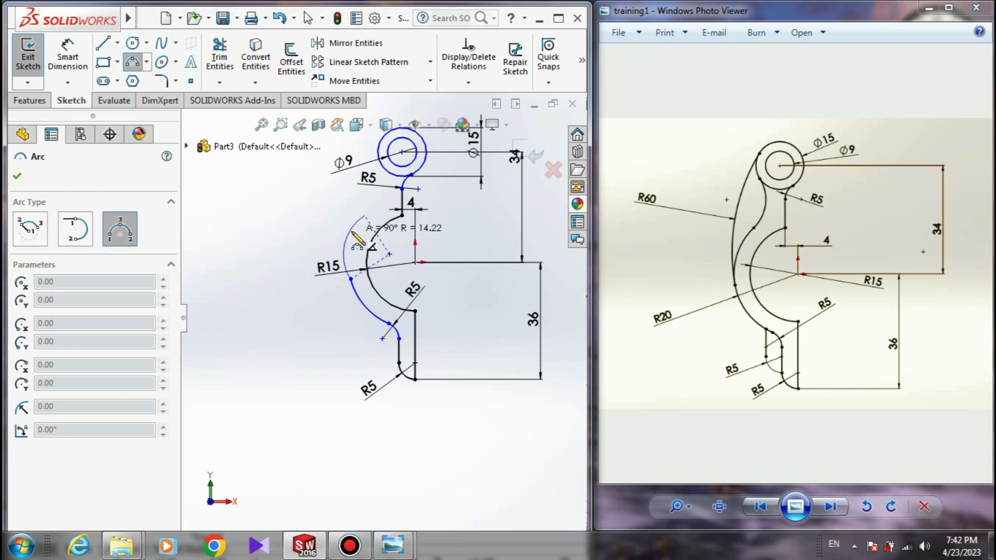
click(353, 247)
key(Escape)
Step: Add a Tangent relation between the new upper arc and the lower outer arc it continues
click(357, 303)
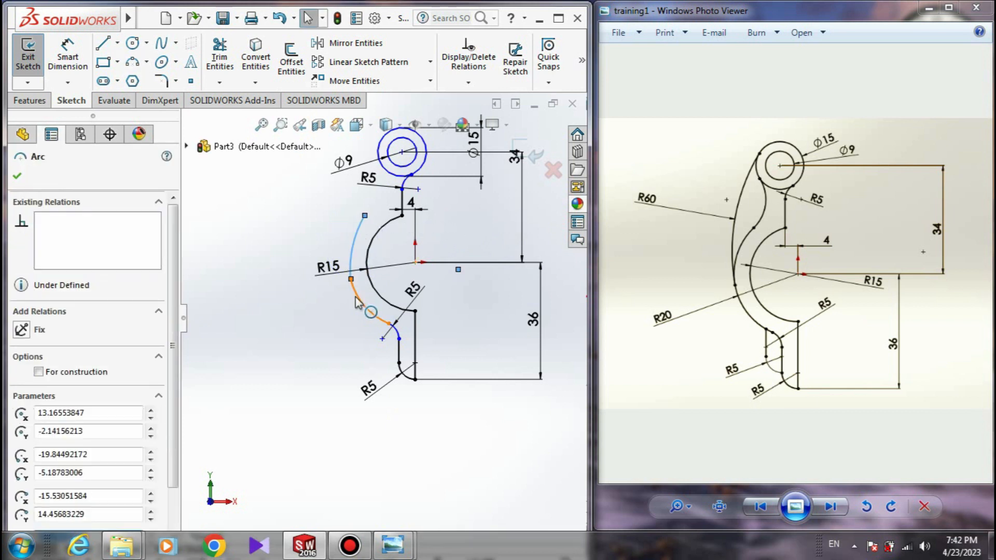
ctrl+click(352, 262)
click(49, 436)
key(Escape)
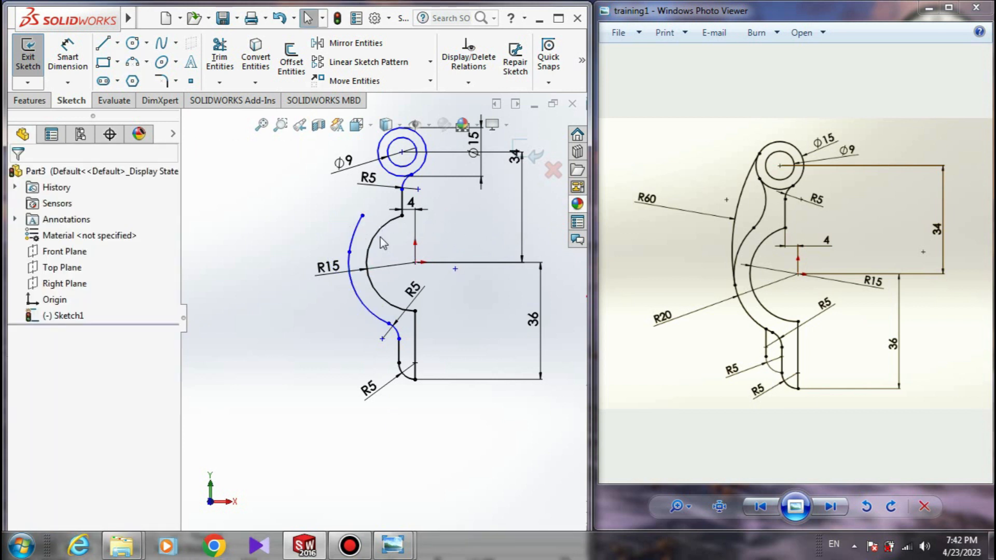
Step: Make the upper outer arc concentric with the R15 arc and move the joint between the two outer arcs downward
click(359, 238)
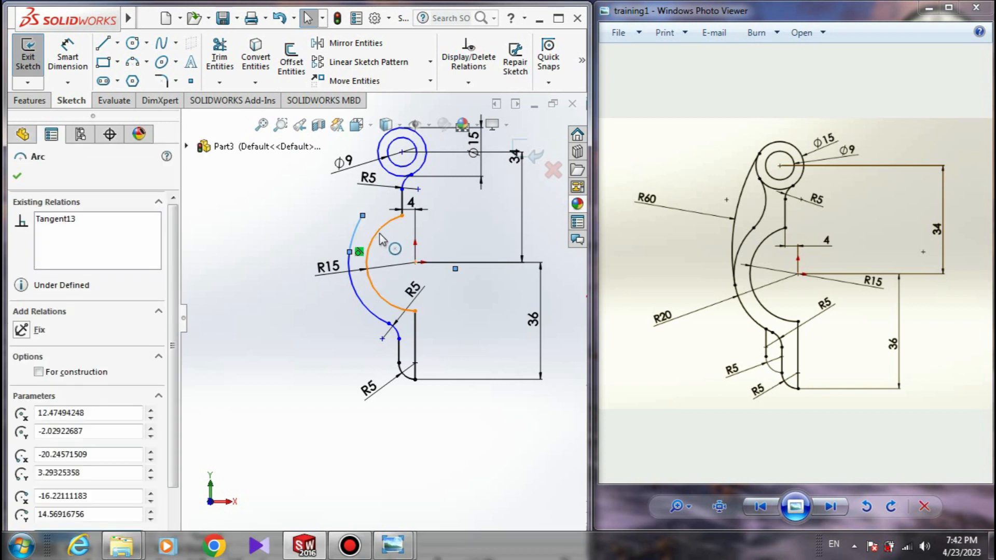
ctrl+click(377, 237)
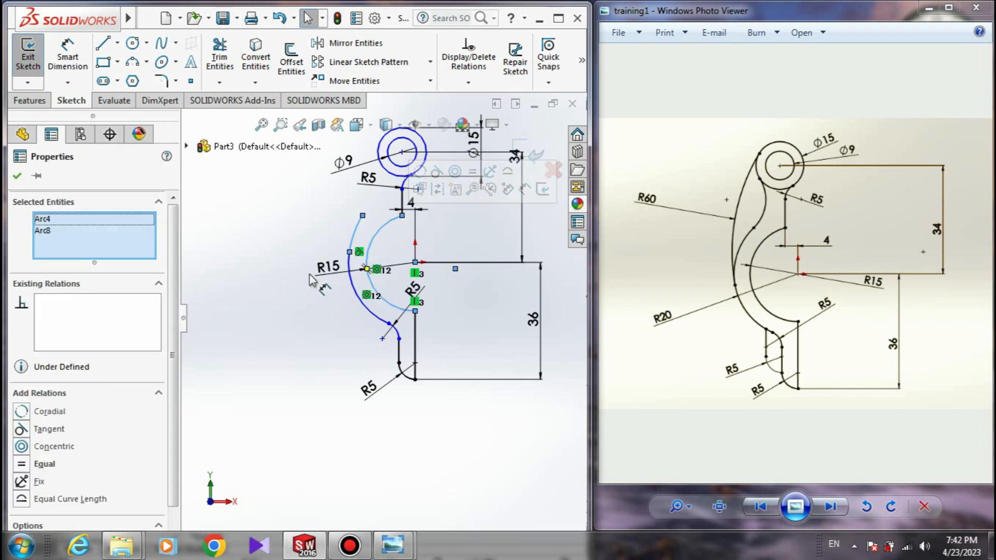
click(21, 446)
key(Escape)
click(350, 252)
drag(353, 271, 351, 293)
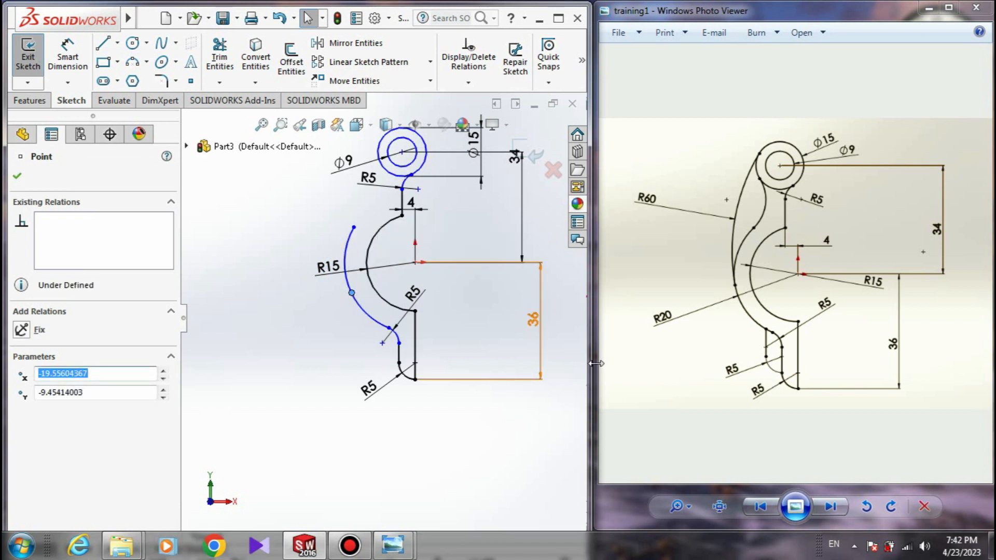
click(274, 327)
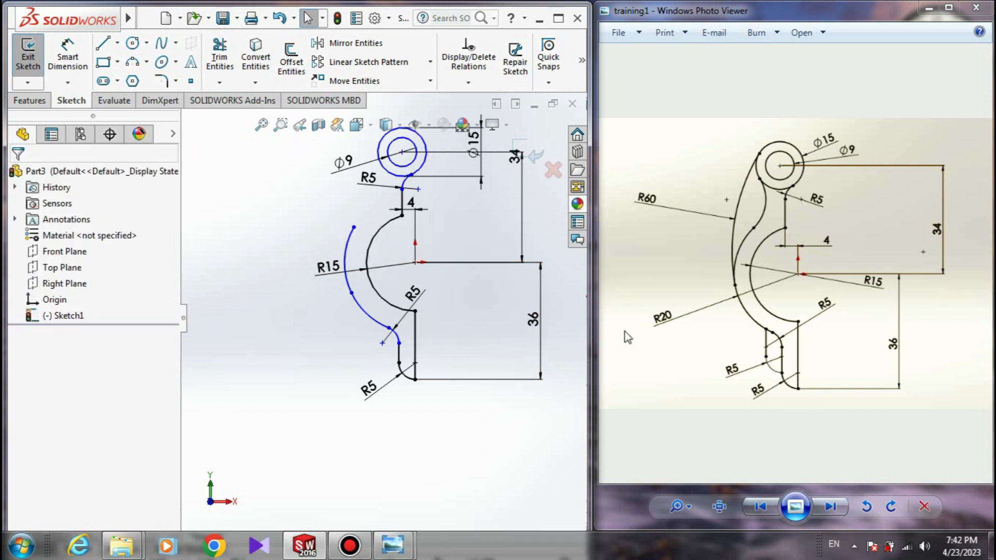
Step: Dimension the lower outer arc with a radius of 20 mm
right_drag(311, 361, 314, 335)
click(363, 312)
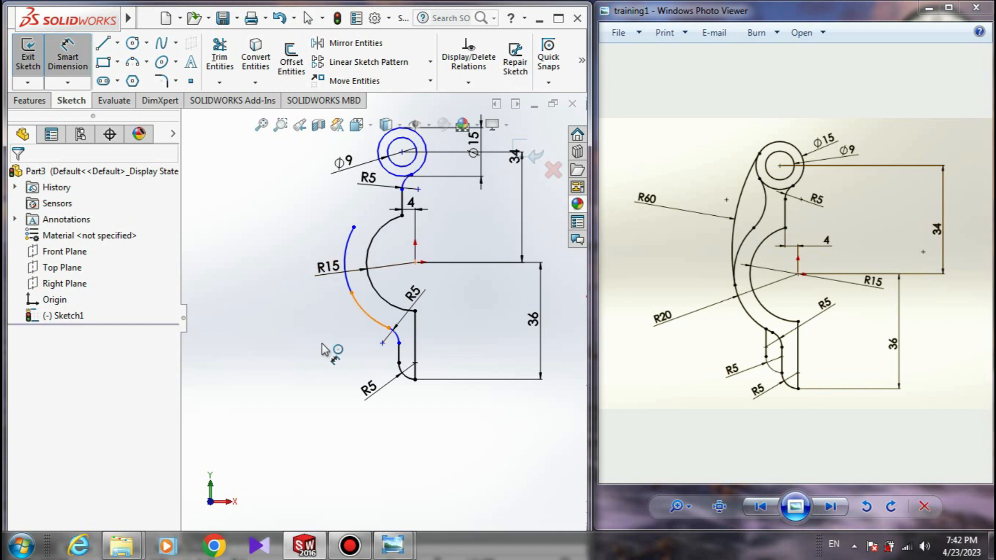
click(317, 349)
text(20)
key(Return)
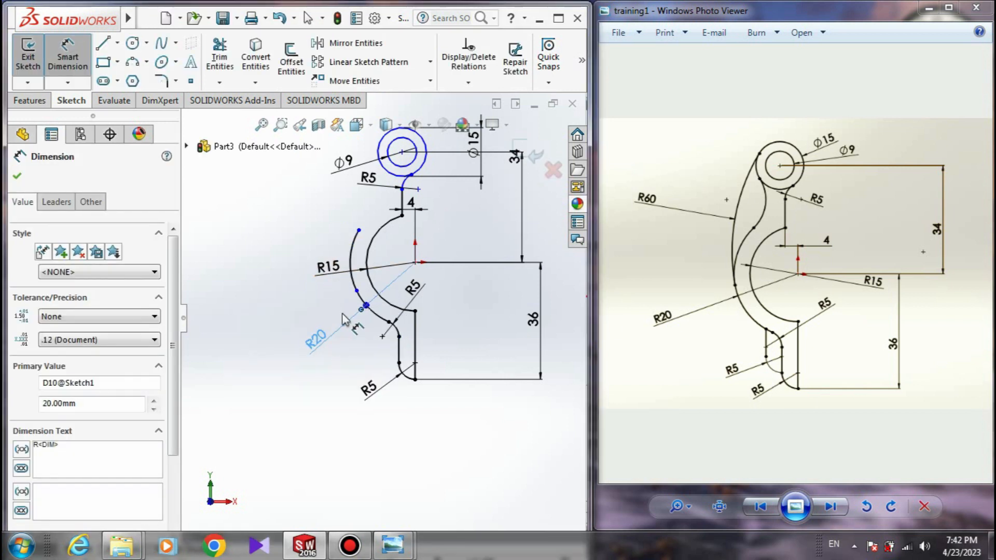
key(Escape)
Step: Shorten the upper outer arc slightly by moving its free upper endpoint down along the curve
click(358, 230)
drag(350, 250, 355, 235)
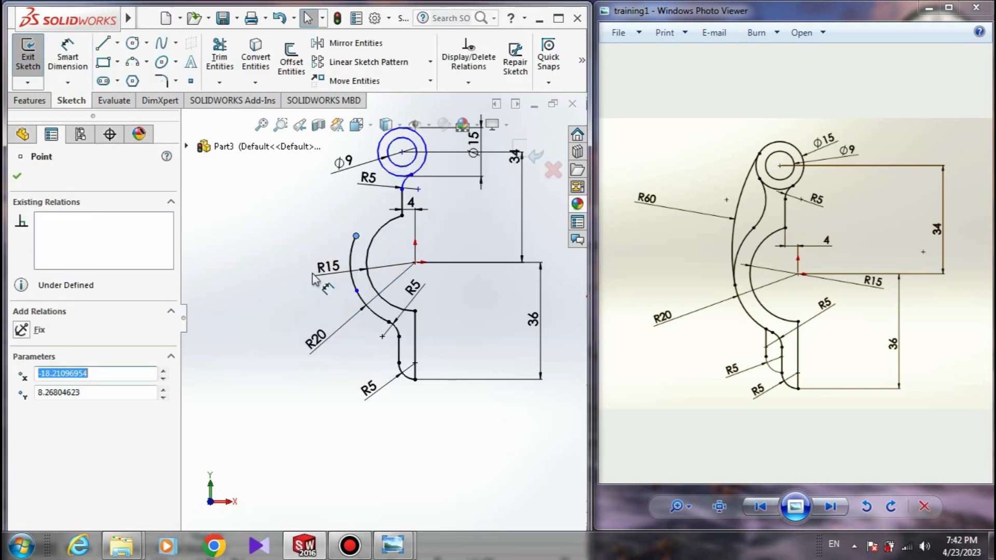
click(253, 267)
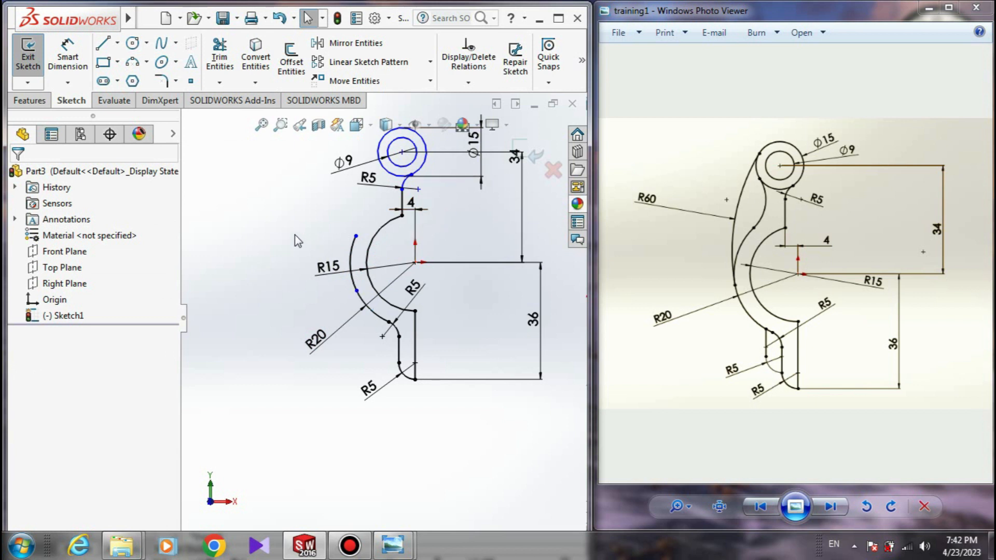
Step: Sketch a three-point connecting arc from the outer arc's upper endpoint to the lower-left side of the Ø15 circle, bulging toward the R5 fillet
click(132, 62)
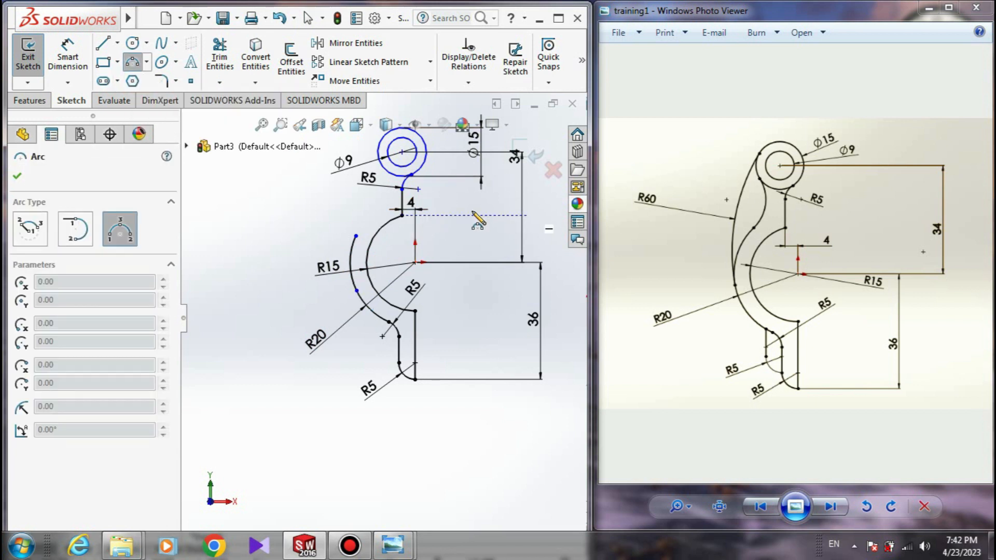
click(356, 236)
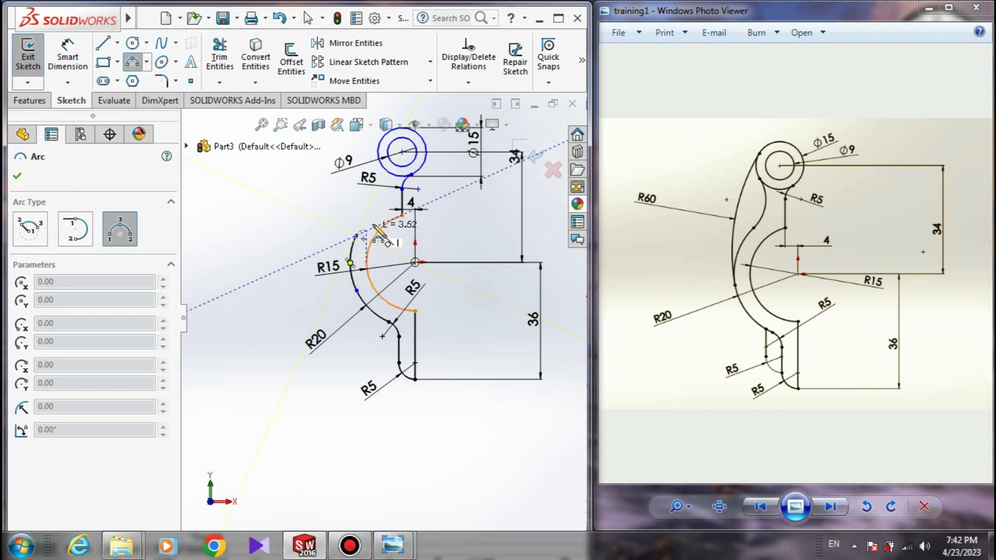
click(401, 188)
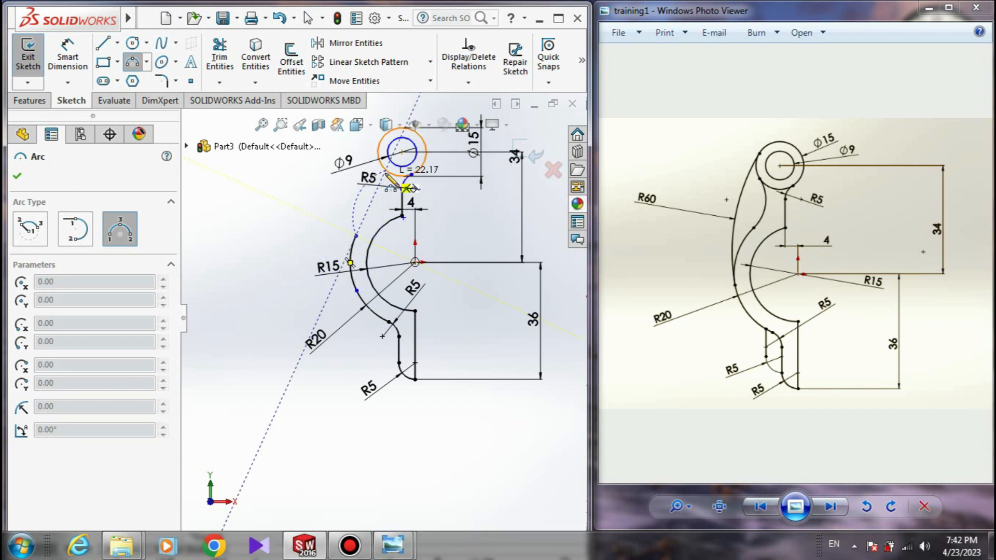
click(384, 199)
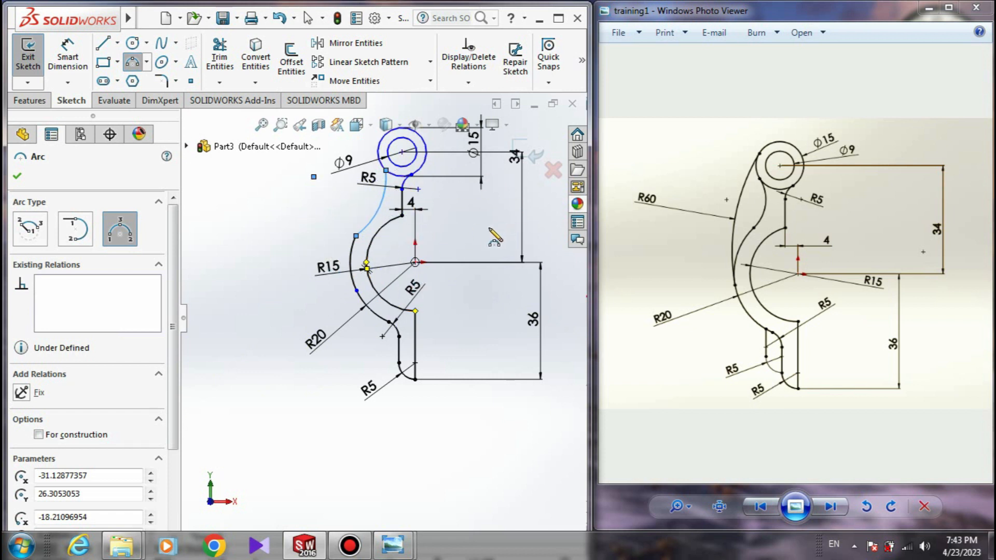
click(336, 204)
key(Escape)
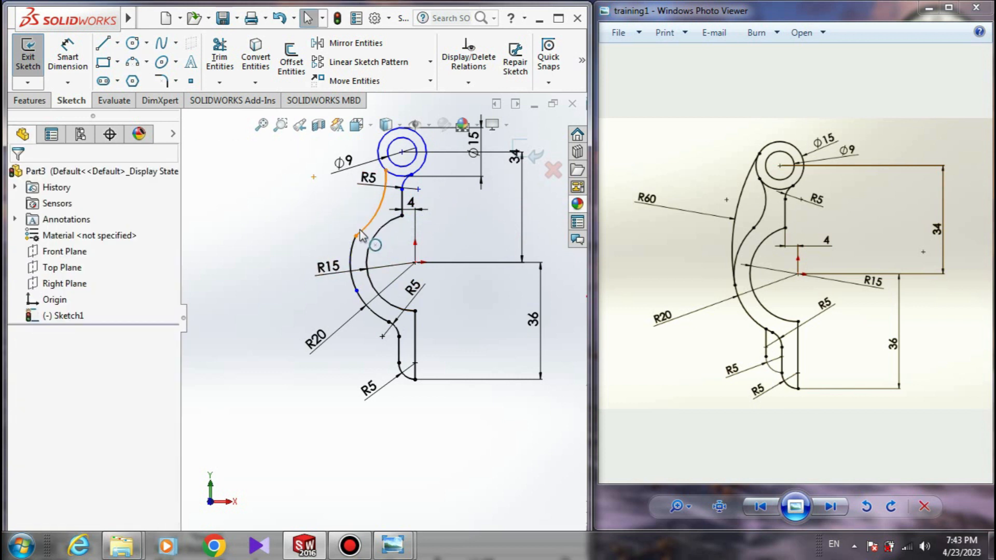
Step: Add a Tangent relation between the connecting arc and the upper outer arc
click(367, 232)
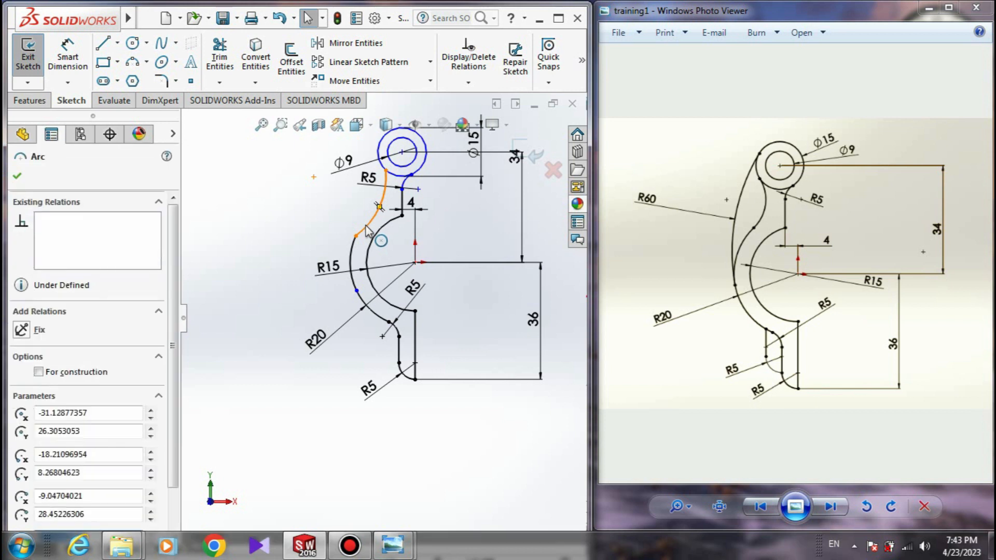
ctrl+click(347, 248)
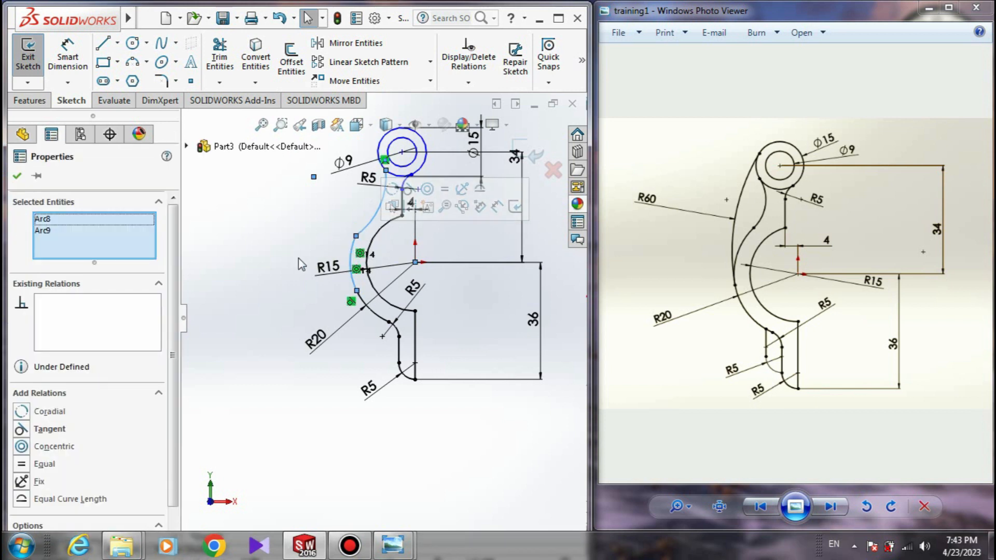
click(29, 430)
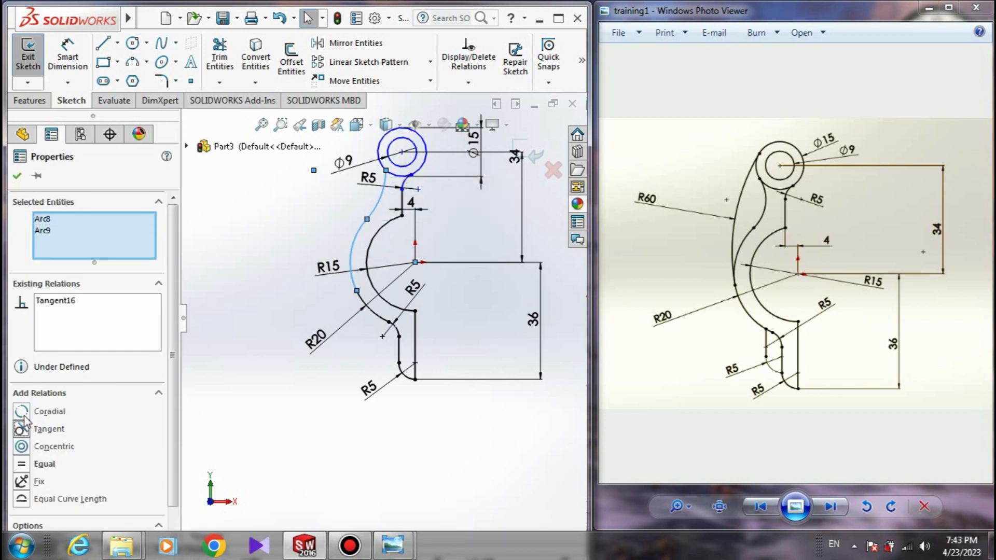
click(21, 180)
Step: Try a Concentric relation between the connecting arc and the Ø15 circle and undo it
scroll(367, 287, down, 5)
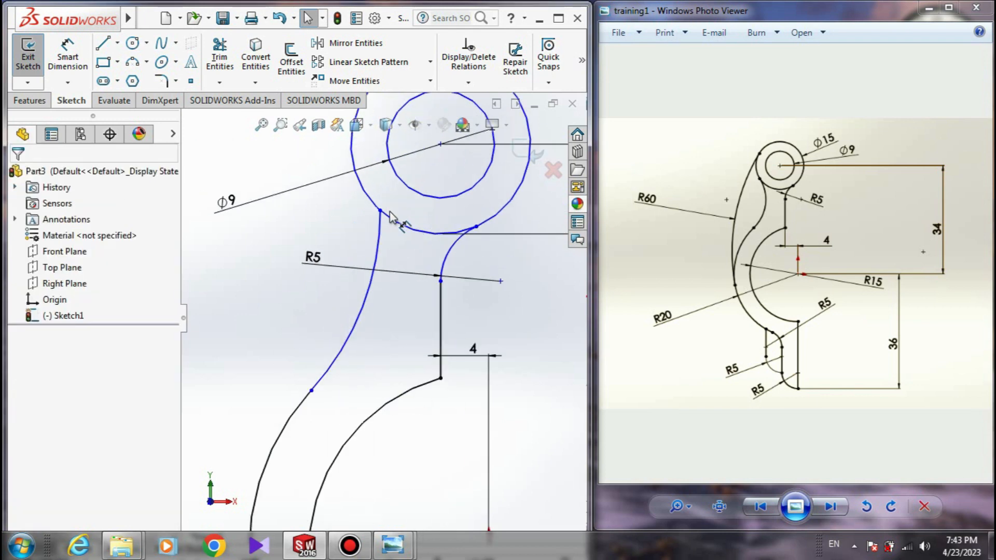
click(372, 259)
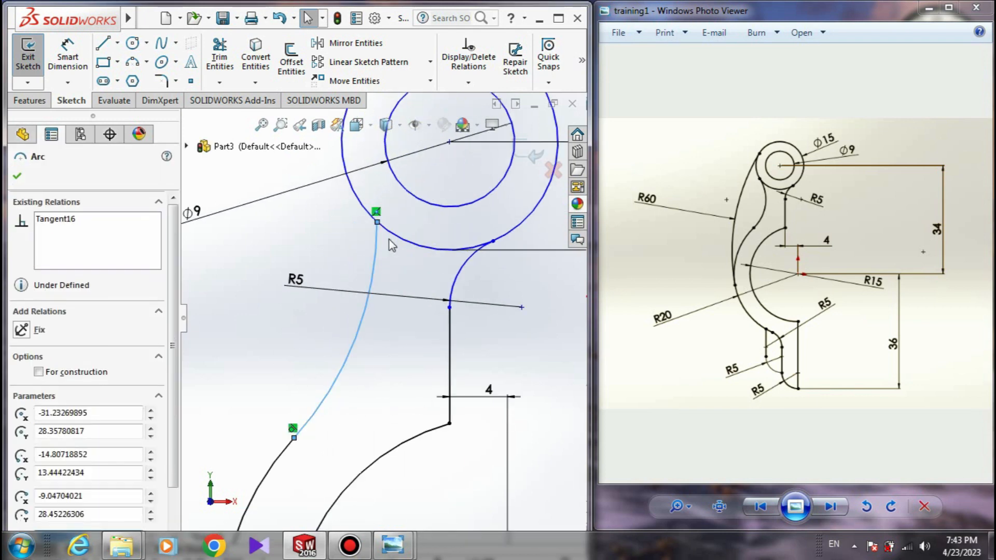
ctrl+click(400, 241)
click(21, 445)
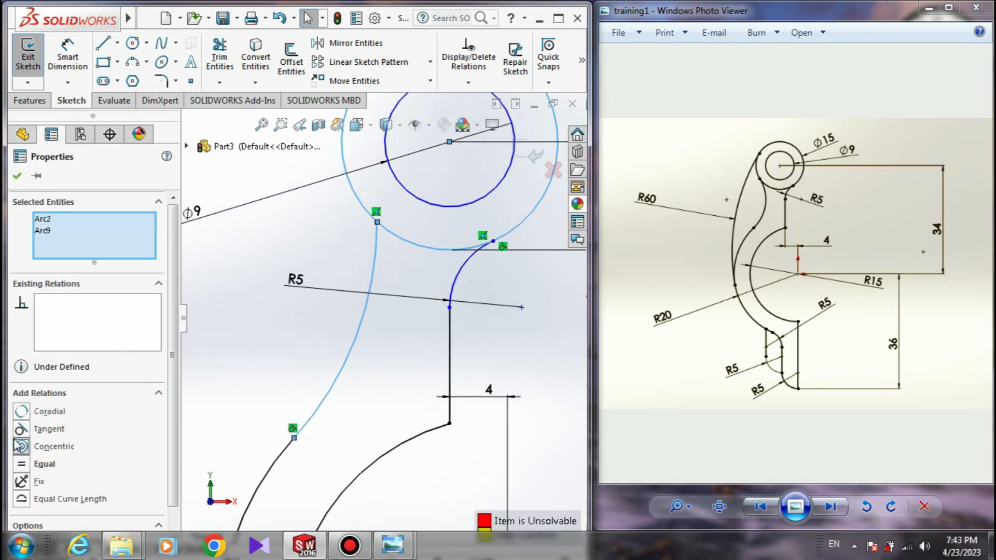
right_click(72, 300)
click(43, 316)
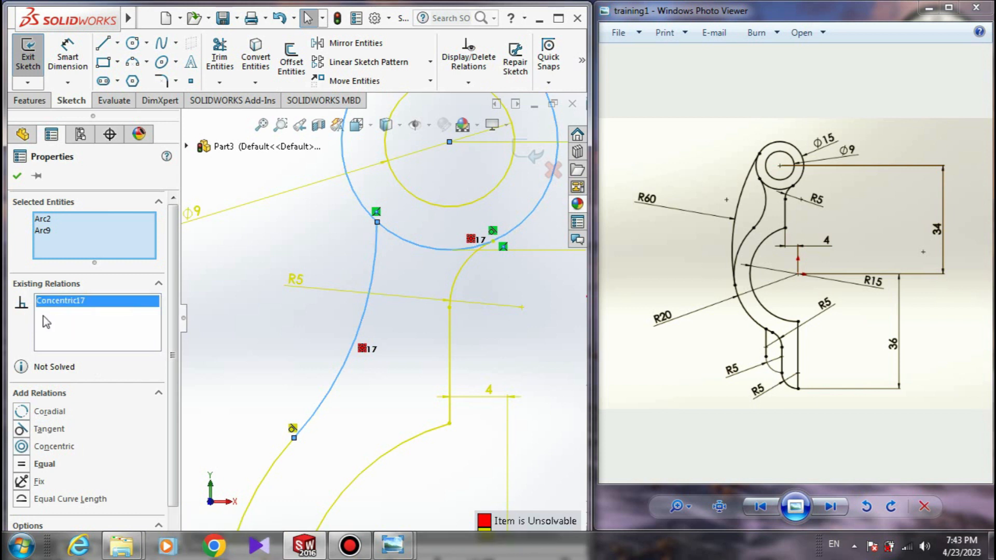
click(265, 322)
scroll(344, 345, up, 3)
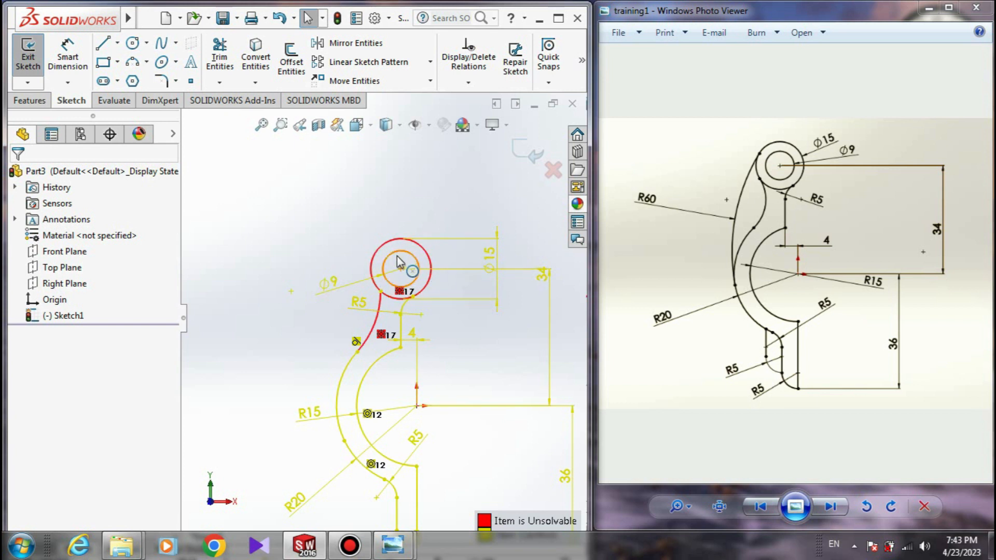
key(ctrl+z)
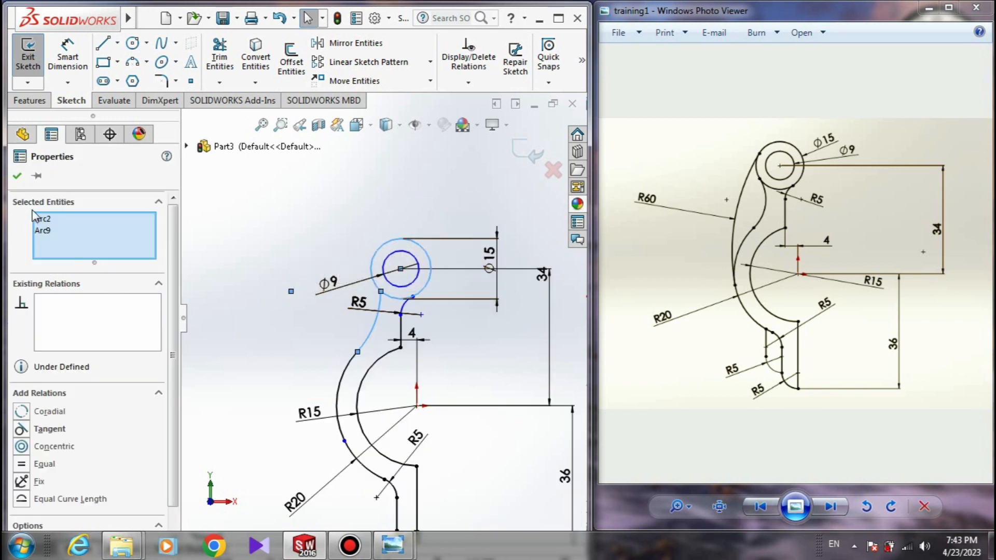
click(17, 176)
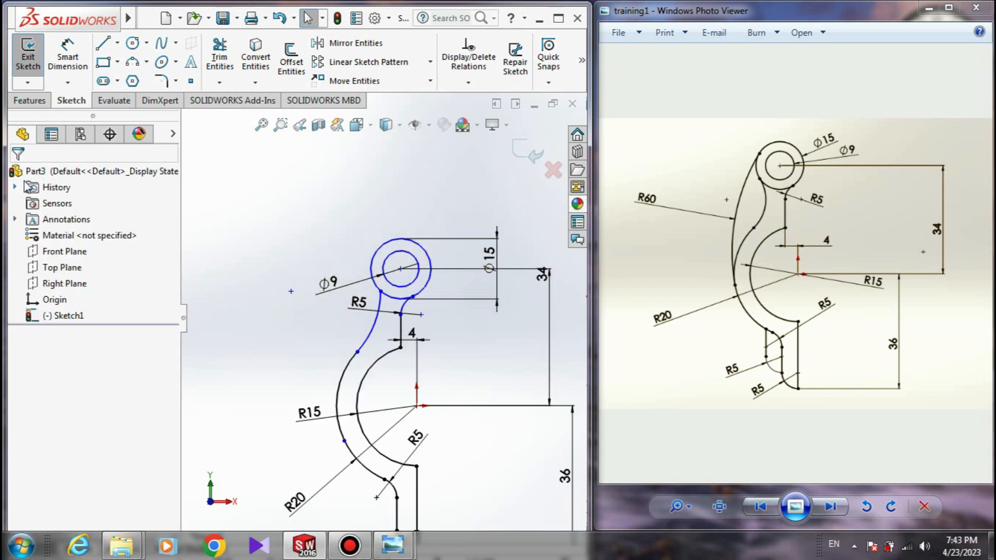
Step: Diagnose the concentric relation conflict with SketchXpert, review the proposed solutions without accepting one, and undo the relation
click(559, 18)
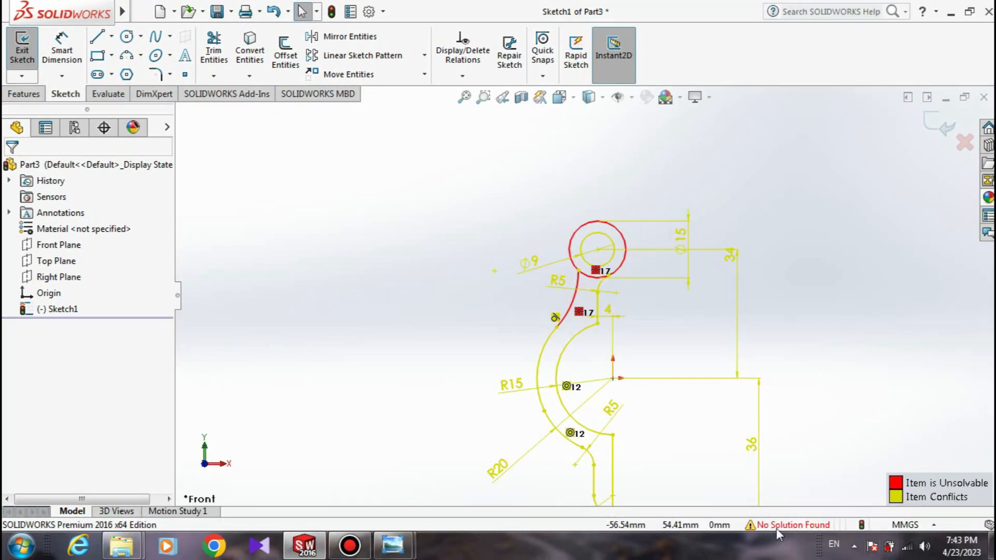
click(797, 528)
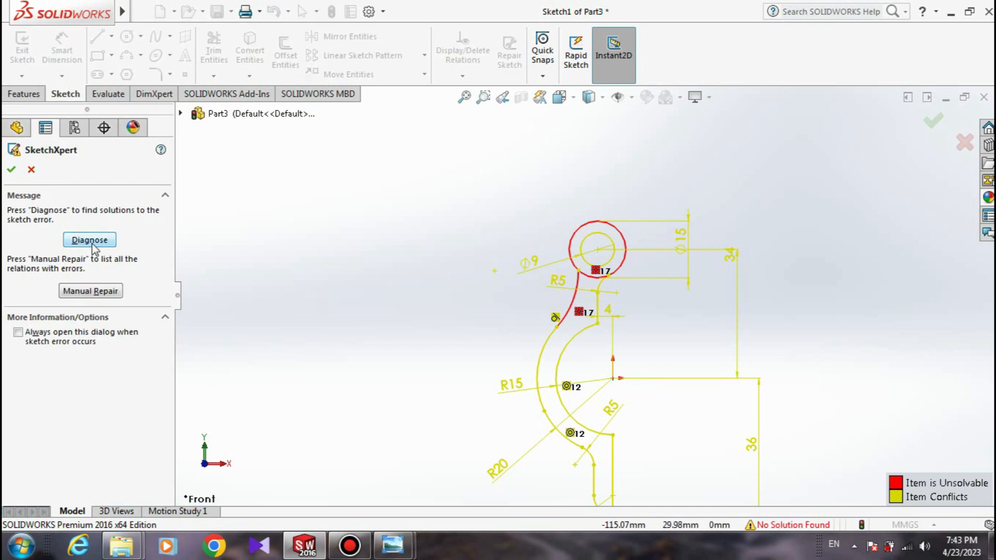
click(91, 242)
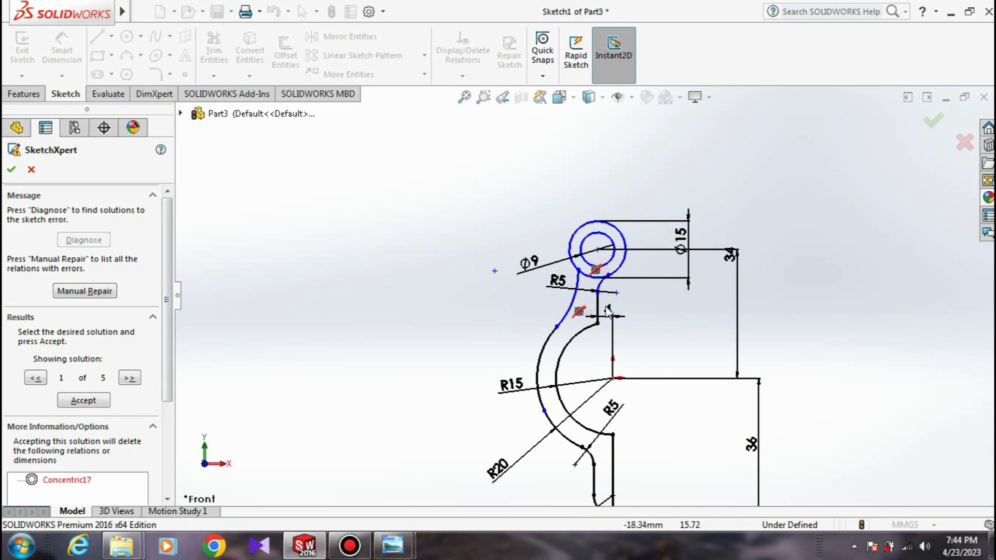
click(129, 379)
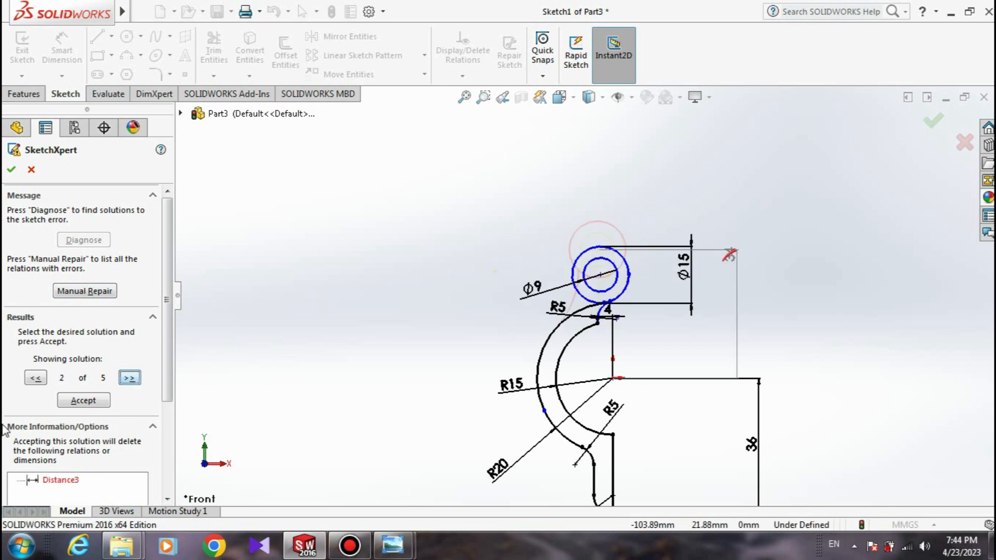
click(129, 378)
click(129, 380)
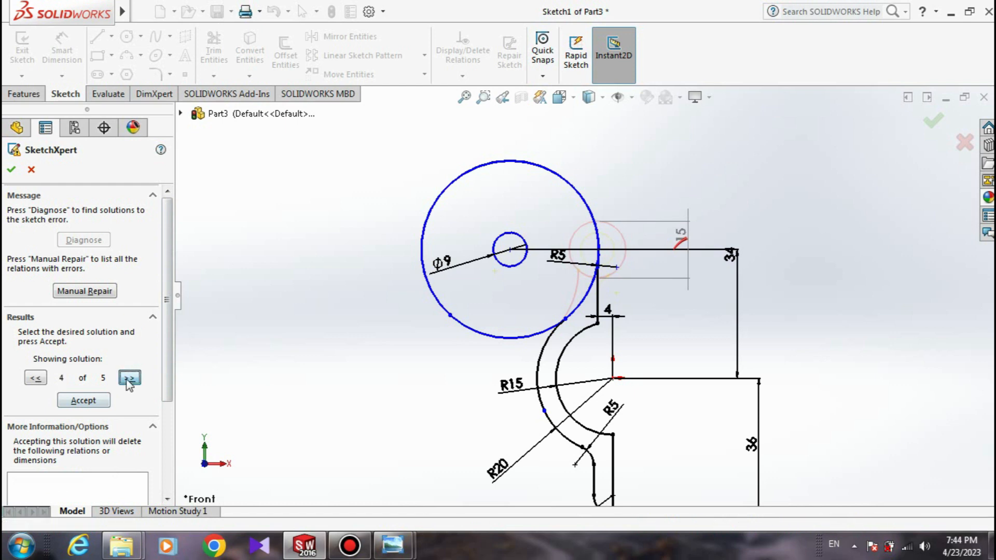
click(129, 378)
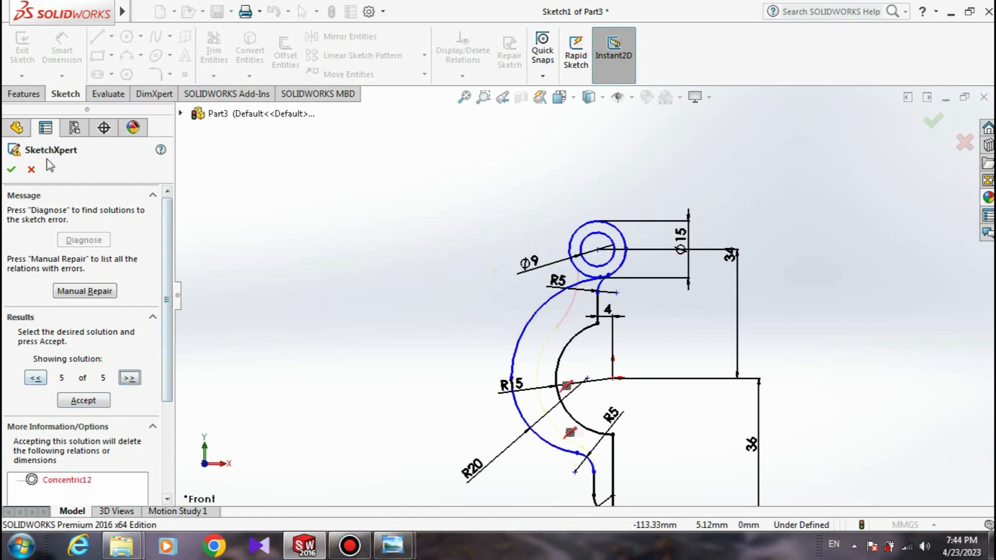
click(31, 170)
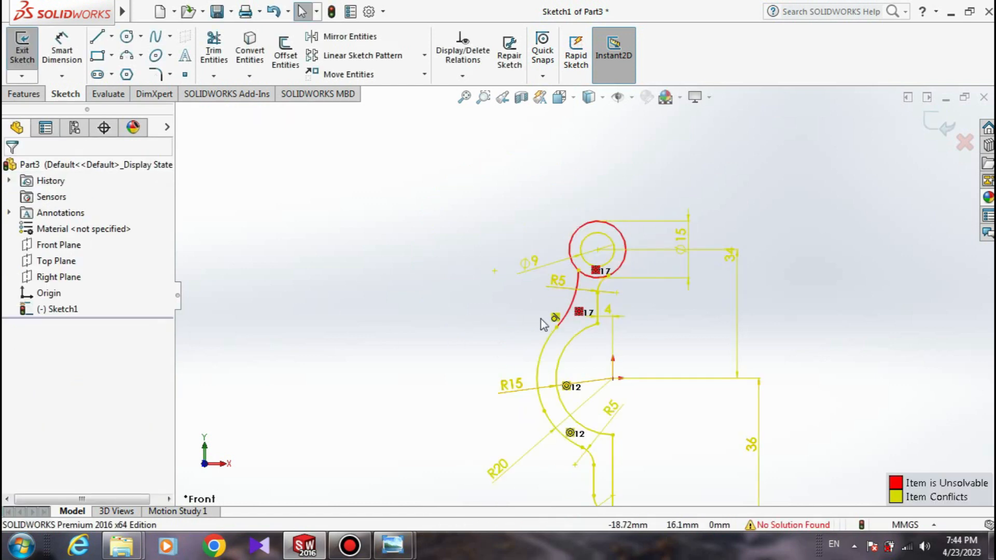
key(ctrl+z)
Step: Add a Tangent relation between the connecting arc and the Ø15 circle
scroll(598, 297, down, 6)
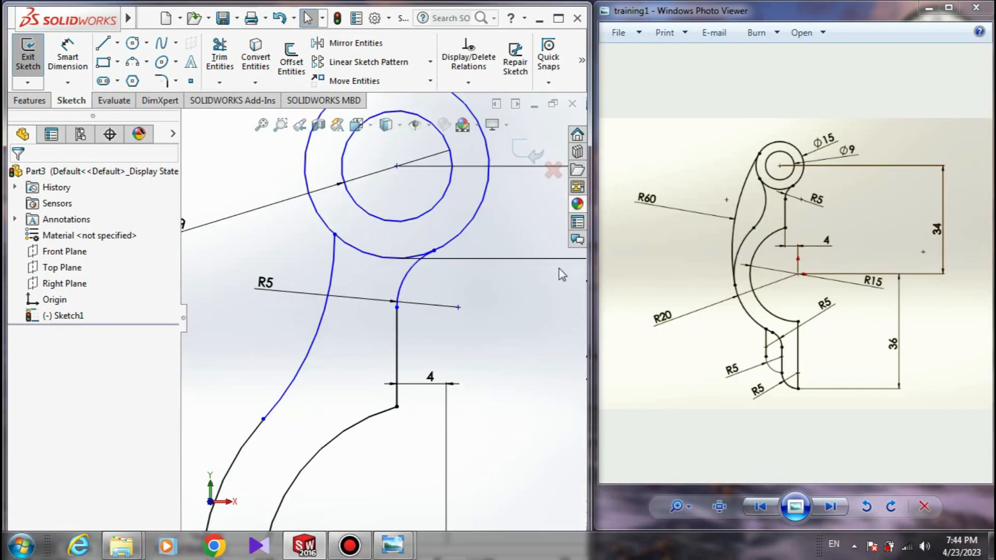
click(320, 332)
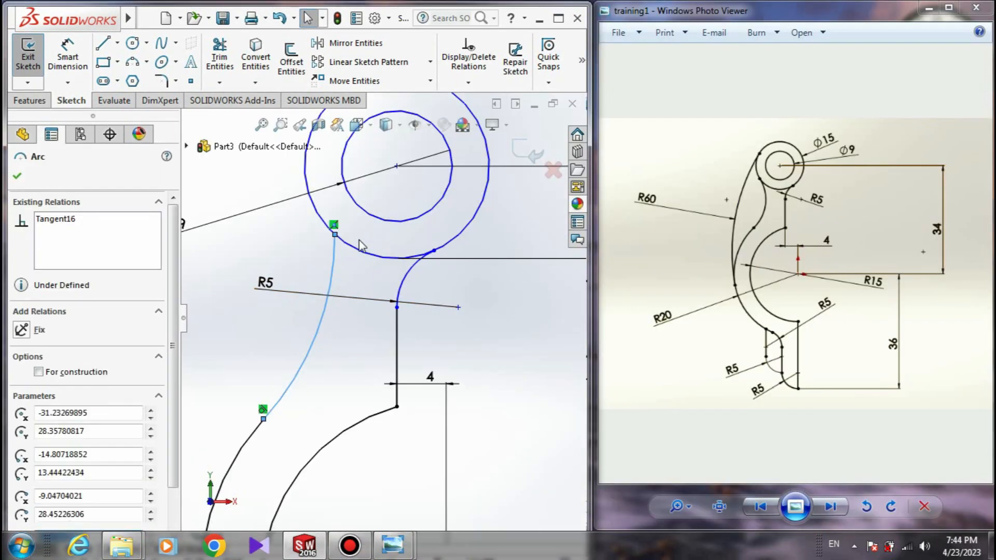
ctrl+click(319, 241)
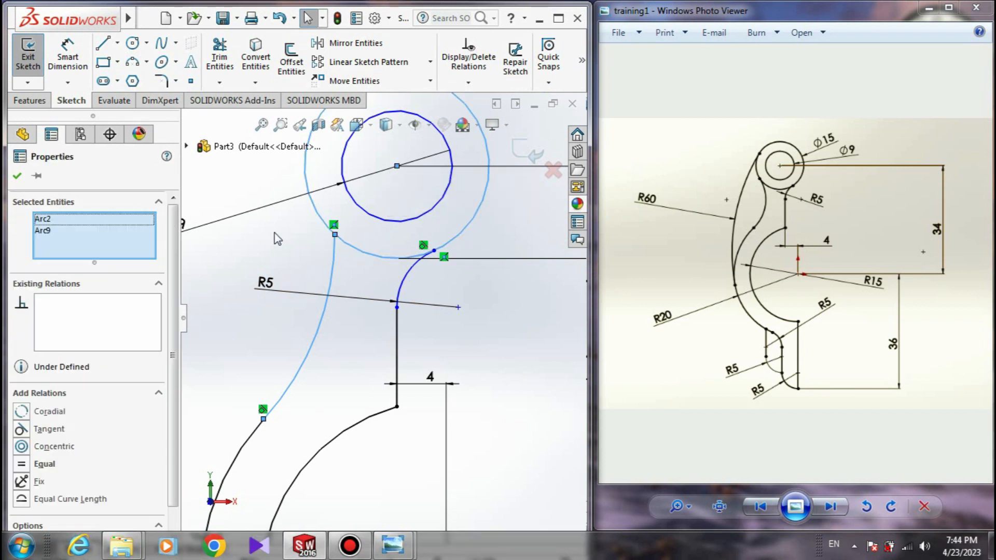
click(21, 430)
click(17, 178)
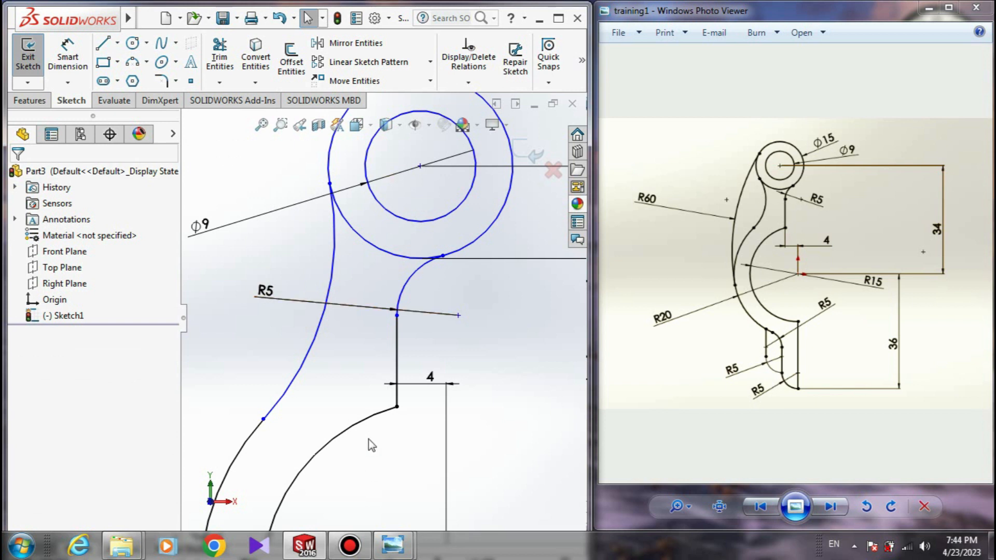
Step: Move the junction of the connecting arc and the upper outer arc up along the outer curve, tightening the connecting arc
scroll(367, 445, up, 2)
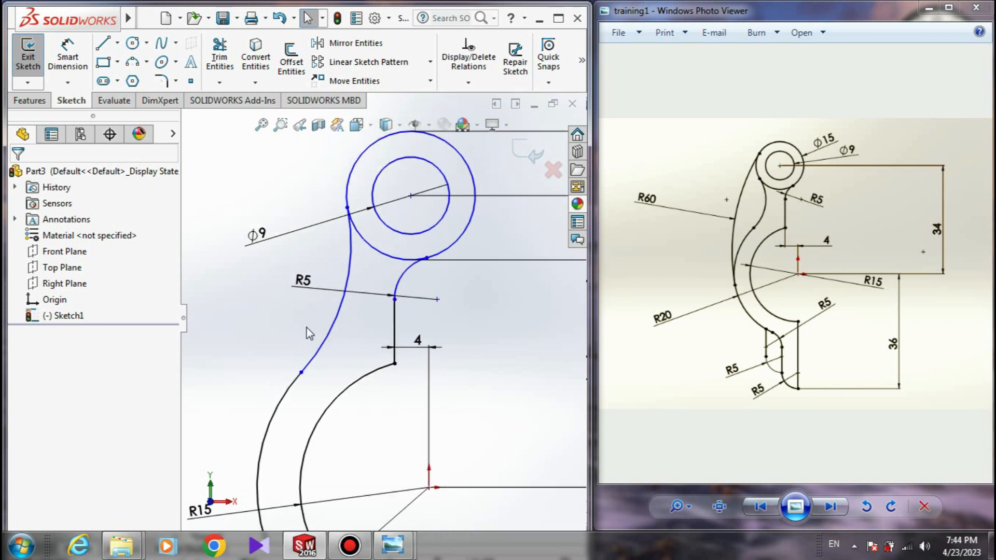
click(301, 373)
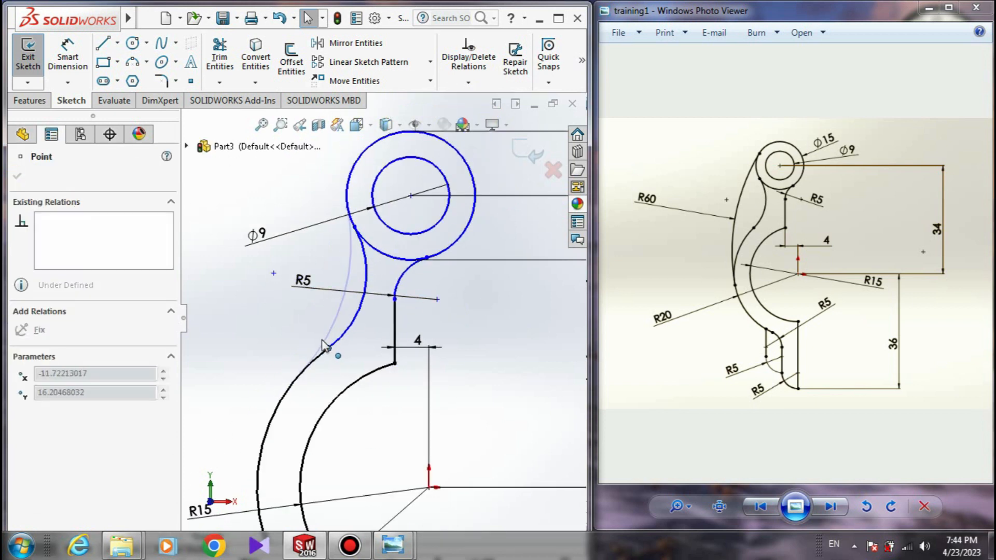
scroll(353, 372, up, 2)
scroll(354, 372, down, 1)
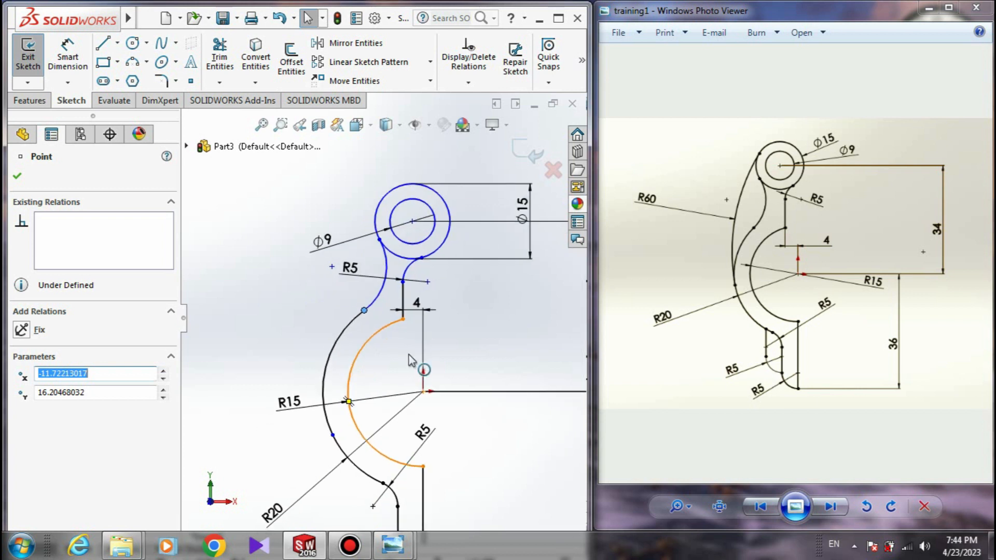
key(Escape)
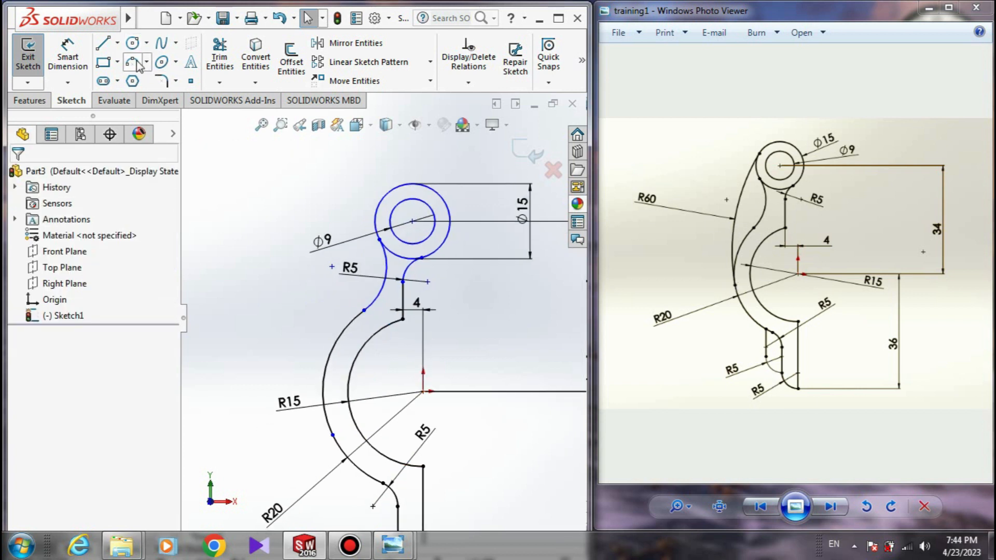
Step: Sketch a three-point arc of about 35 mm radius from the outer arc's lower-left split point to the Ø15 circle's upper-left side, bulging outward
click(137, 61)
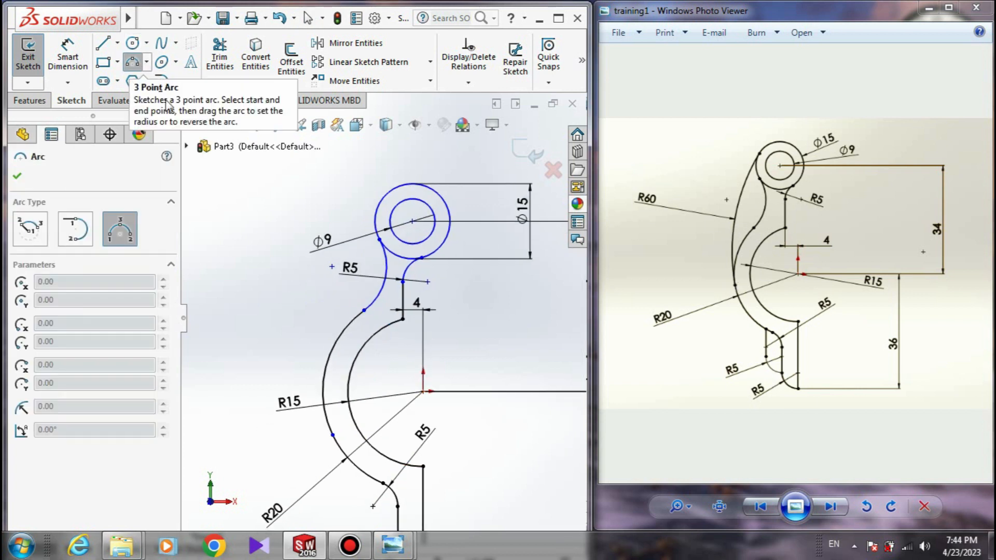
click(332, 435)
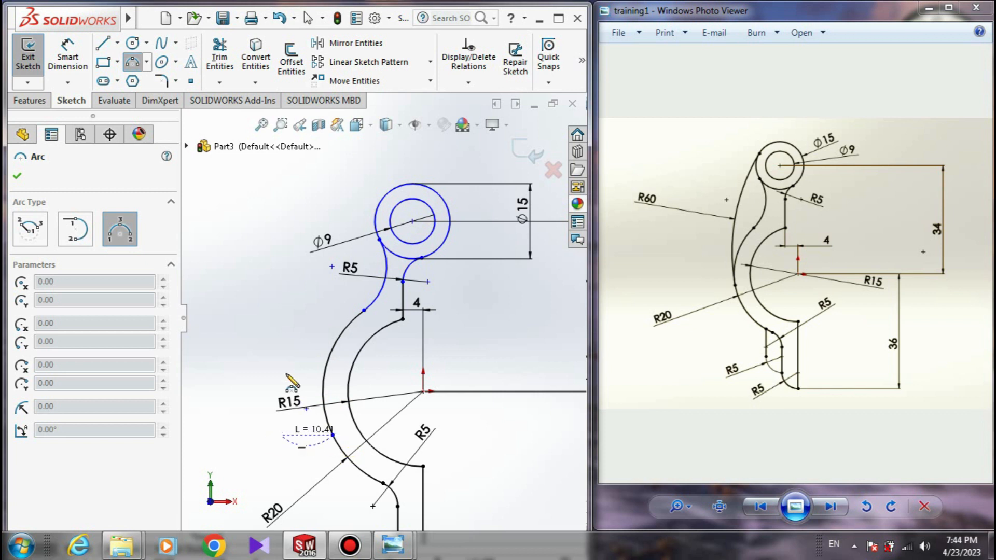
click(386, 196)
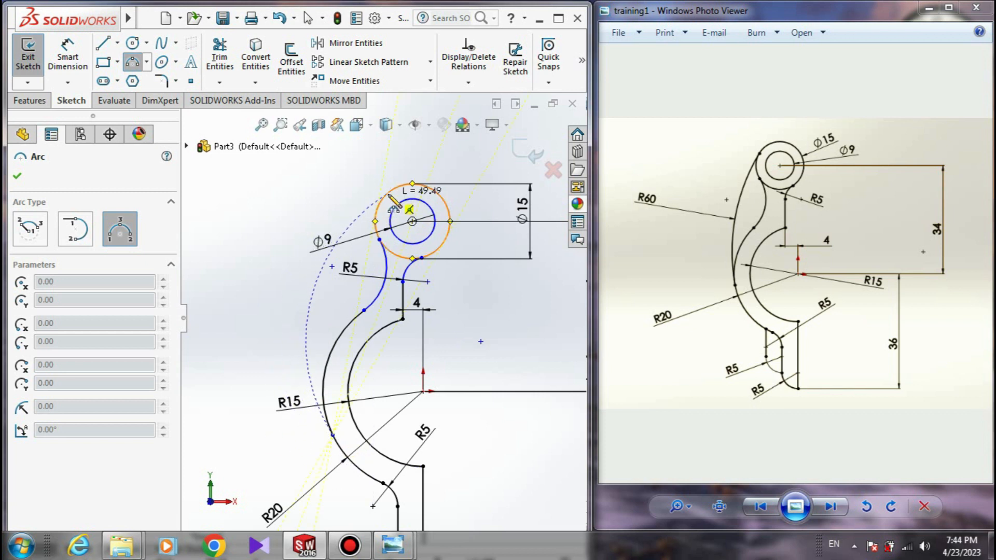
click(369, 224)
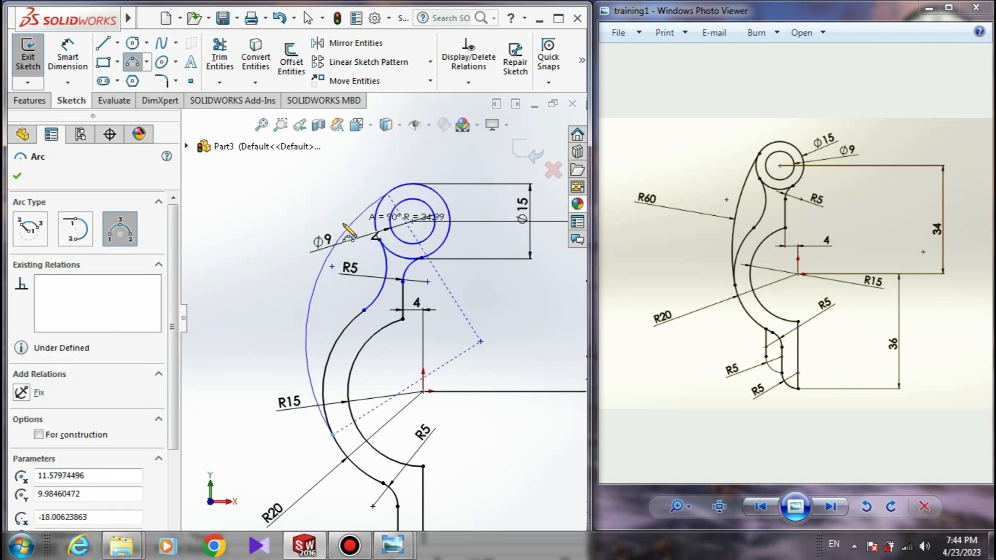
key(Escape)
Step: Try to add a Tangent relation between the new long outer arc and the upper R20 outer arc
click(306, 350)
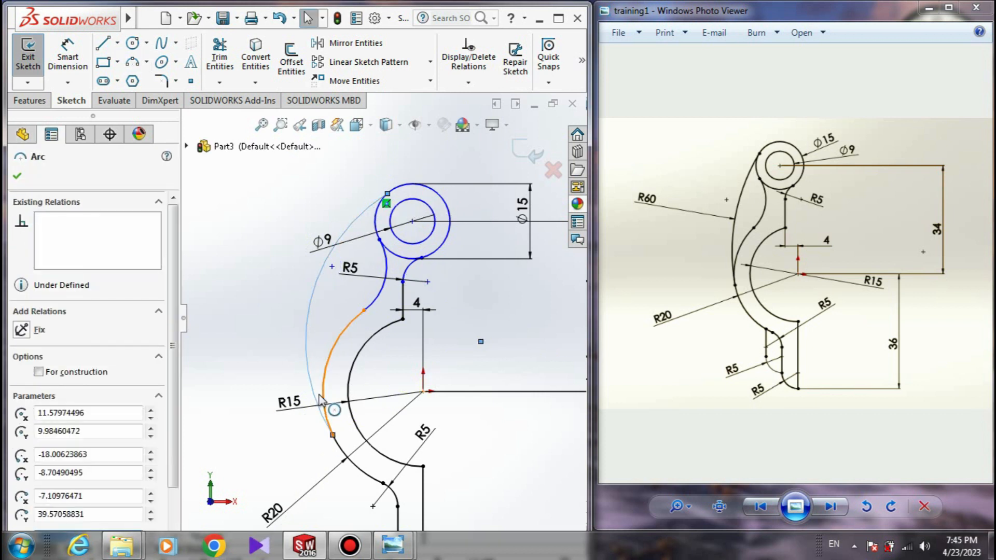
ctrl+click(340, 337)
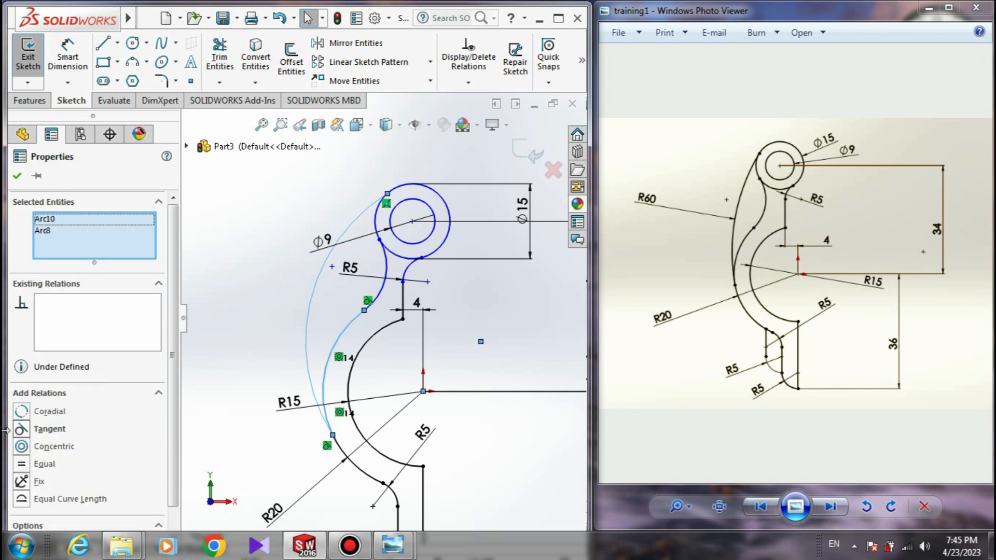
click(22, 429)
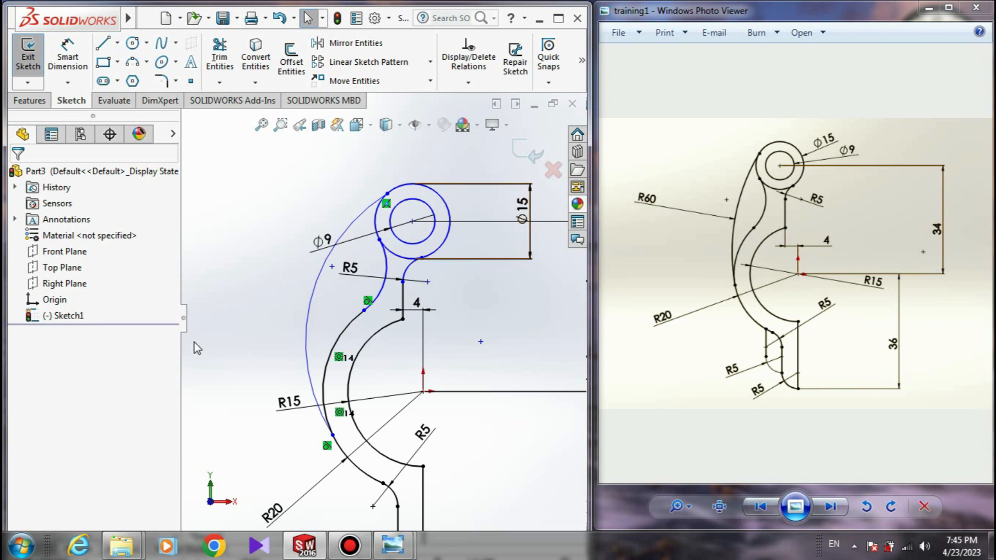
Step: Dimension the long outer arc with a radius of 60 mm
right_drag(275, 292, 284, 262)
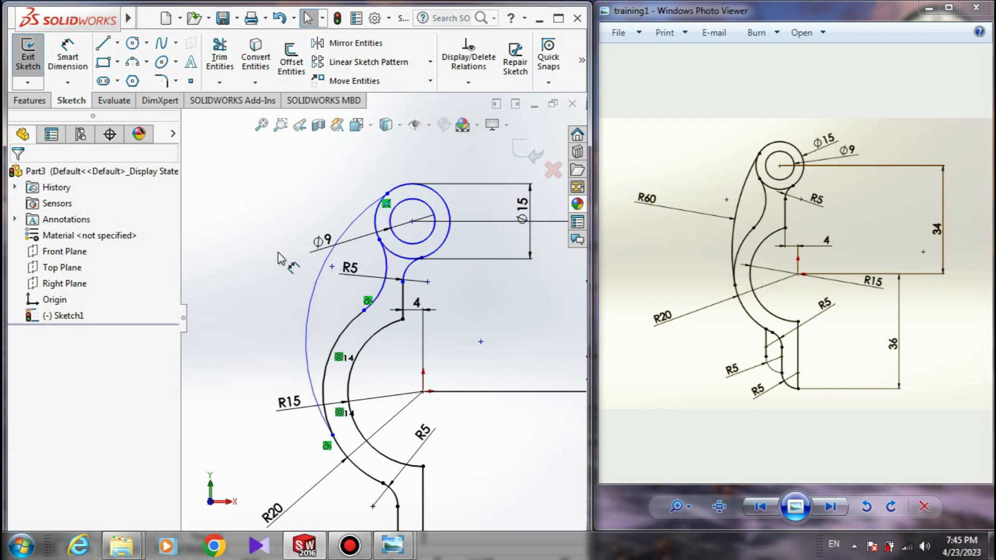
click(322, 288)
click(275, 259)
text(60)
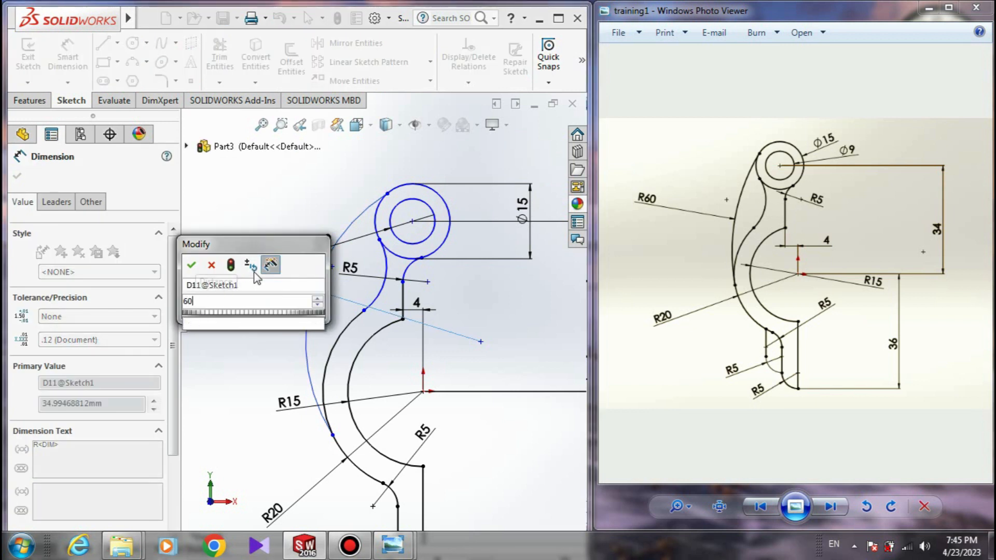
key(Return)
key(Escape)
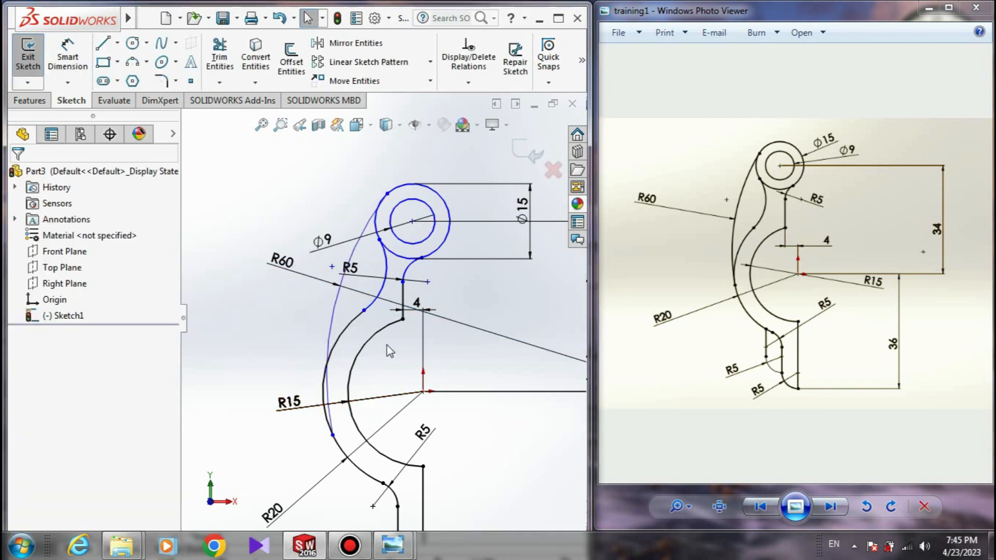
Step: Move the junction of the connecting arc and the upper outer arc slightly down along the outer curve
click(365, 311)
mouse_move(365, 311)
mouse_down()
mouse_move(372, 312)
mouse_move(355, 318)
mouse_up()
click(403, 319)
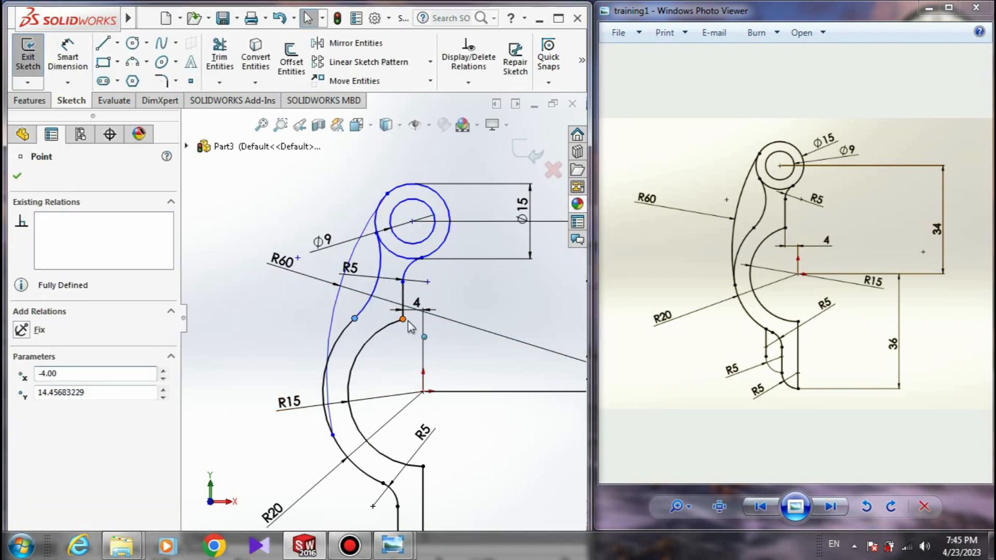
drag(452, 313, 453, 314)
drag(383, 483, 345, 394)
Step: Add a Tangent relation between the R60 arc and the upper R20 outer arc
click(331, 344)
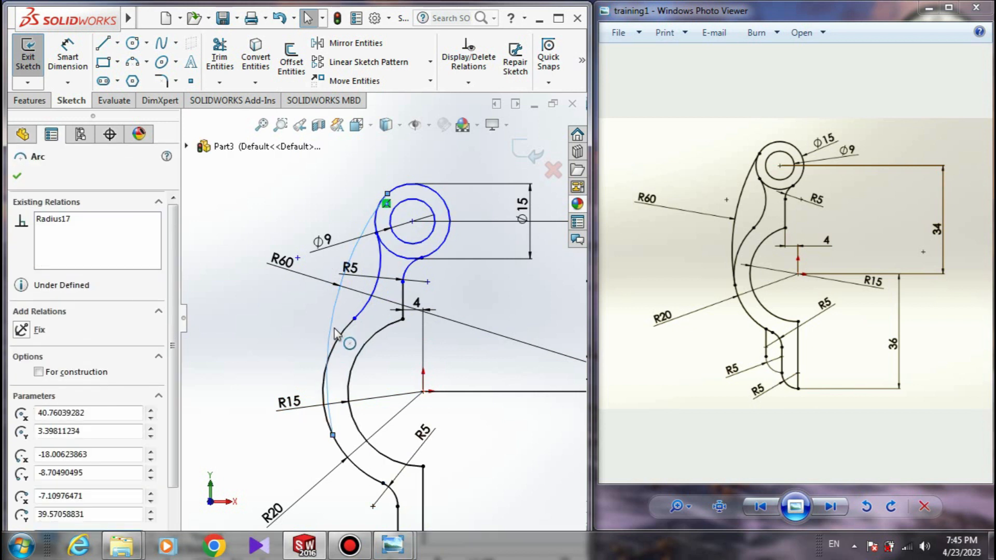
ctrl+click(342, 342)
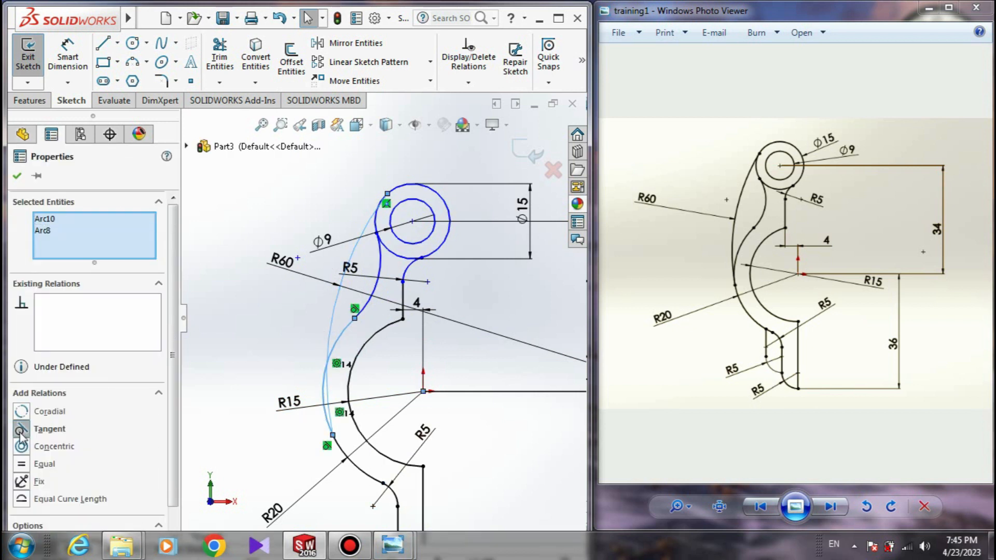
click(21, 429)
click(300, 362)
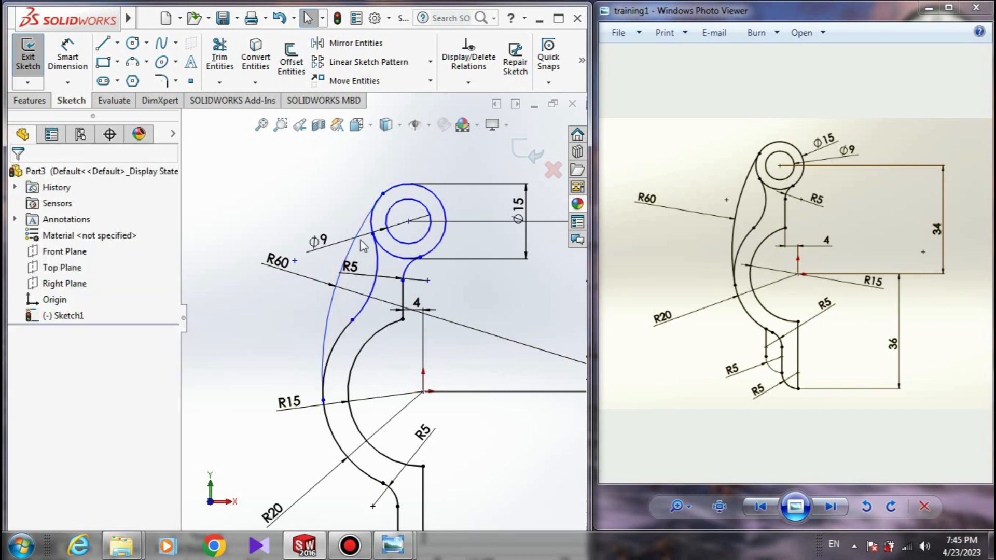
Step: Add a Tangent relation between the R60 arc and the Ø15 circle
click(364, 222)
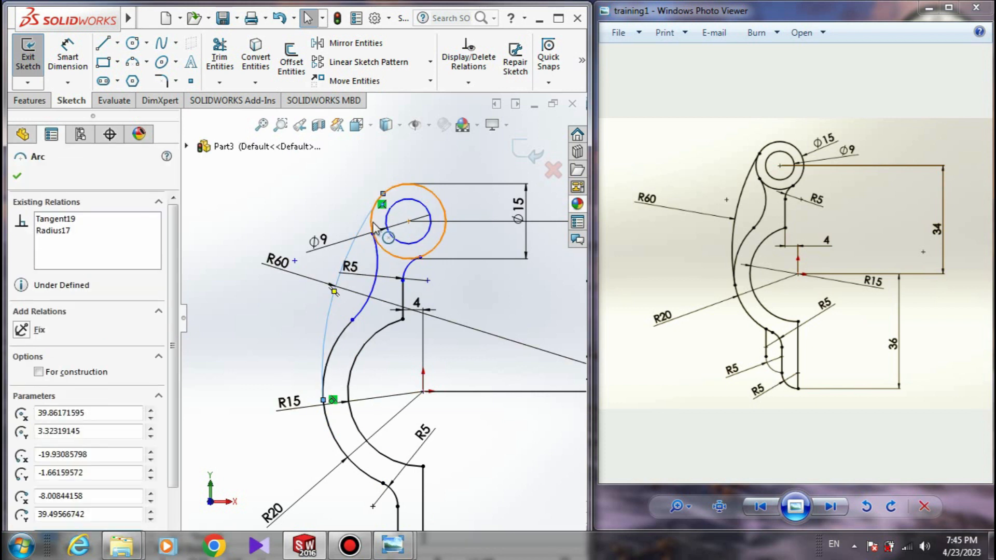
ctrl+click(372, 224)
click(21, 429)
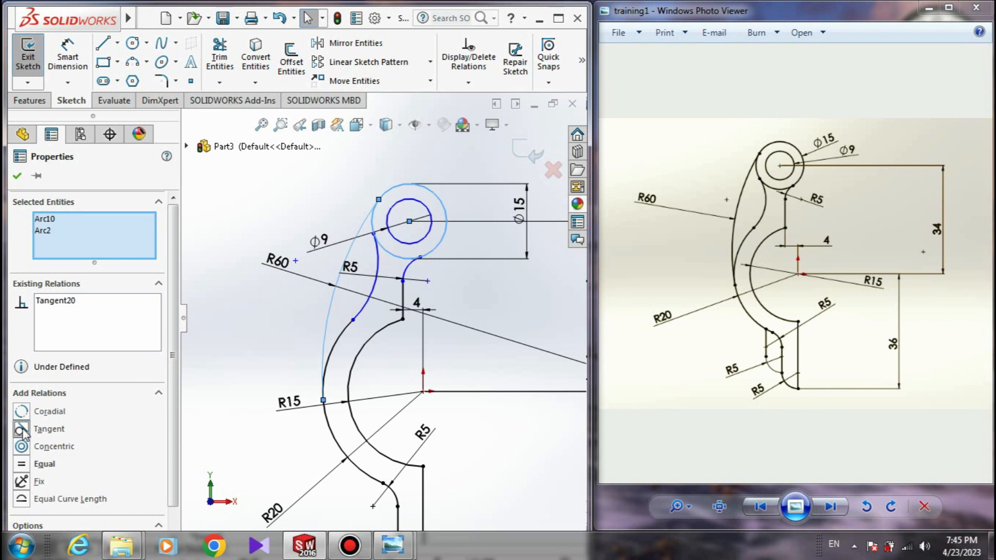
click(17, 175)
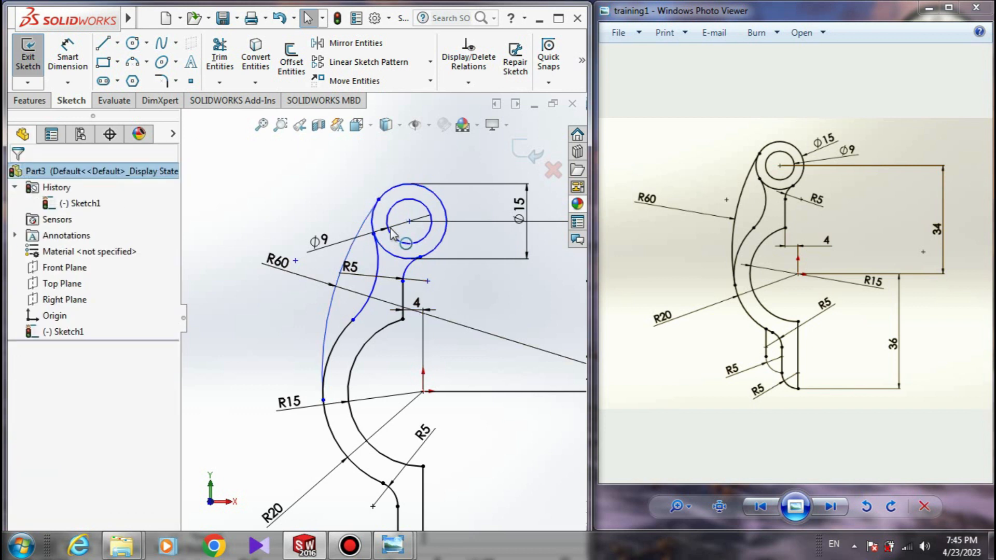
Step: Shift the circles' shared center sideways and add a Vertical relation between it and the upper endpoint of the short vertical line
mouse_move(411, 225)
mouse_down()
mouse_move(433, 221)
mouse_move(409, 220)
mouse_move(435, 210)
mouse_move(435, 195)
mouse_move(416, 214)
mouse_move(459, 217)
mouse_move(428, 231)
mouse_up()
key(Escape)
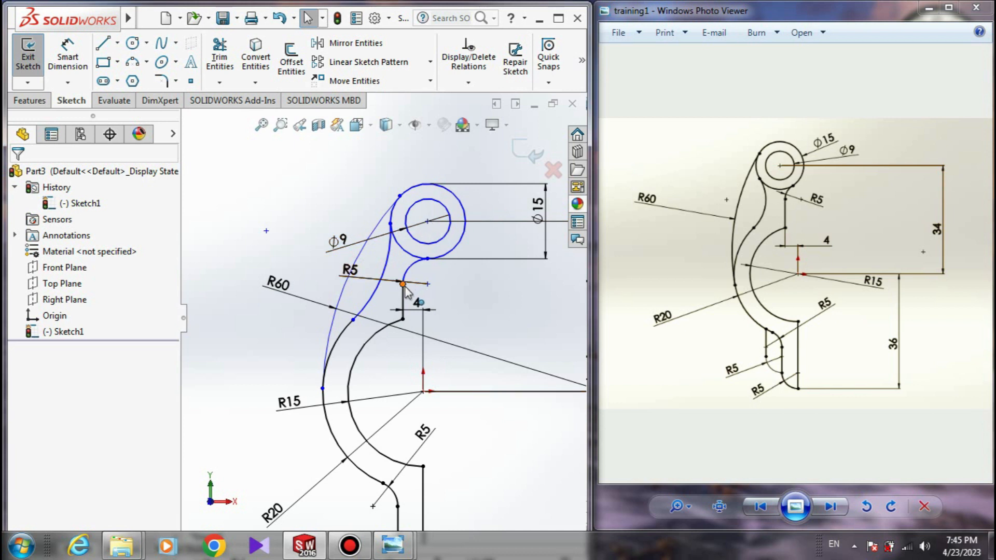
click(428, 222)
ctrl+click(402, 285)
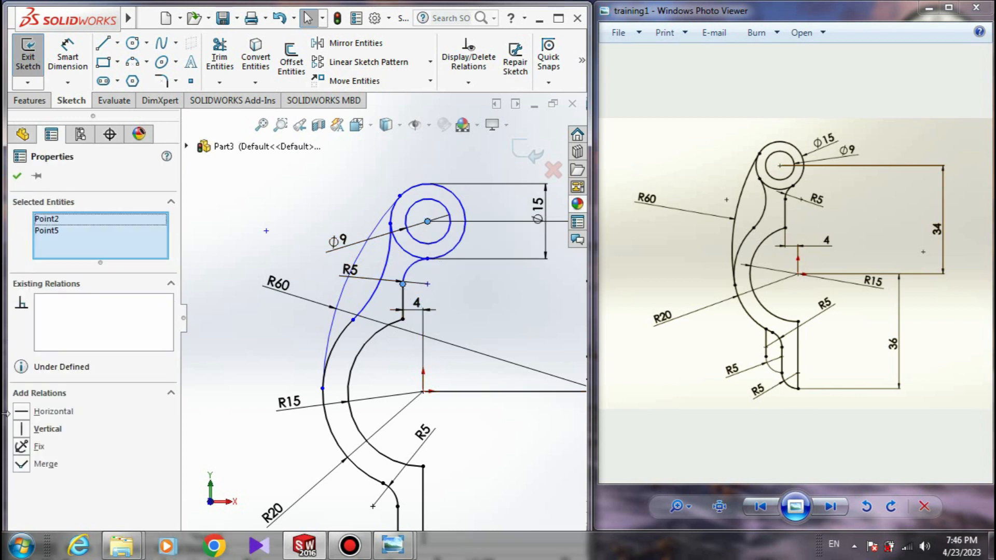
click(47, 429)
click(266, 349)
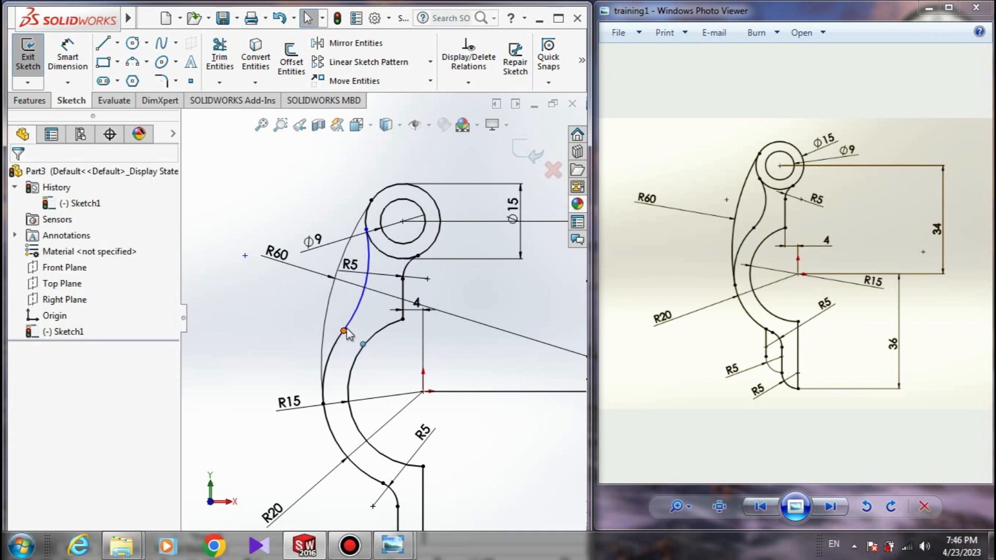
Step: Move the junction of the connecting arc and the upper outer arc slightly up along the outer curve
click(343, 333)
drag(346, 343, 351, 327)
click(355, 331)
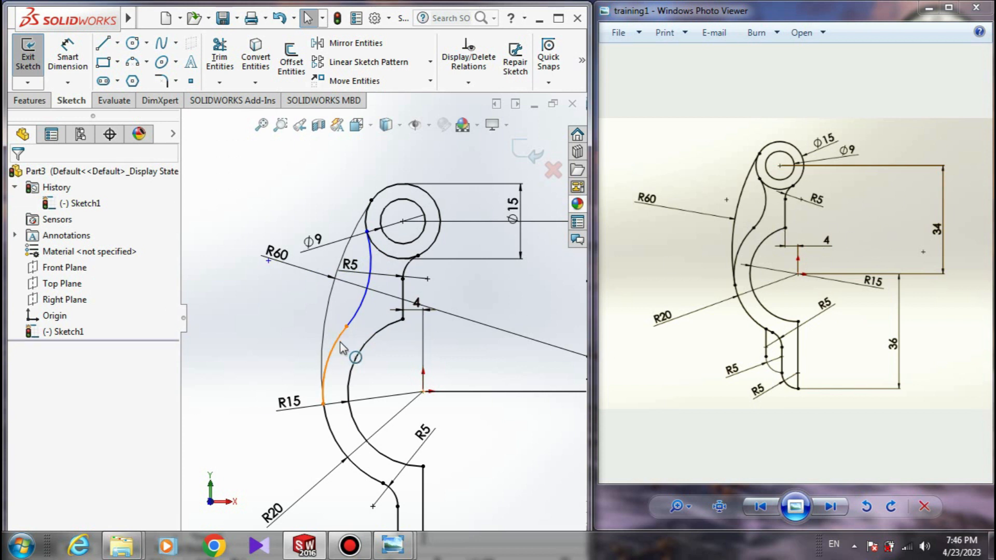
click(347, 326)
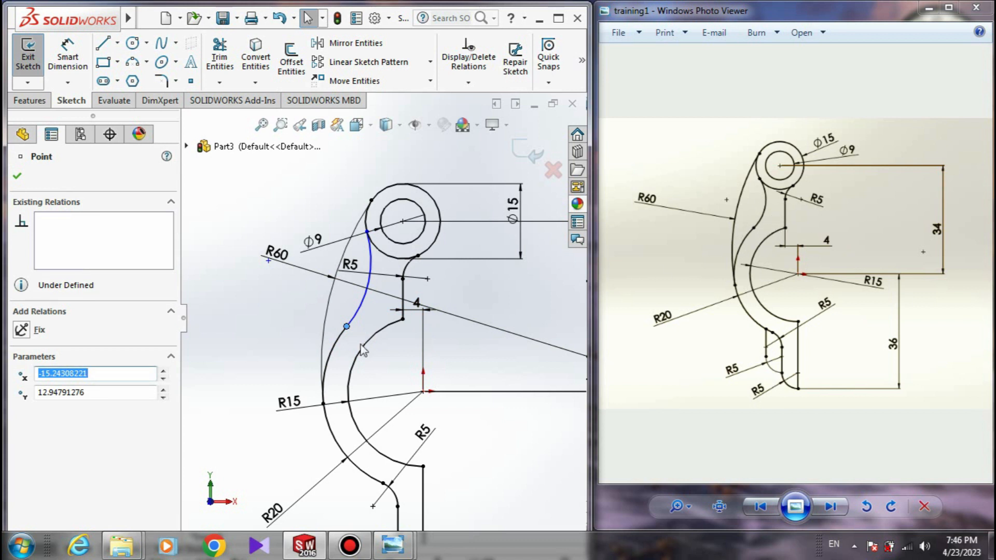
click(207, 300)
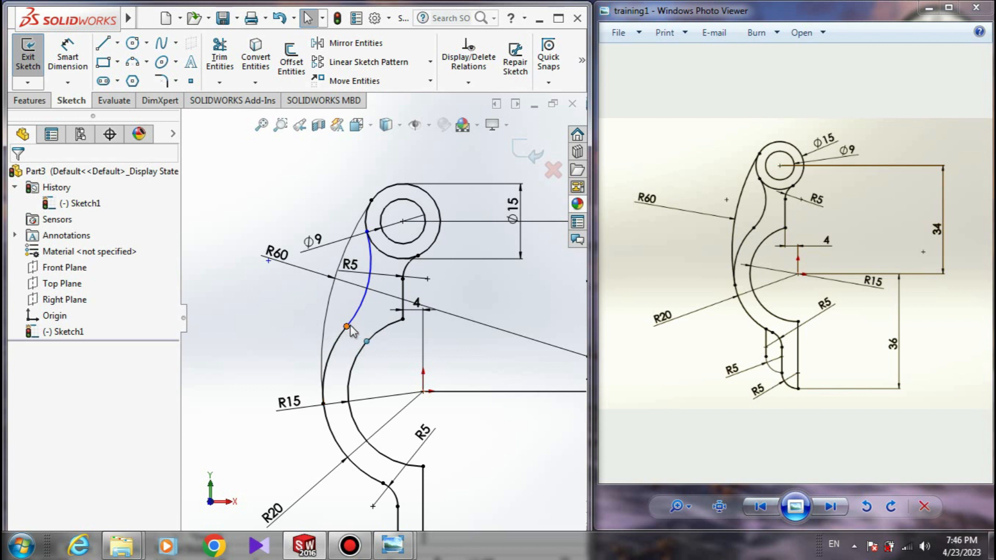
Step: Add a Horizontal relation between the connecting arc's lower endpoint and the short vertical line's lower endpoint, and maximize the program window
click(346, 326)
ctrl+click(403, 320)
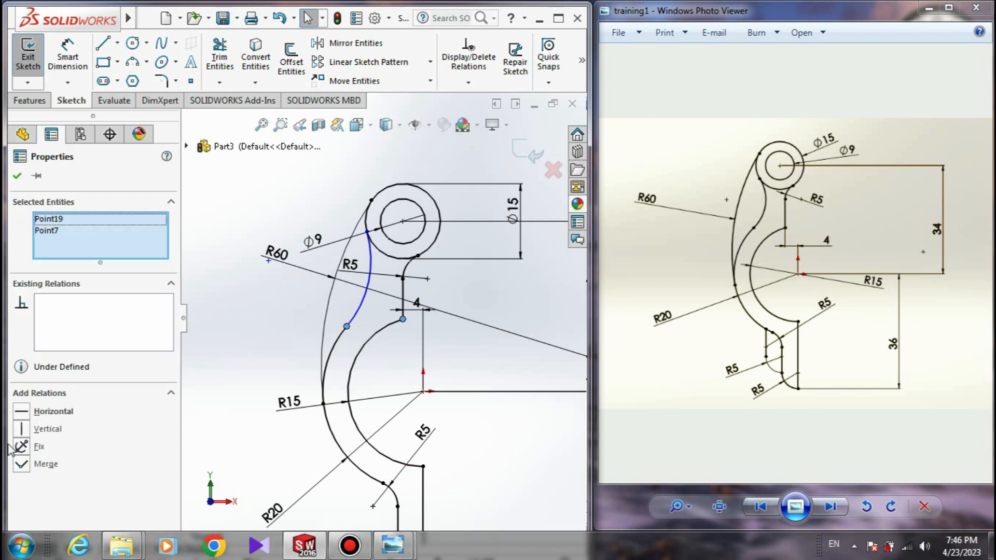
click(23, 416)
click(216, 402)
scroll(383, 353, up, 4)
scroll(418, 338, down, 2)
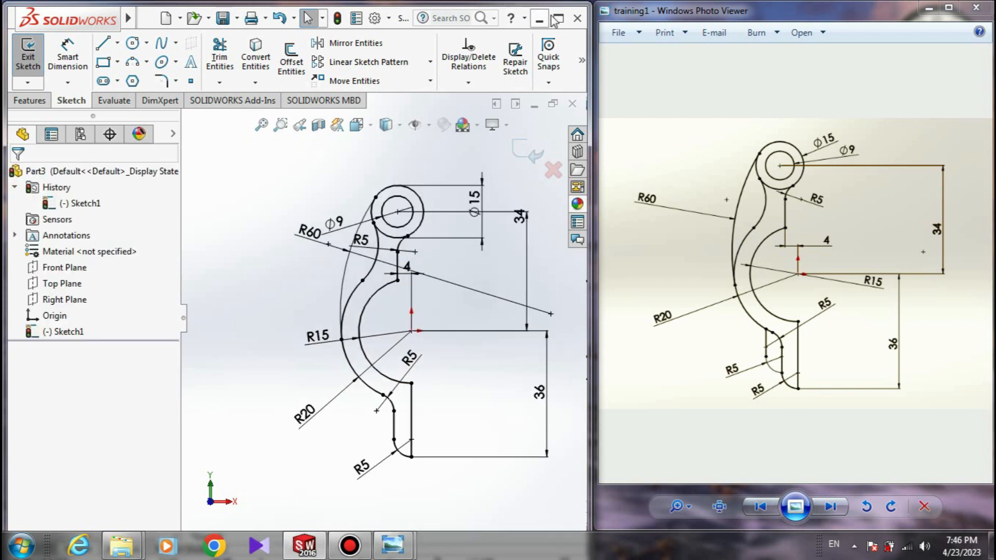
click(557, 19)
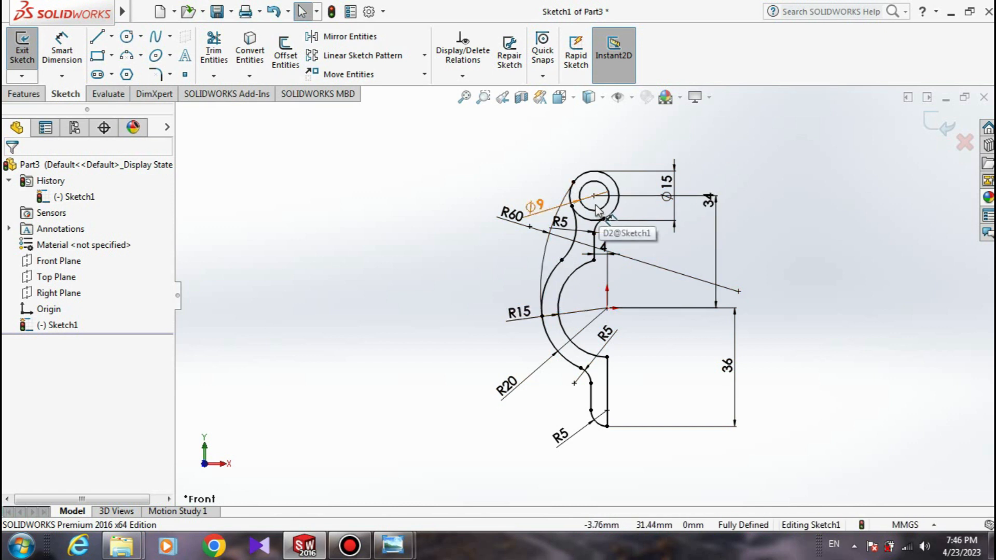
key(ctrl+s)
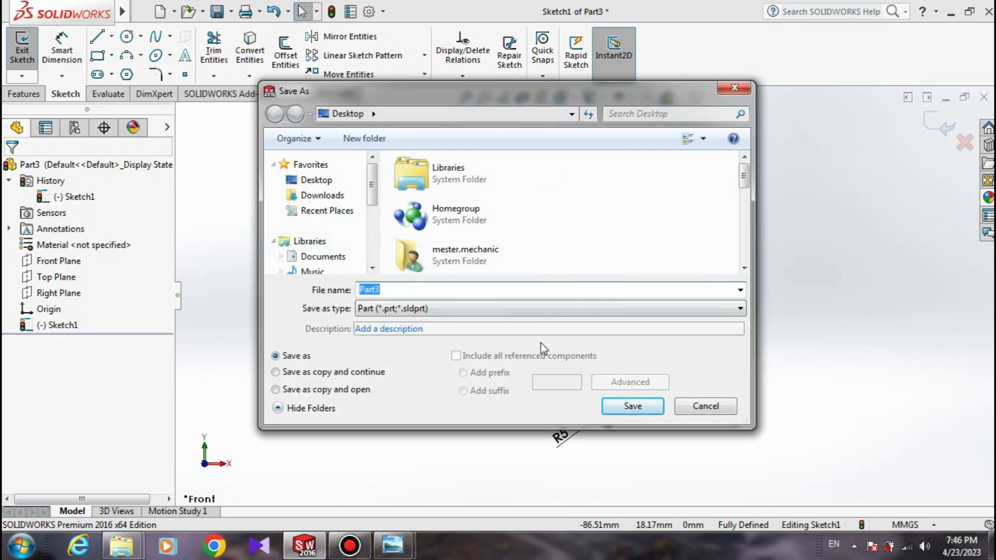
click(705, 406)
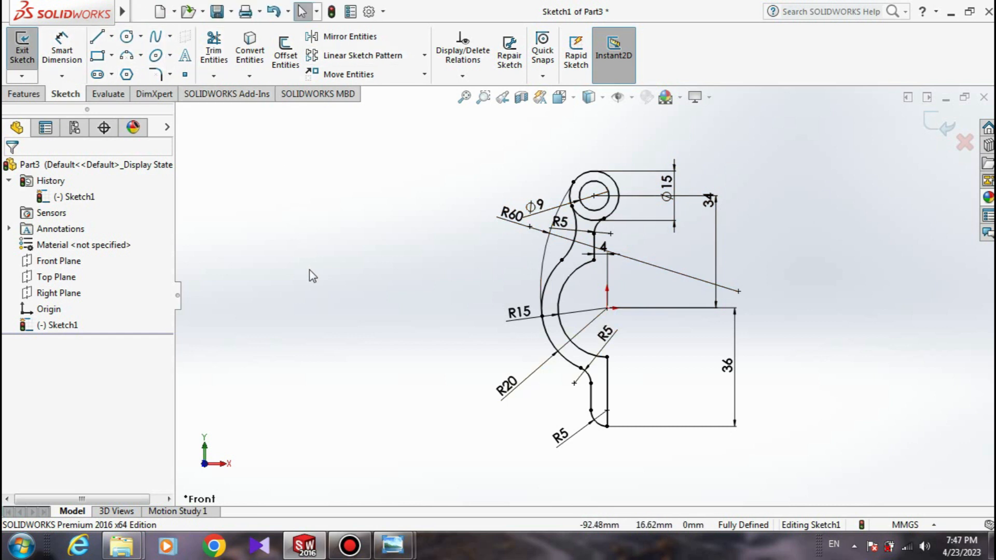
click(349, 545)
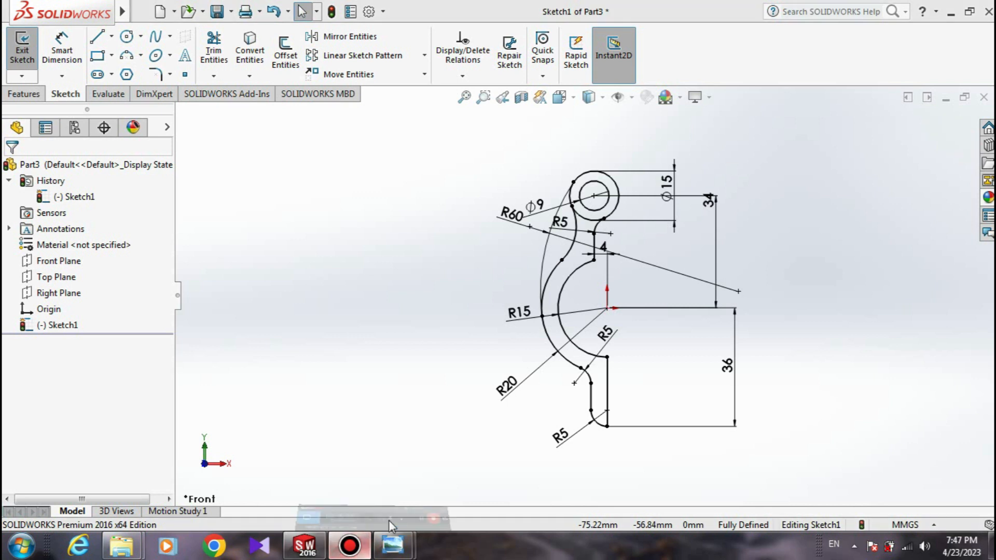